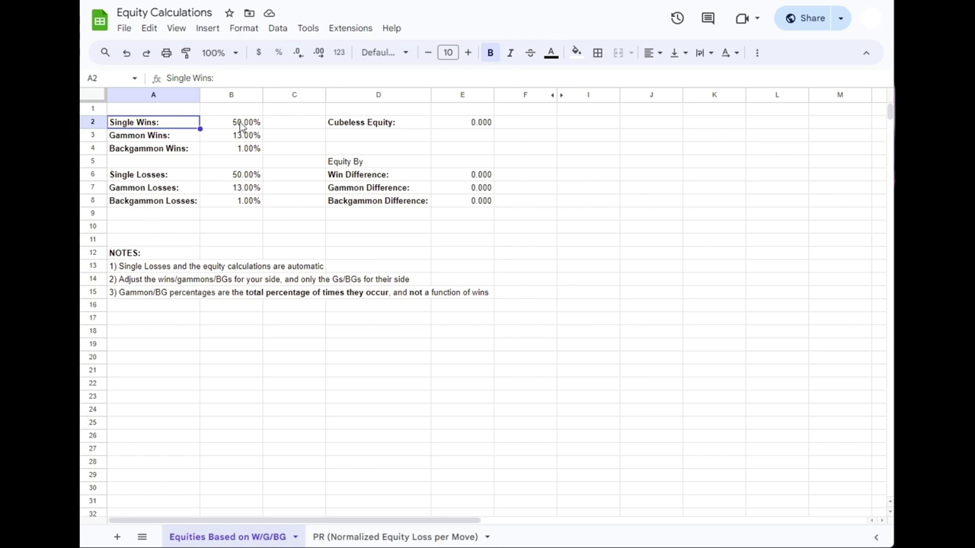
Review the win and loss percentages, and set the Single Wins percentage in B2 to 75%
{"action": "left_click_drag", "start_coordinate": [241, 127], "coordinate": [238, 152]}
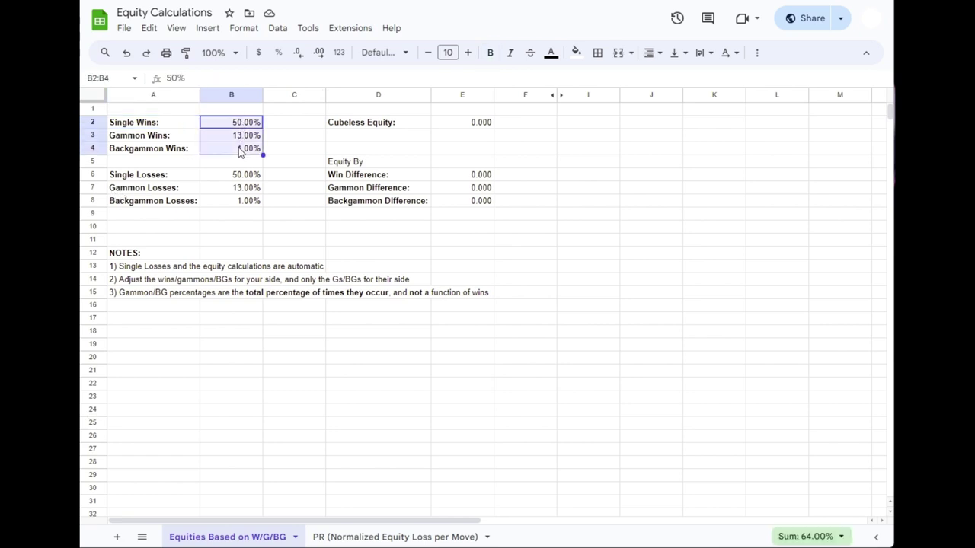
{"action": "left_click_drag", "start_coordinate": [232, 188], "coordinate": [234, 201]}
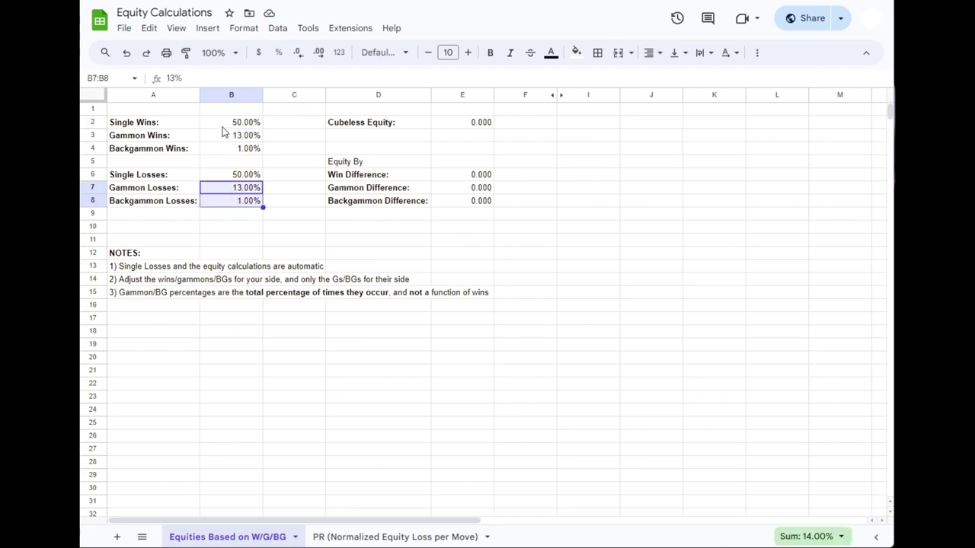
{"action": "left_click", "coordinate": [219, 121]}
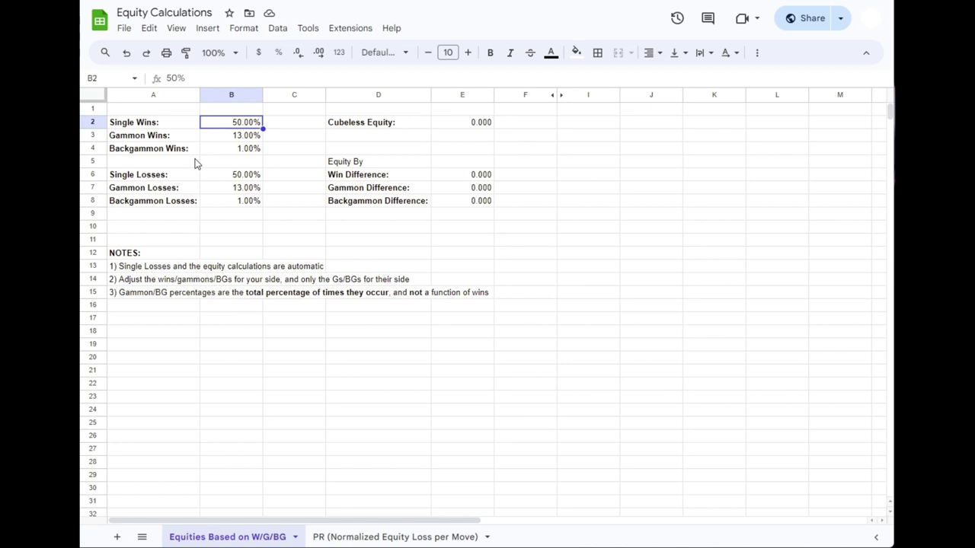
{"action": "type", "text": "75"}
{"action": "key", "text": "Return"}
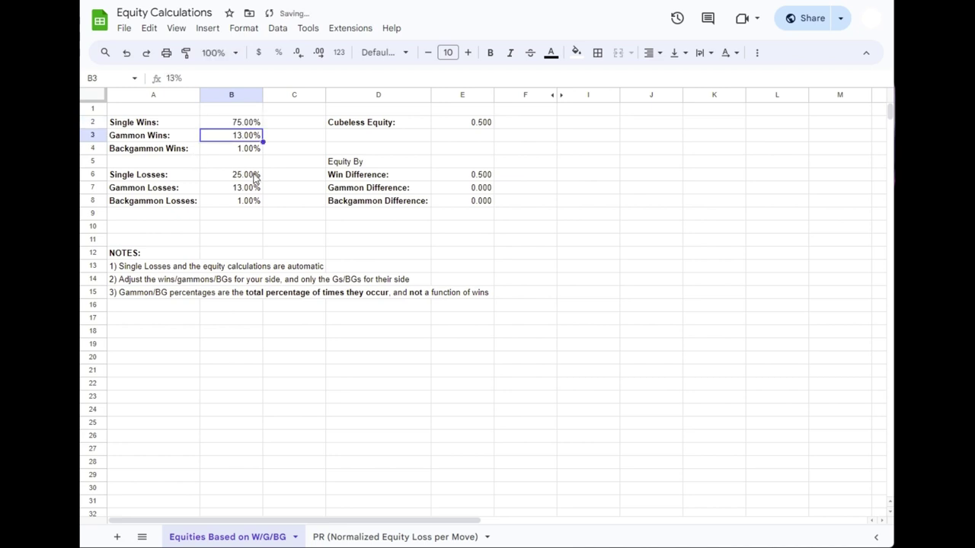
Inspect the Single Losses formula in B6 against Single Wins, and set Single Wins in B2 to 50%
{"action": "left_click", "coordinate": [243, 178]}
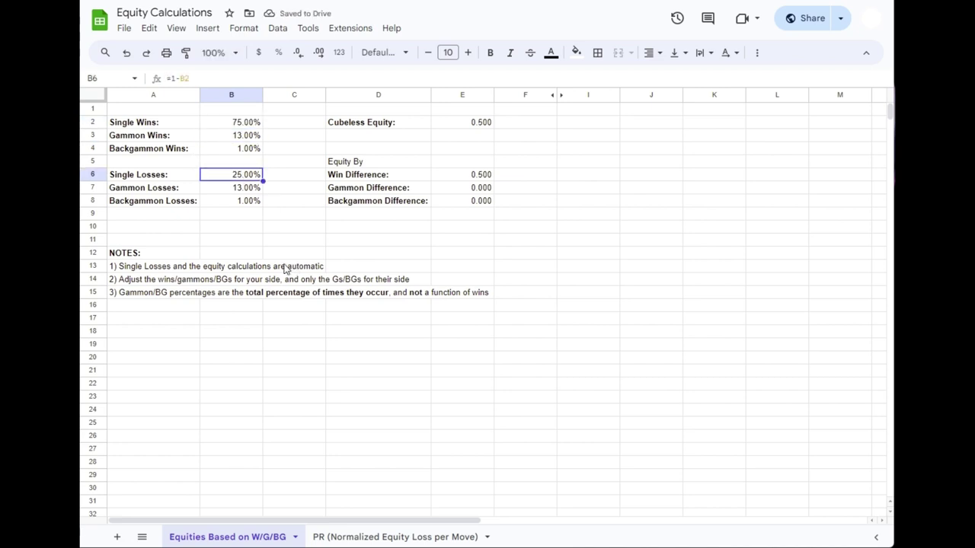
{"action": "left_click", "coordinate": [238, 126]}
{"action": "left_click", "coordinate": [226, 176]}
{"action": "left_click", "coordinate": [224, 126]}
{"action": "type", "text": "50"}
{"action": "key", "text": "Return"}
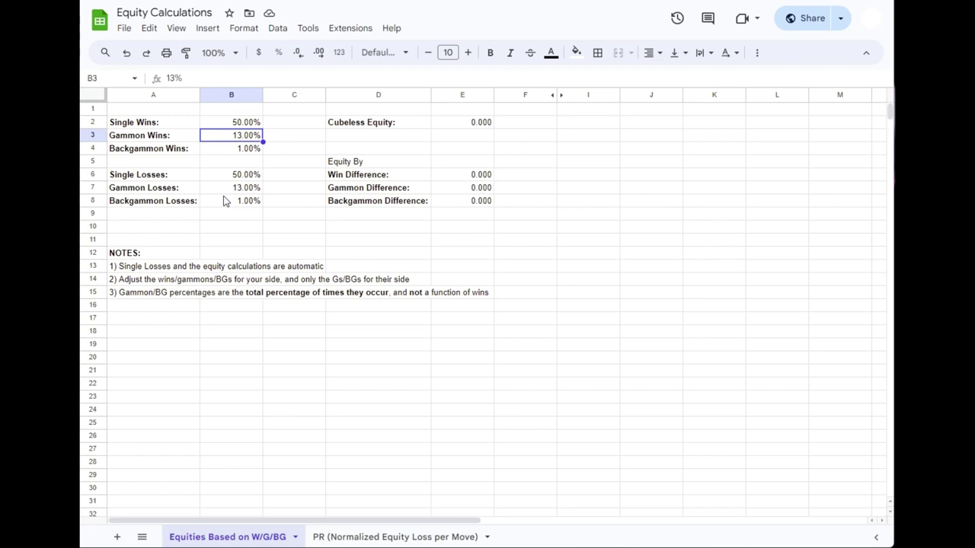
Compare the single, gammon and backgammon win percentages with the matching losses, and check the Cubeless Equity row
{"action": "left_click", "coordinate": [226, 125]}
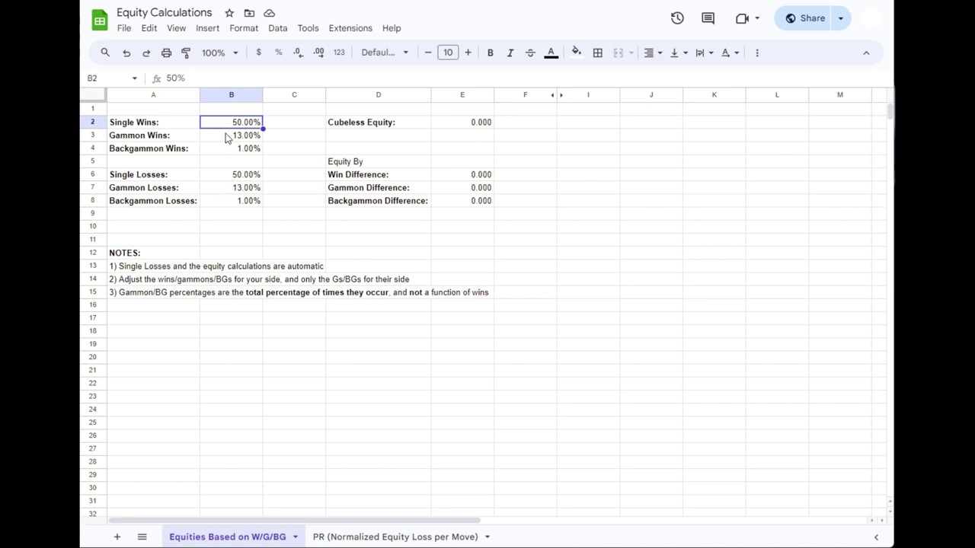
{"action": "left_click", "coordinate": [216, 138]}
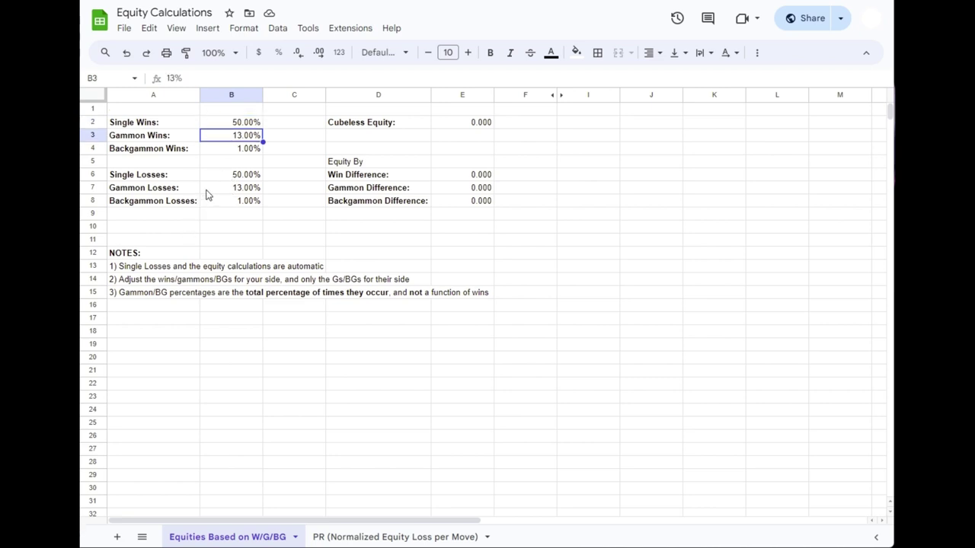
{"action": "left_click", "coordinate": [207, 191]}
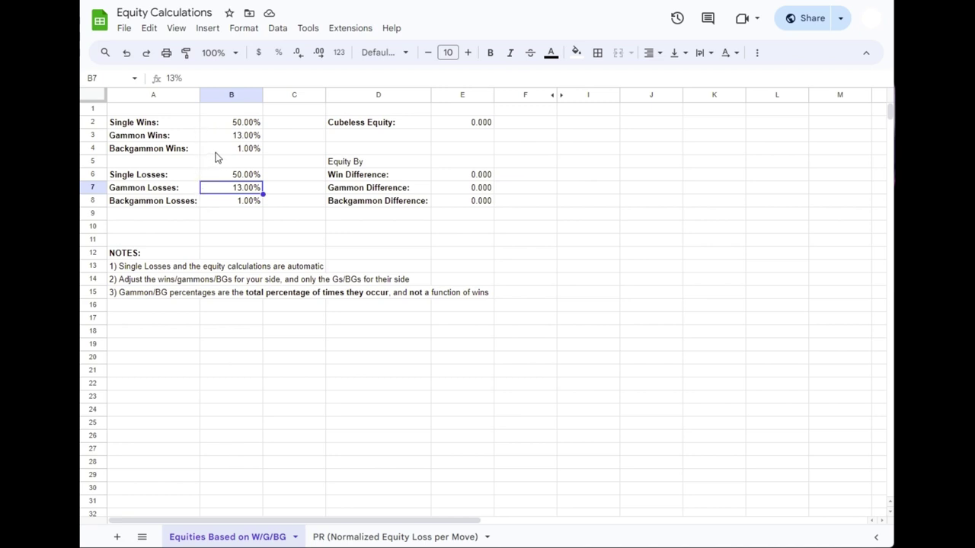
{"action": "left_click", "coordinate": [216, 151]}
{"action": "left_click", "coordinate": [220, 208]}
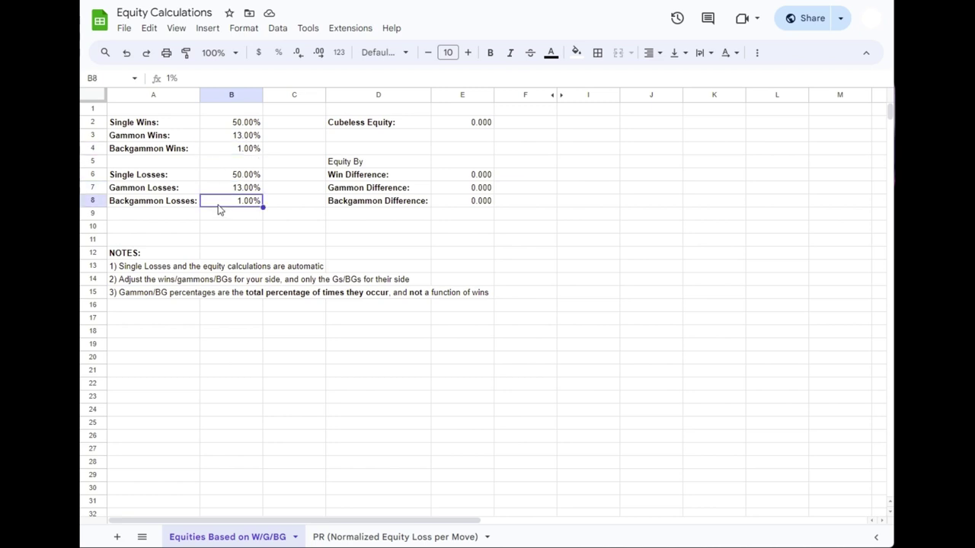
{"action": "left_click", "coordinate": [211, 153]}
{"action": "left_click", "coordinate": [176, 126]}
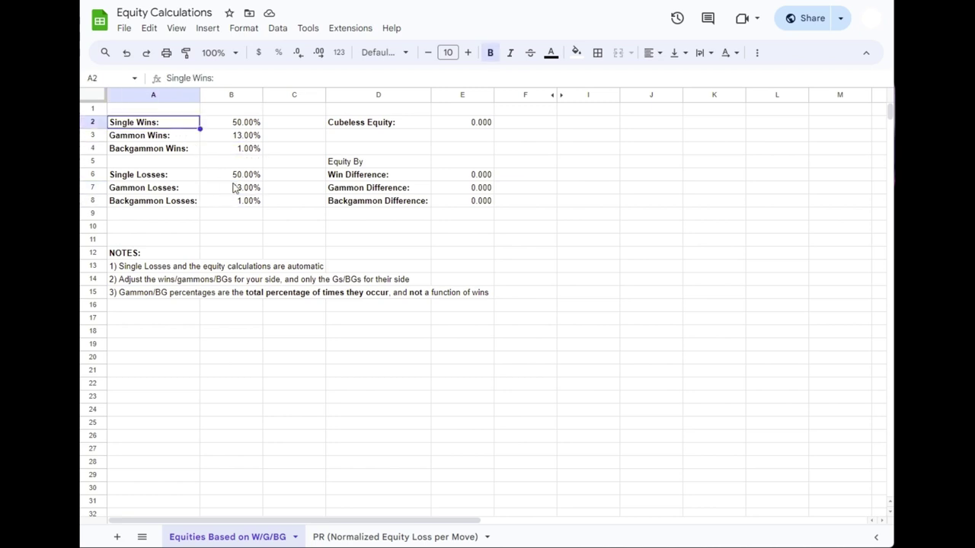
{"action": "left_click", "coordinate": [228, 127]}
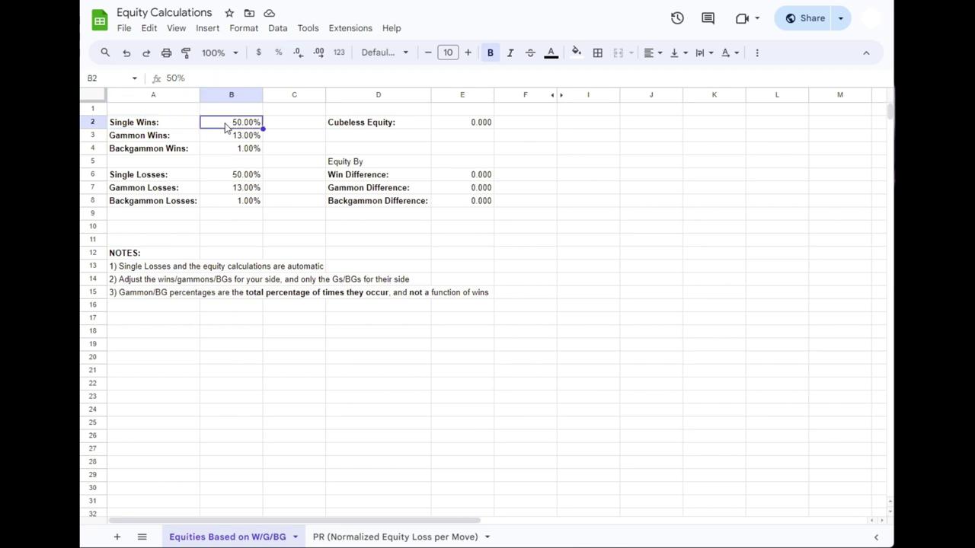
{"action": "left_click_drag", "start_coordinate": [400, 126], "coordinate": [448, 124]}
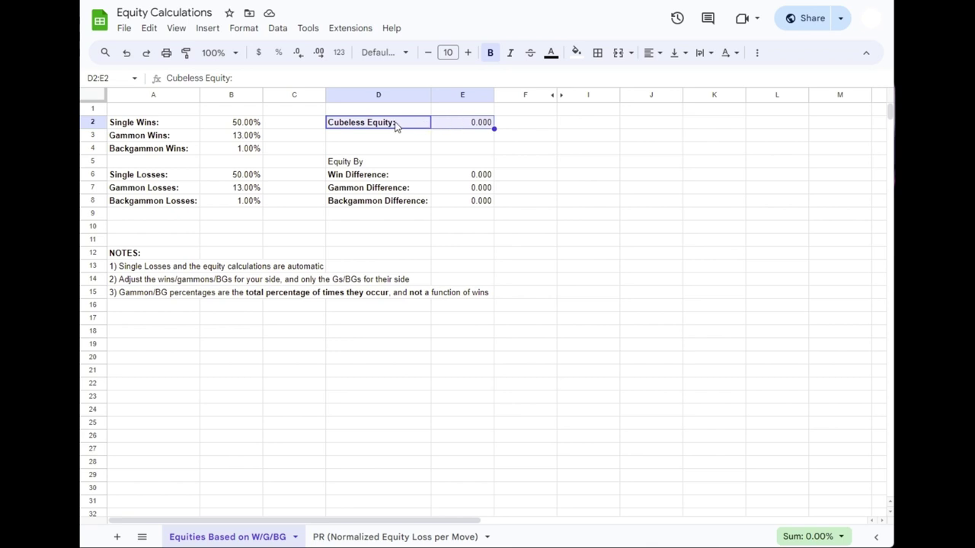
Set the Single Wins percentage in B2 to 60%
{"action": "left_click", "coordinate": [235, 124]}
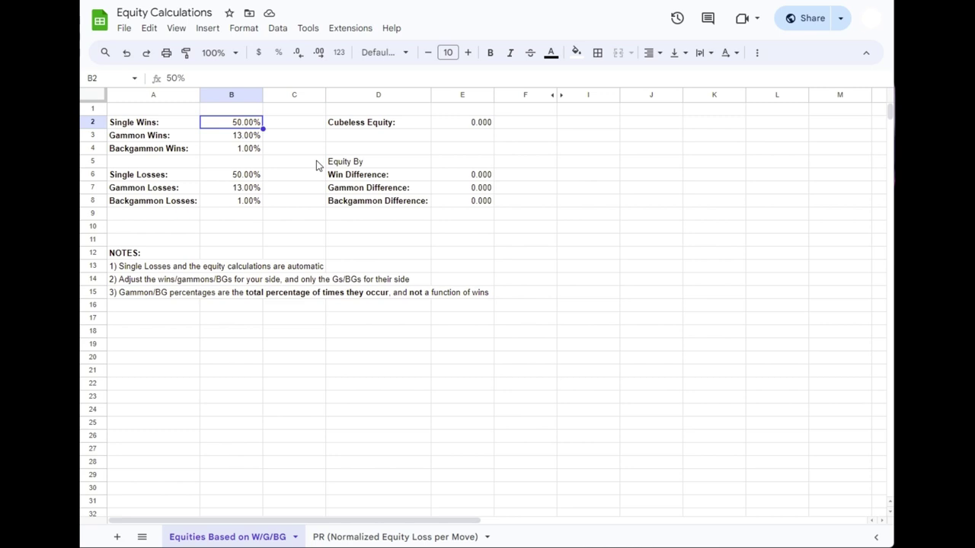
{"action": "type", "text": "690"}
{"action": "key", "text": "BackSpace"}
{"action": "key", "text": "BackSpace"}
{"action": "type", "text": "0"}
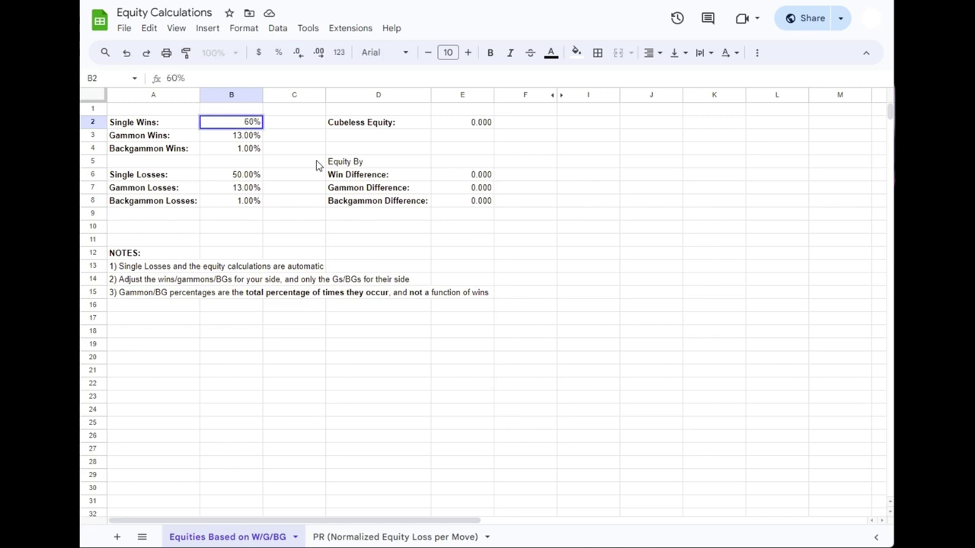
{"action": "key", "text": "Return"}
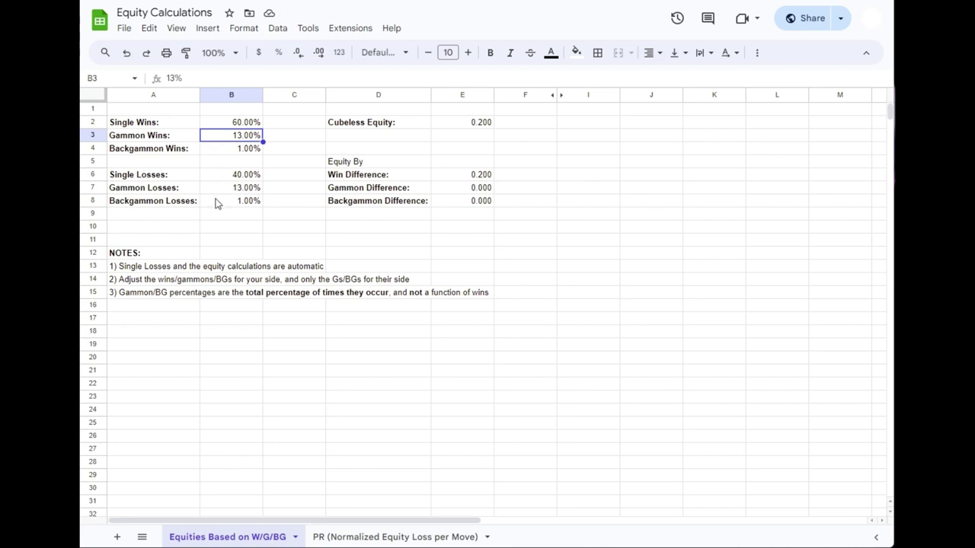
Examine Single Wins, the Single Losses and Cubeless Equity formulas, and the win, gammon and backgammon difference labels
{"action": "left_click", "coordinate": [222, 125]}
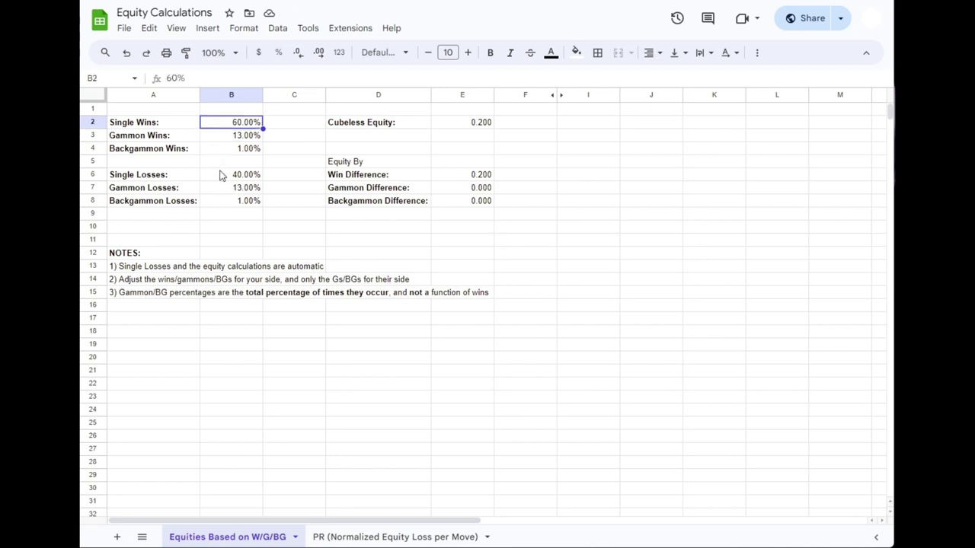
{"action": "left_click", "coordinate": [220, 175]}
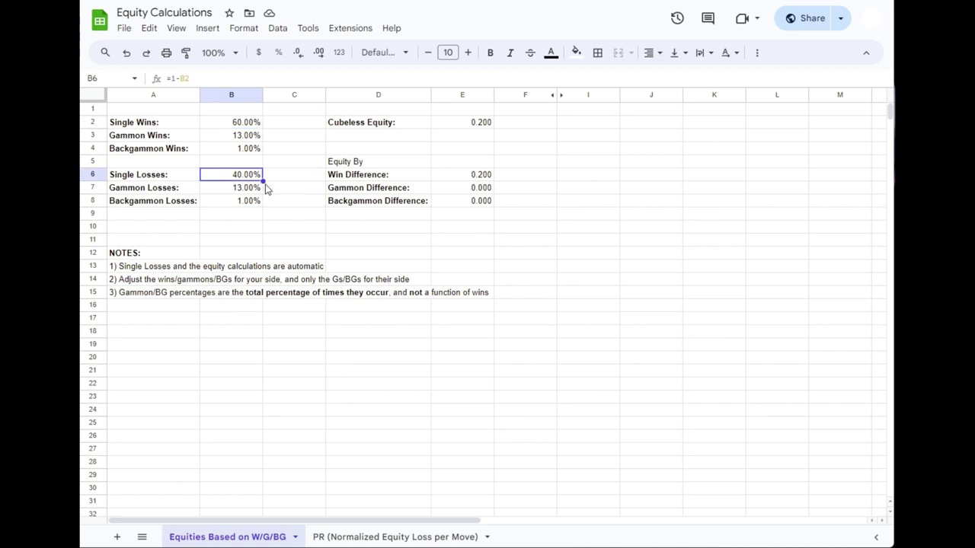
{"action": "left_click", "coordinate": [459, 124]}
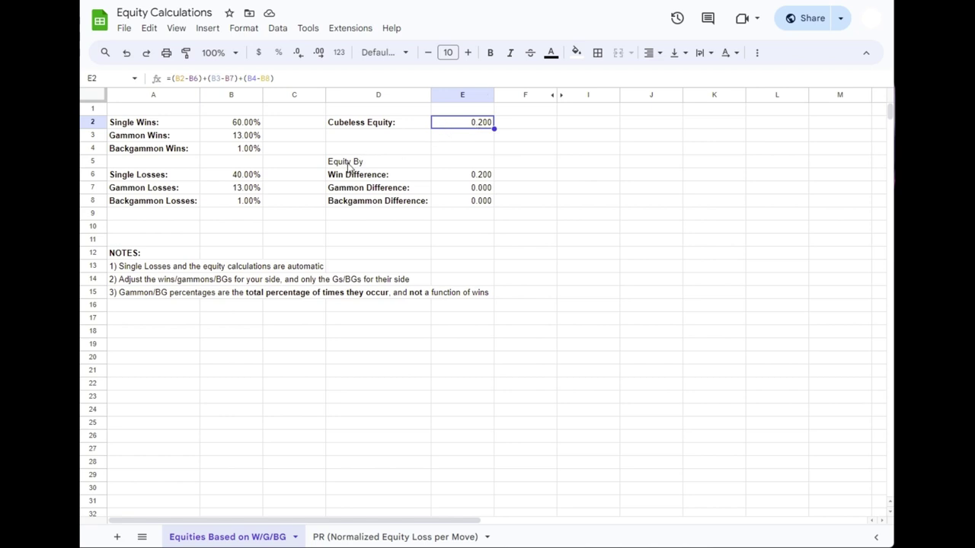
{"action": "left_click", "coordinate": [344, 176]}
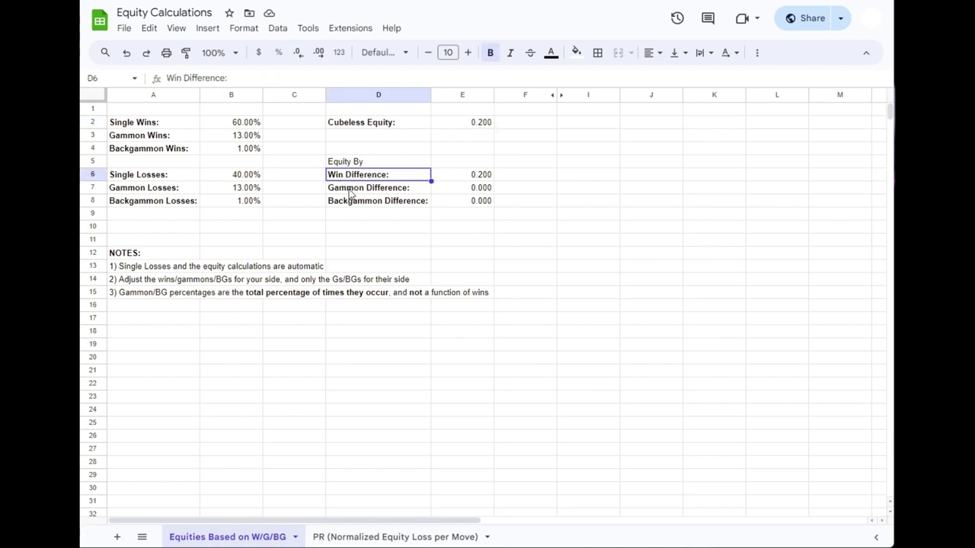
{"action": "left_click", "coordinate": [350, 191]}
{"action": "left_click", "coordinate": [352, 207]}
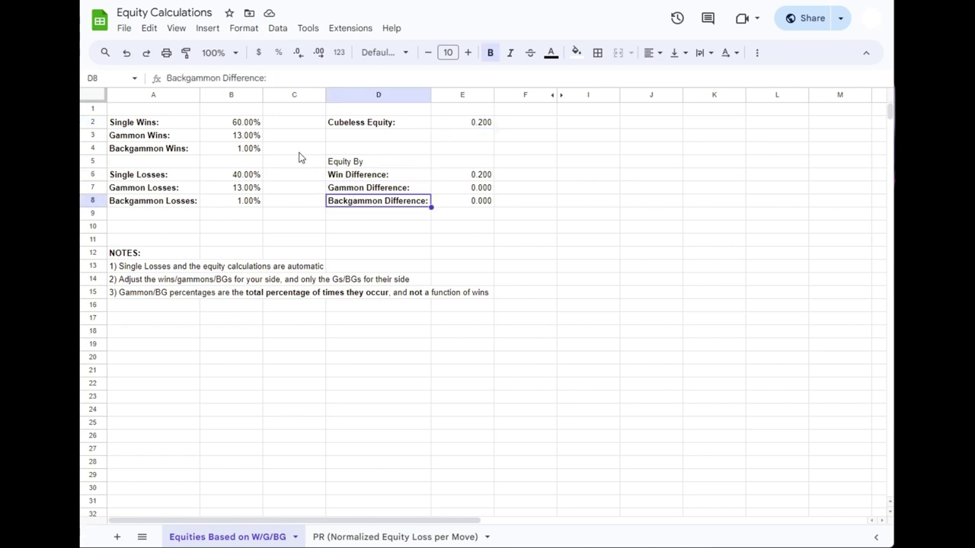
Compare Single Wins and Single Losses with the Win Difference in E6, and check the other differences and Cubeless Equity
{"action": "left_click", "coordinate": [246, 125]}
{"action": "left_click", "coordinate": [245, 175]}
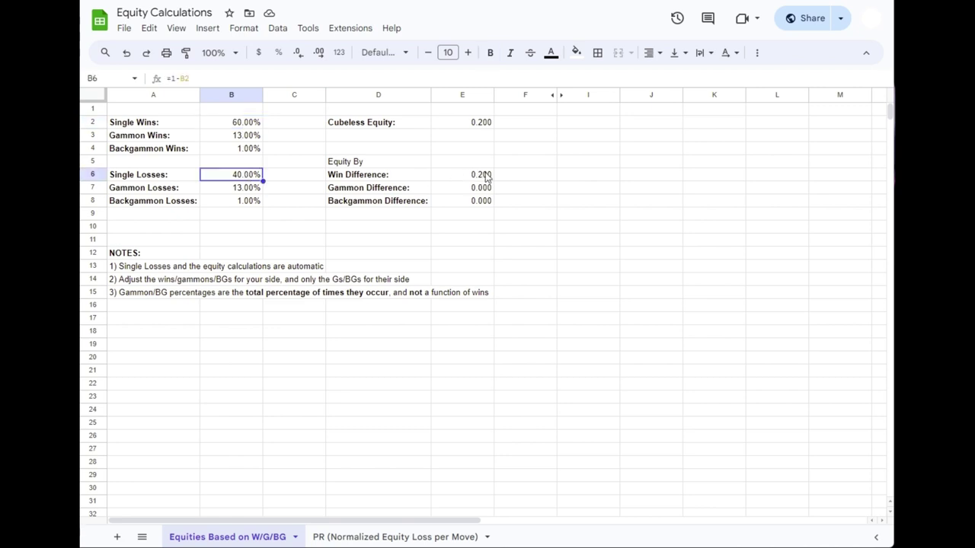
{"action": "left_click", "coordinate": [232, 127]}
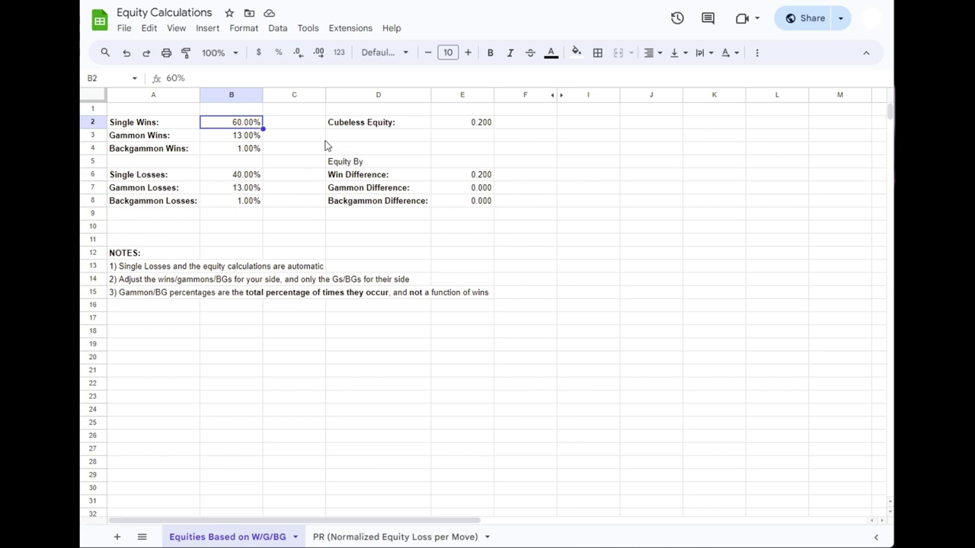
{"action": "left_click", "coordinate": [241, 181]}
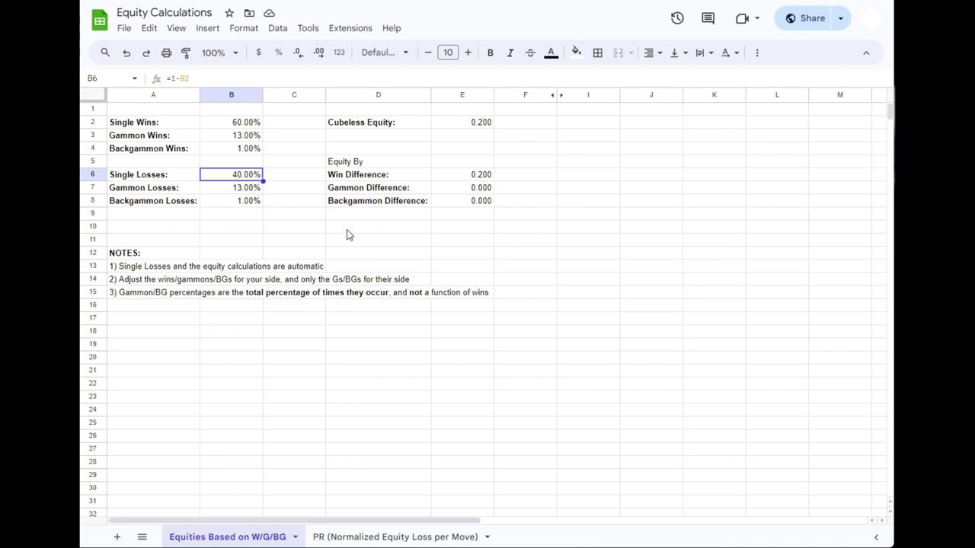
{"action": "left_click", "coordinate": [489, 180]}
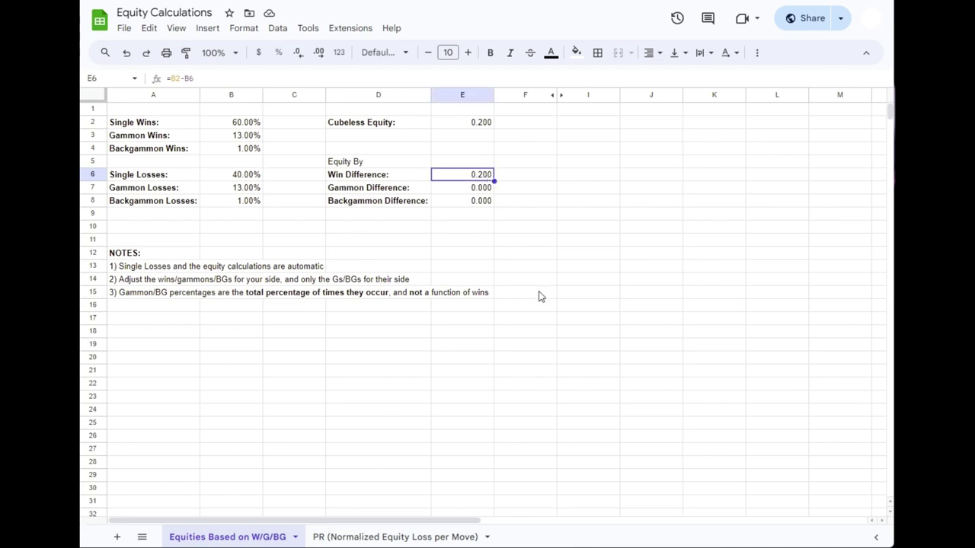
{"action": "left_click_drag", "start_coordinate": [480, 189], "coordinate": [478, 201]}
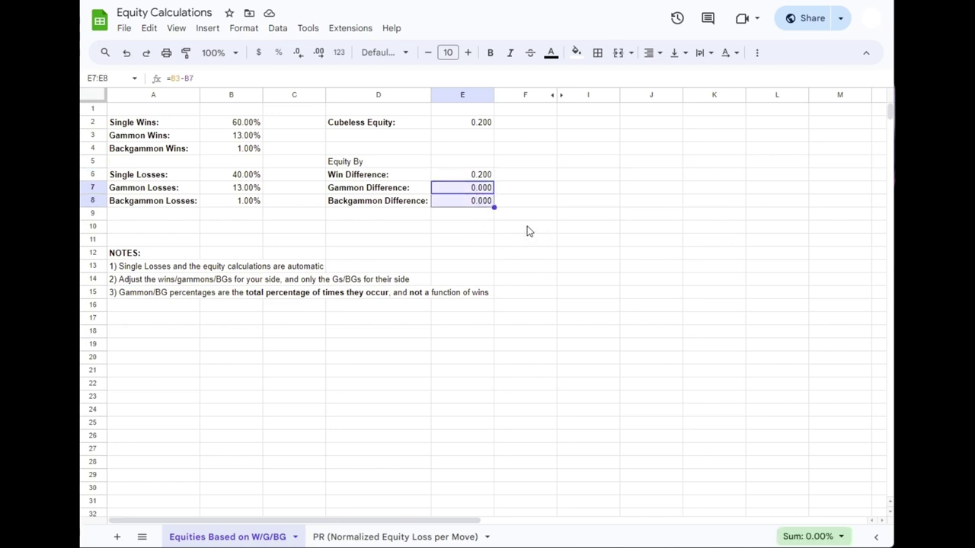
{"action": "left_click", "coordinate": [467, 125]}
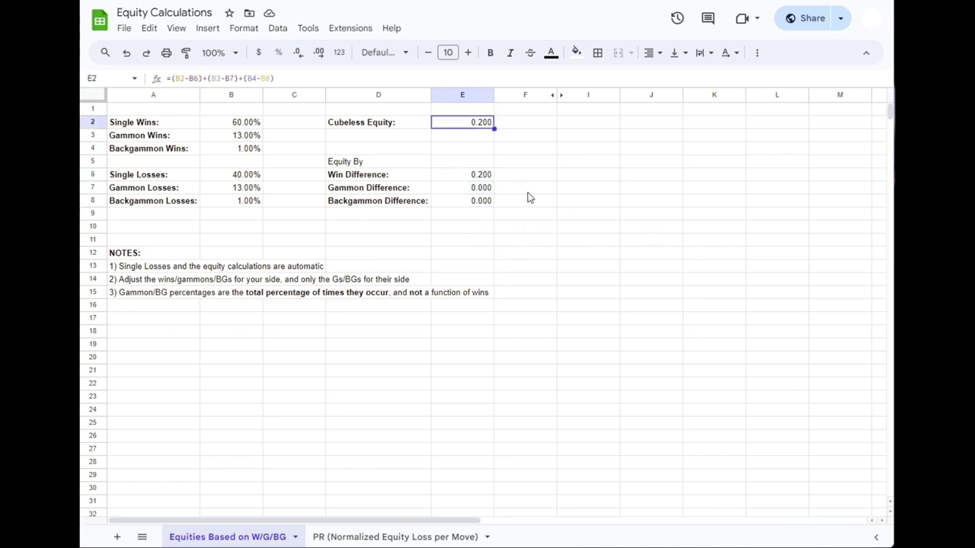
{"action": "left_click", "coordinate": [464, 177]}
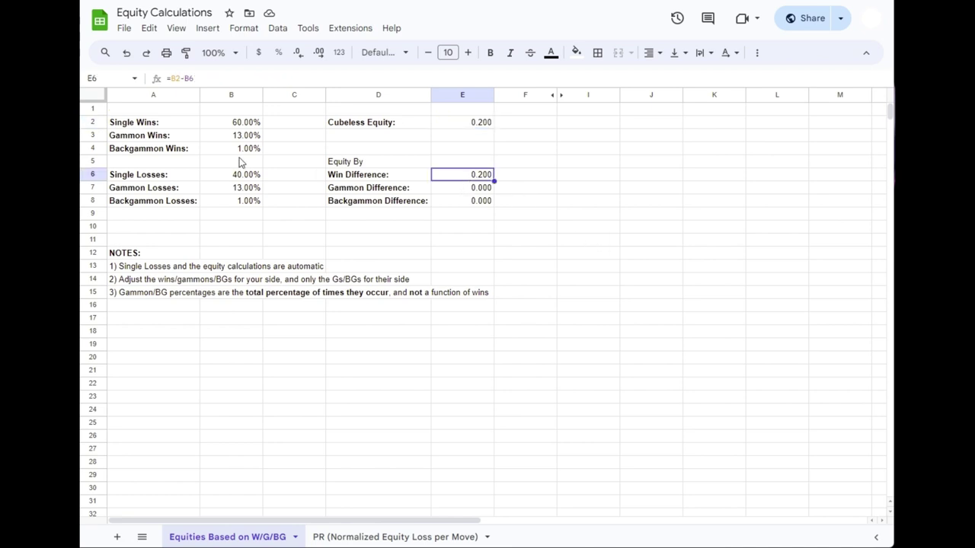
Set the Single Wins percentage in B2 to 80%
{"action": "left_click", "coordinate": [226, 126]}
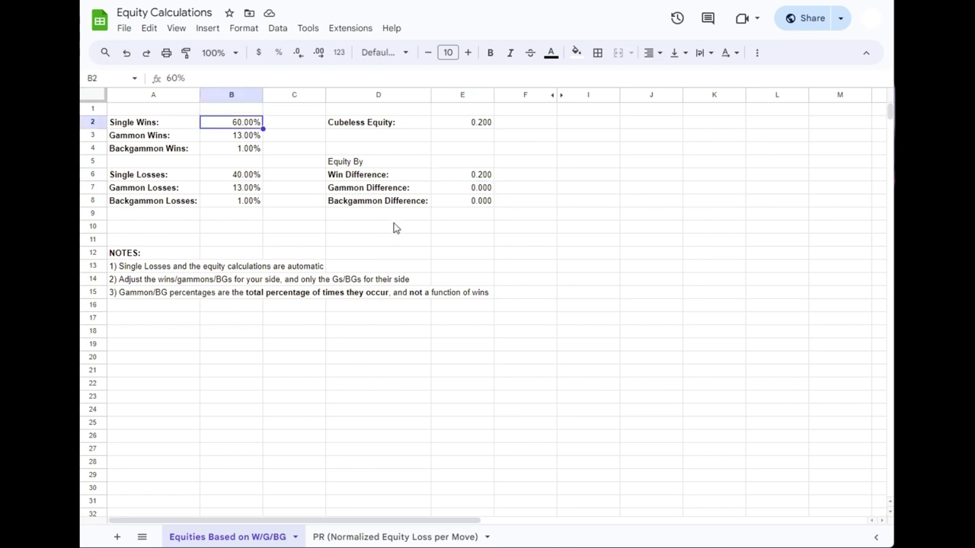
{"action": "type", "text": "80"}
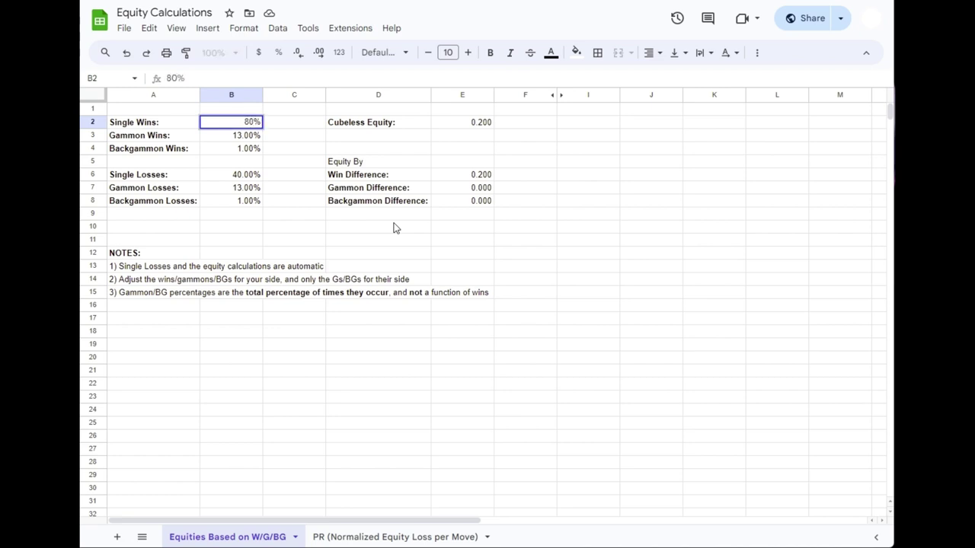
{"action": "key", "text": "Return"}
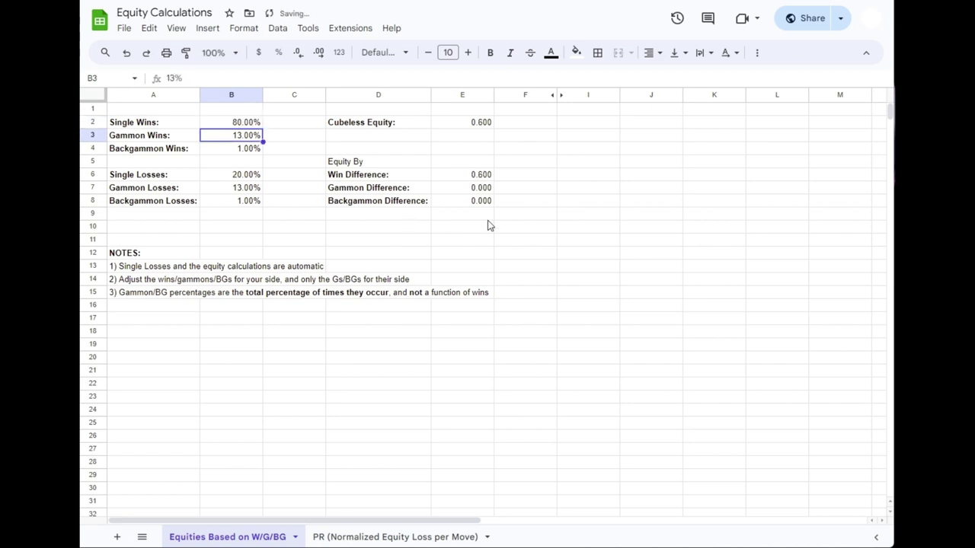
Check Cubeless Equity and Win Difference against single wins and losses, and compare the gammon and backgammon percentages for both sides
{"action": "left_click", "coordinate": [472, 126]}
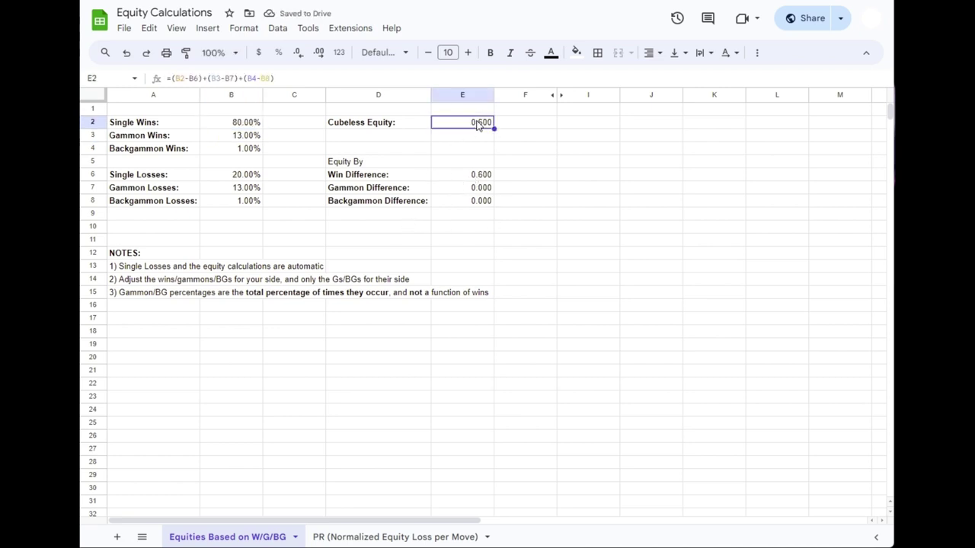
{"action": "left_click", "coordinate": [479, 175]}
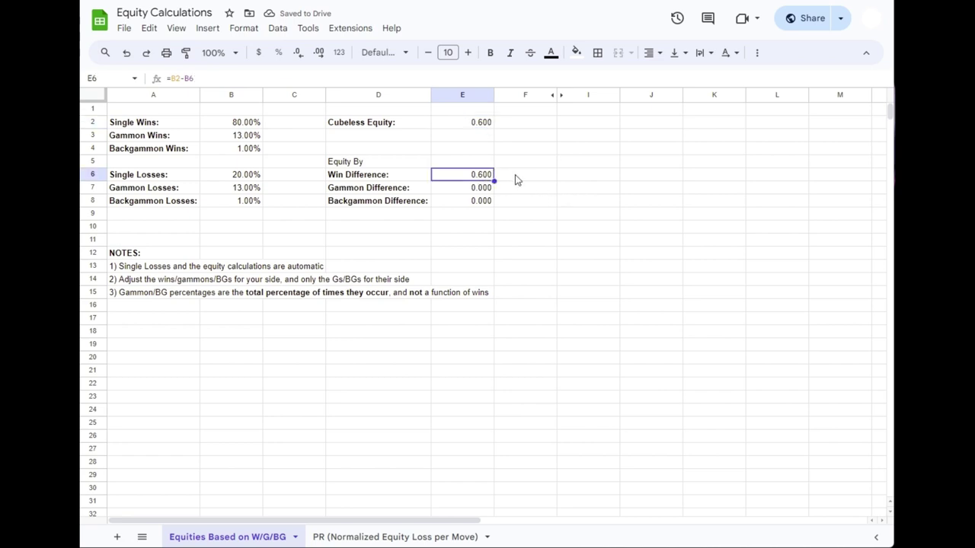
{"action": "left_click", "coordinate": [231, 123]}
{"action": "left_click", "coordinate": [229, 177]}
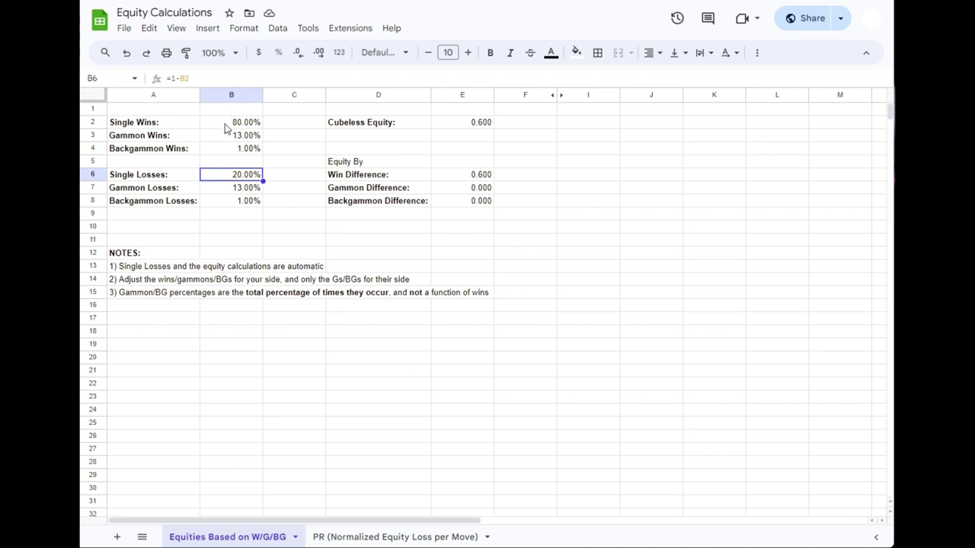
{"action": "left_click", "coordinate": [227, 123]}
{"action": "left_click", "coordinate": [232, 175]}
{"action": "left_click_drag", "start_coordinate": [225, 134], "coordinate": [226, 151]}
{"action": "left_click", "coordinate": [231, 192]}
{"action": "left_click_drag", "start_coordinate": [231, 194], "coordinate": [234, 202]}
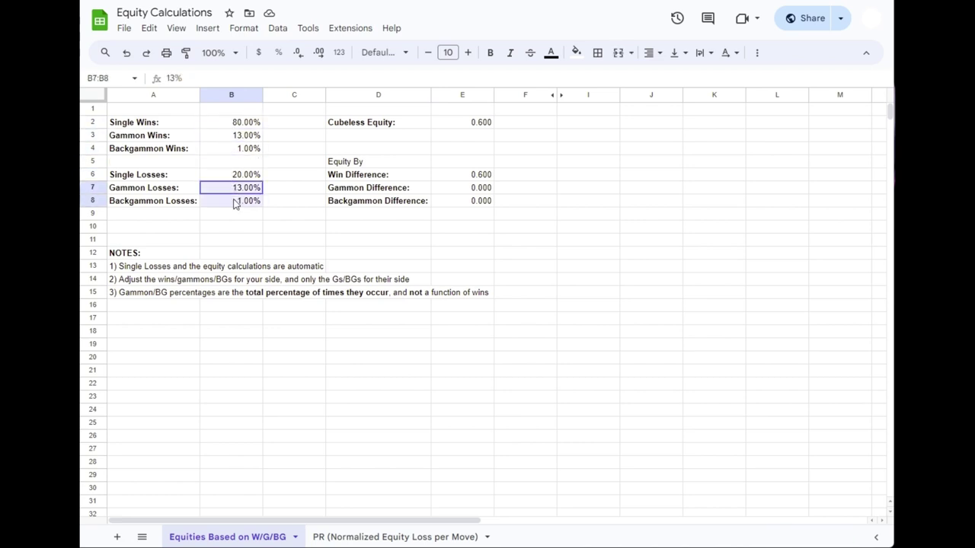
Set the Single Wins percentage in B2 to 50%
{"action": "left_click", "coordinate": [232, 125]}
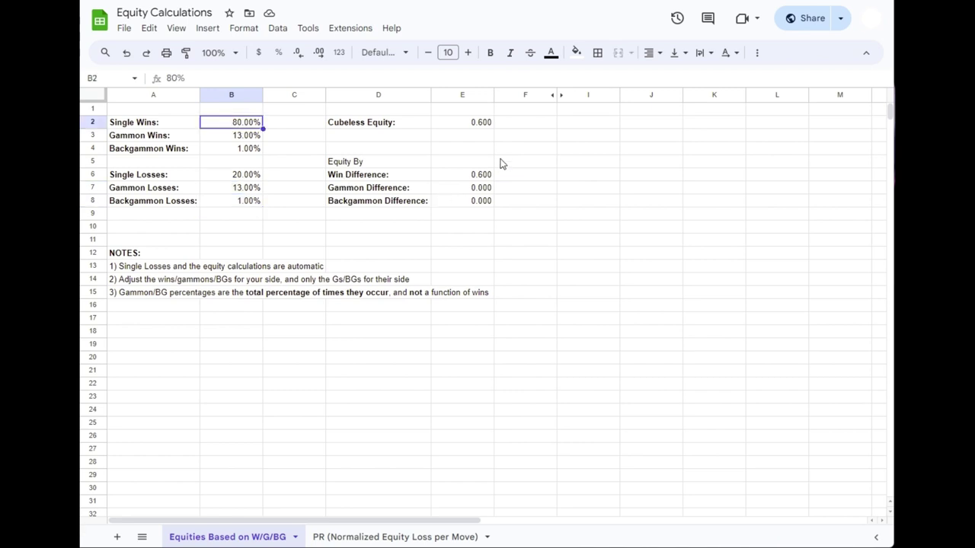
{"action": "left_click", "coordinate": [478, 124]}
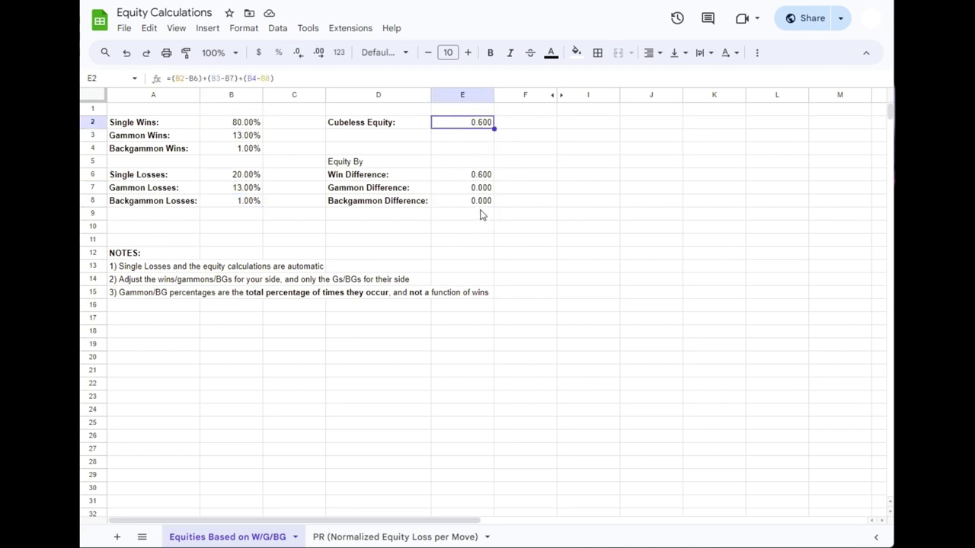
{"action": "left_click", "coordinate": [218, 125]}
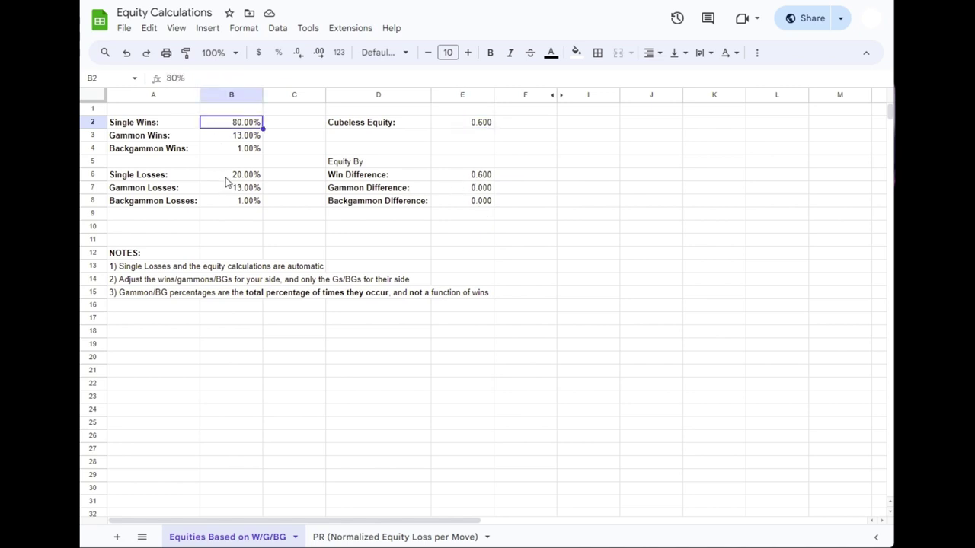
{"action": "left_click", "coordinate": [227, 176]}
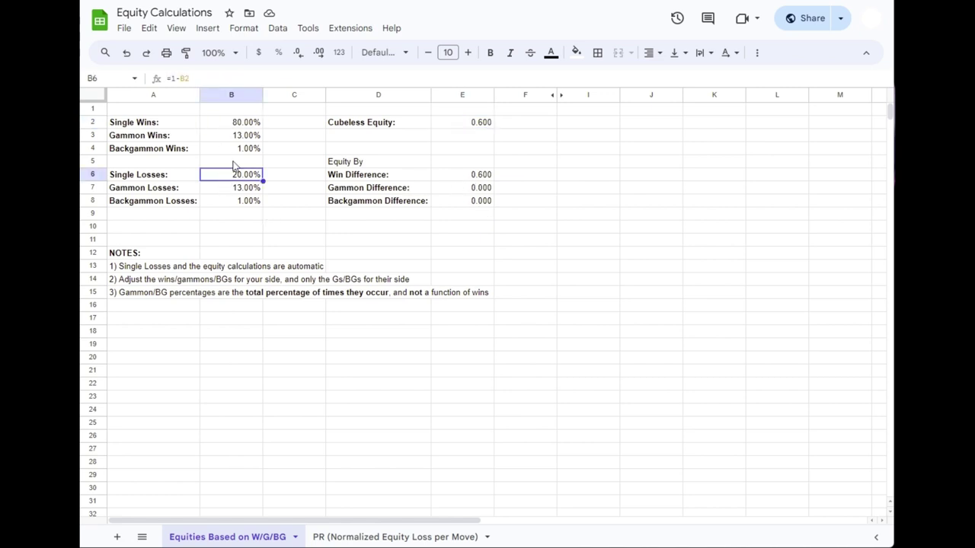
{"action": "left_click", "coordinate": [218, 124]}
{"action": "type", "text": "50"}
{"action": "key", "text": "Return"}
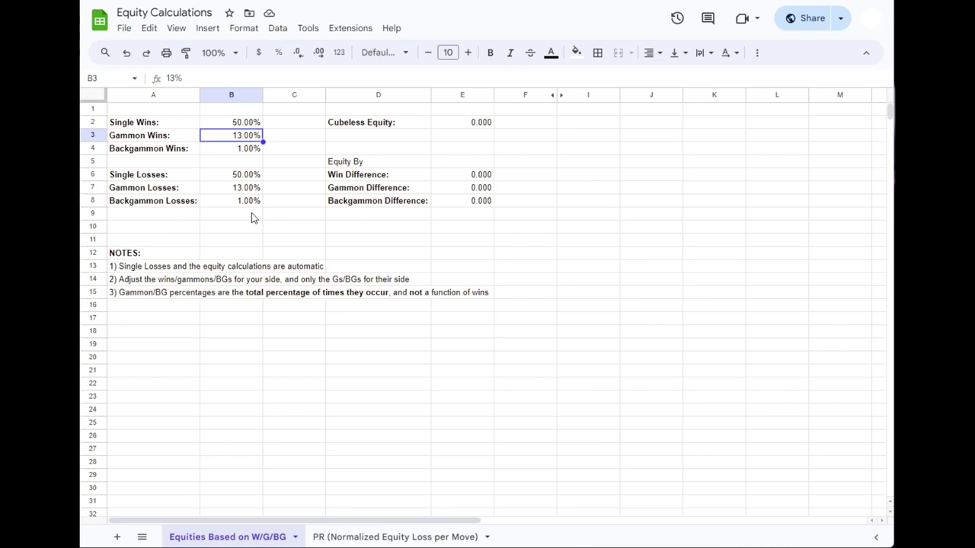
Examine the Single, Gammon and Backgammon Wins percentages, and the whole block of win and loss labels and values in A2:B8
{"action": "left_click_drag", "start_coordinate": [222, 124], "coordinate": [224, 152]}
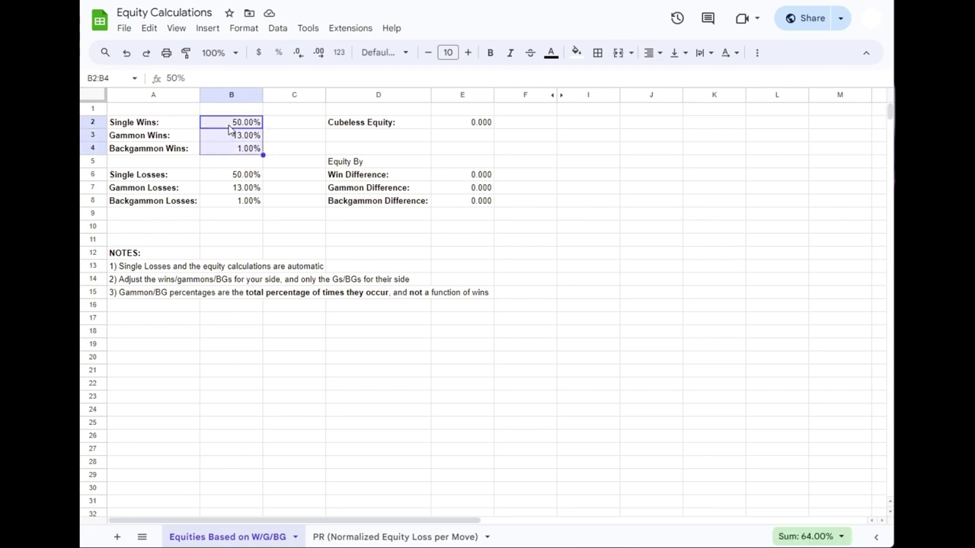
{"action": "left_click", "coordinate": [230, 125]}
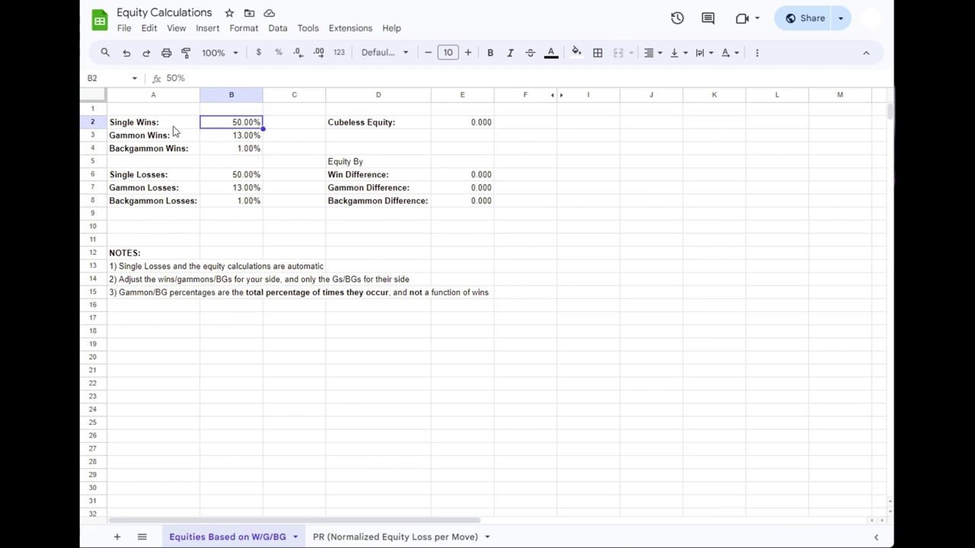
{"action": "left_click", "coordinate": [234, 137]}
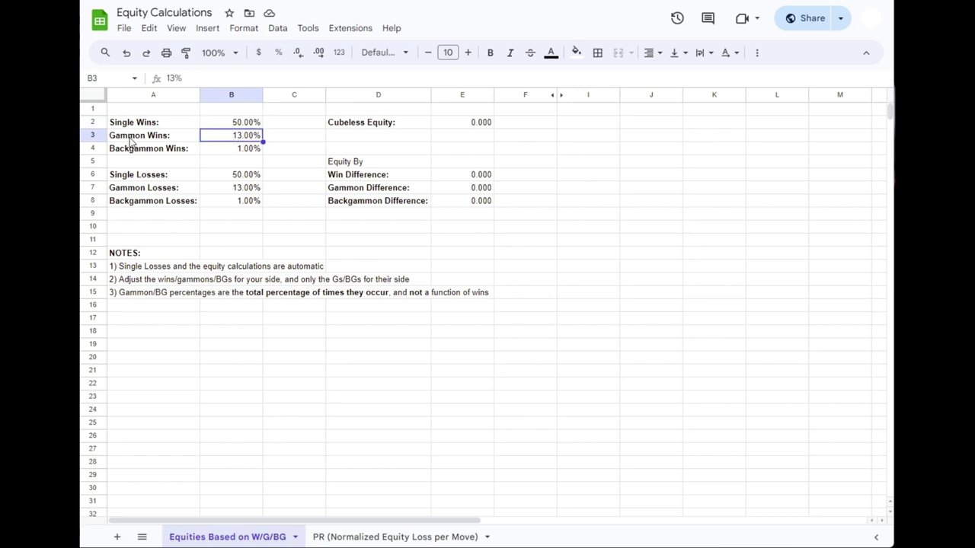
{"action": "left_click", "coordinate": [283, 124]}
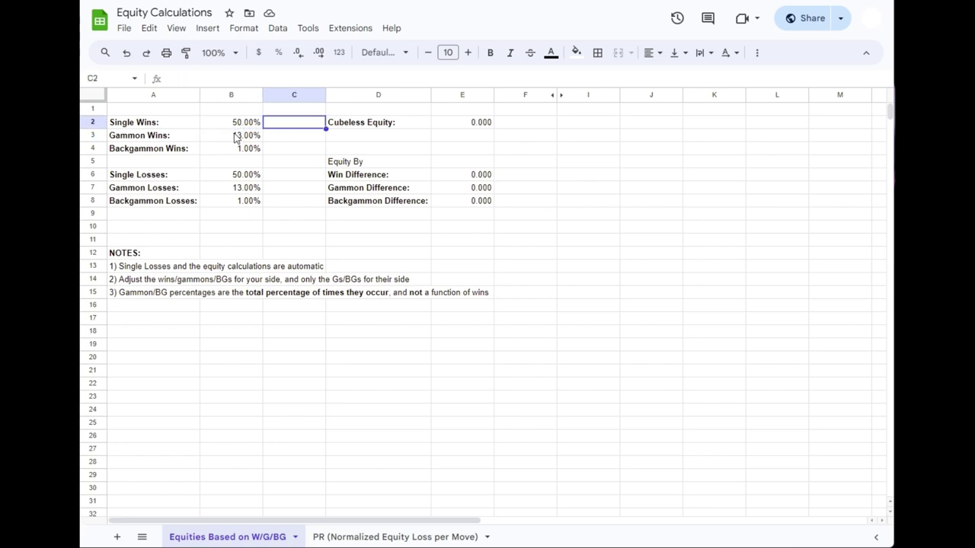
{"action": "left_click", "coordinate": [238, 135]}
{"action": "left_click", "coordinate": [231, 126]}
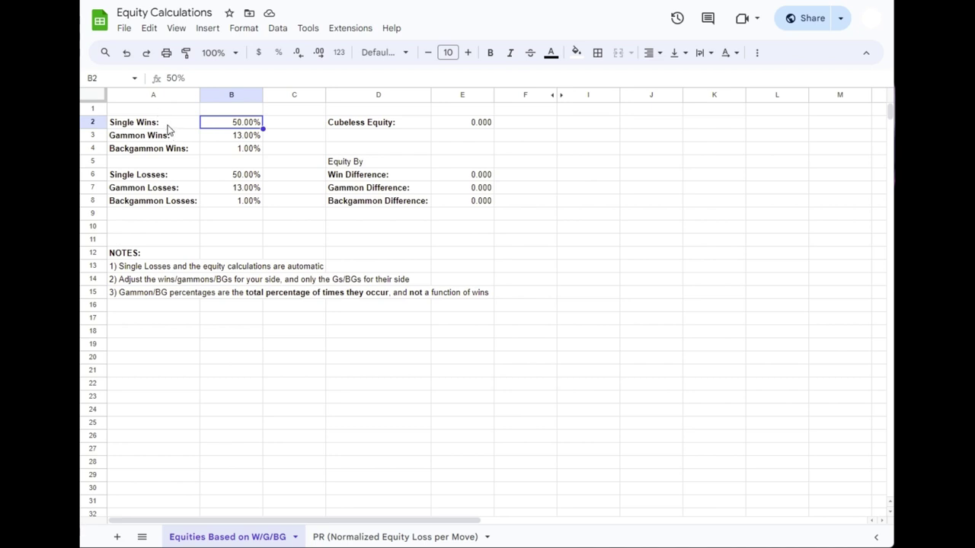
{"action": "left_click_drag", "start_coordinate": [149, 121], "coordinate": [234, 201]}
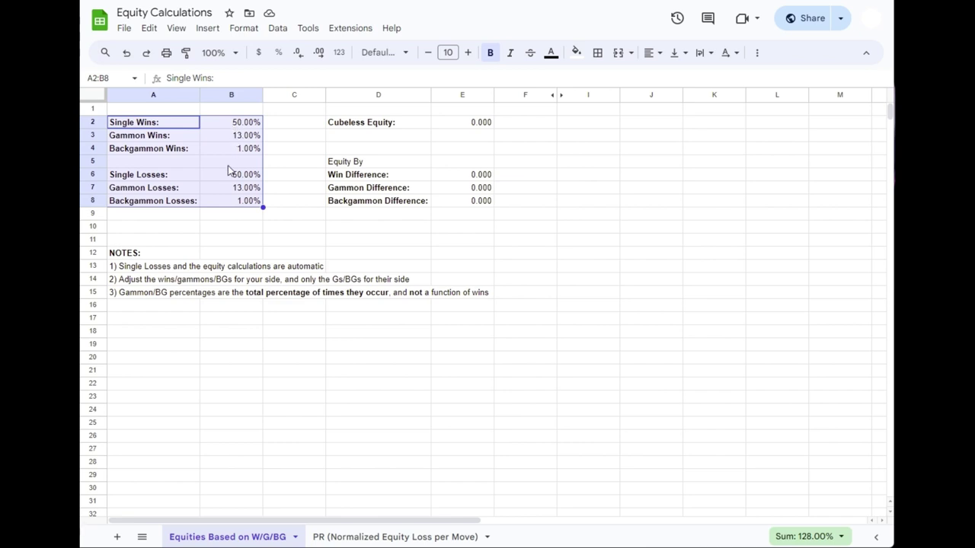
{"action": "left_click", "coordinate": [282, 153]}
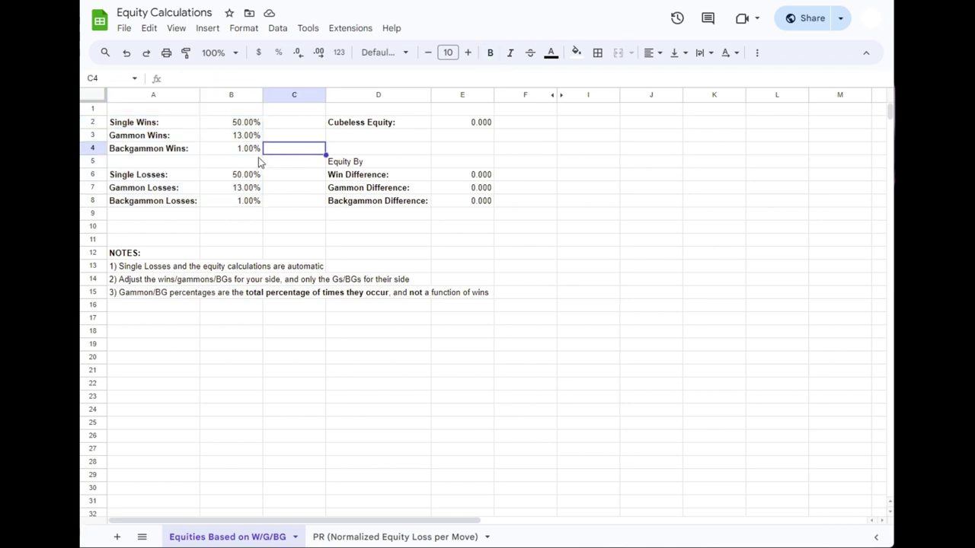
Read note 3 on gammon and backgammon percentages in A15, and relate it to the win and loss percentages in B2:B8
{"action": "left_click", "coordinate": [122, 296]}
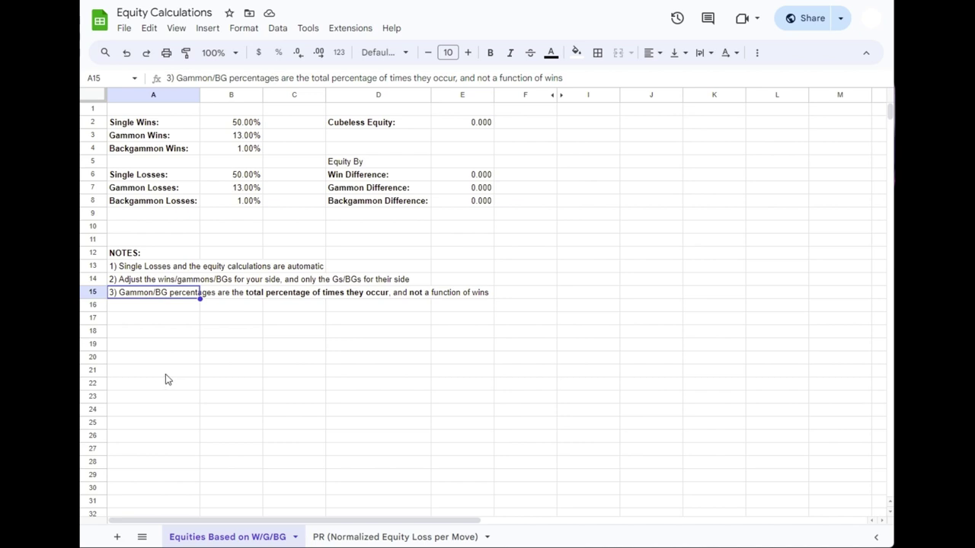
{"action": "left_click", "coordinate": [229, 138]}
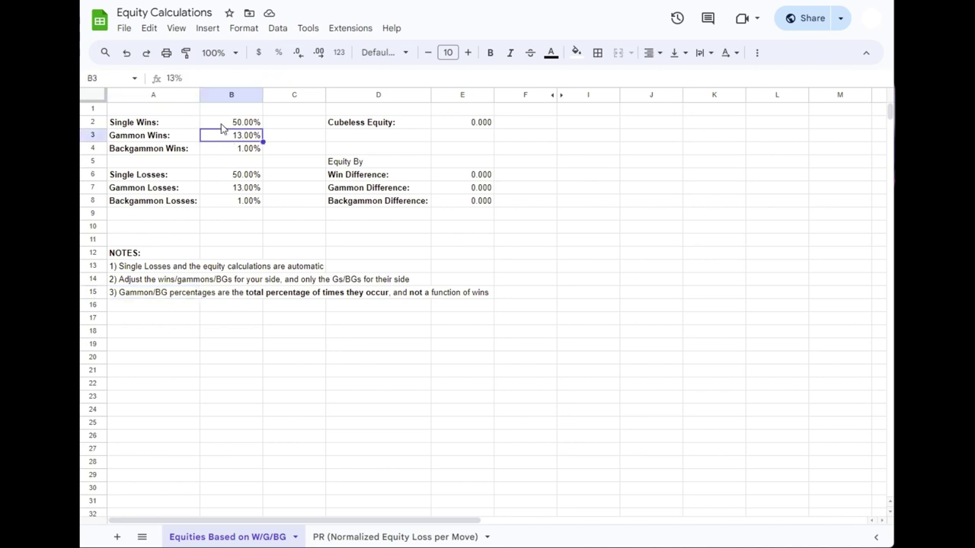
{"action": "left_click_drag", "start_coordinate": [222, 127], "coordinate": [235, 202]}
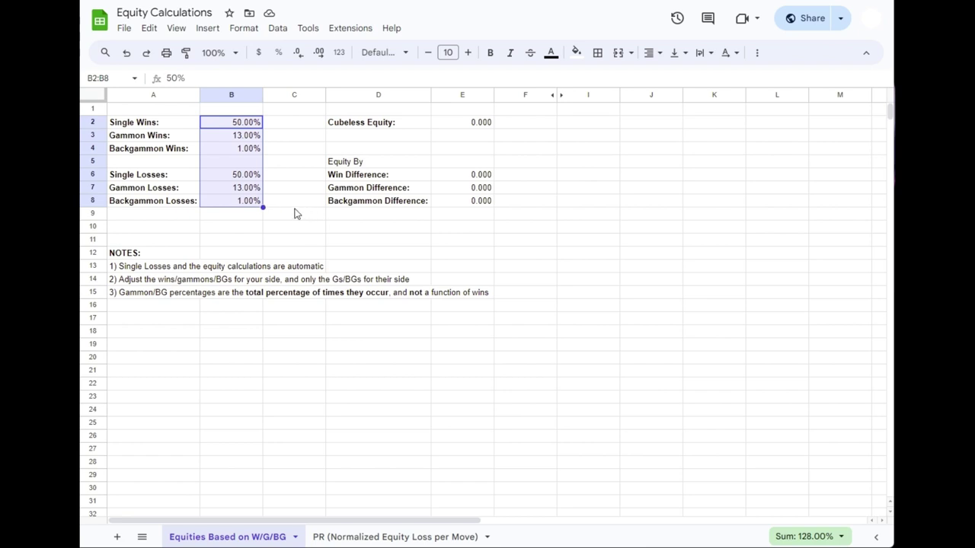
{"action": "left_click", "coordinate": [241, 125]}
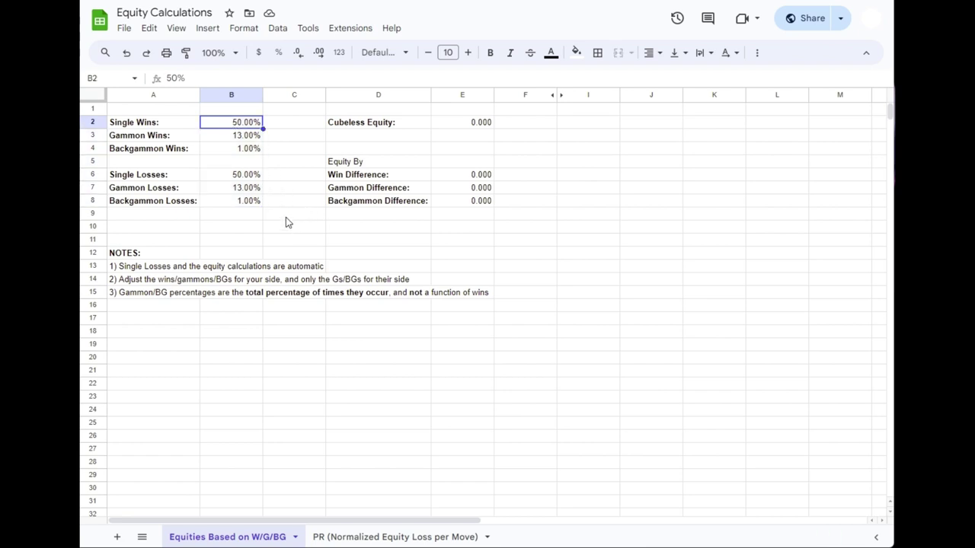
{"action": "left_click", "coordinate": [245, 137]}
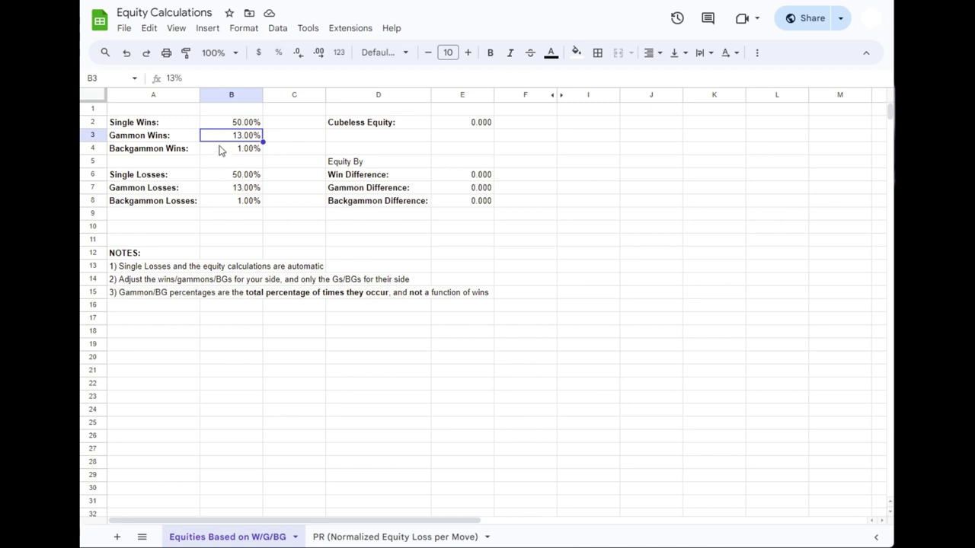
{"action": "left_click", "coordinate": [220, 150]}
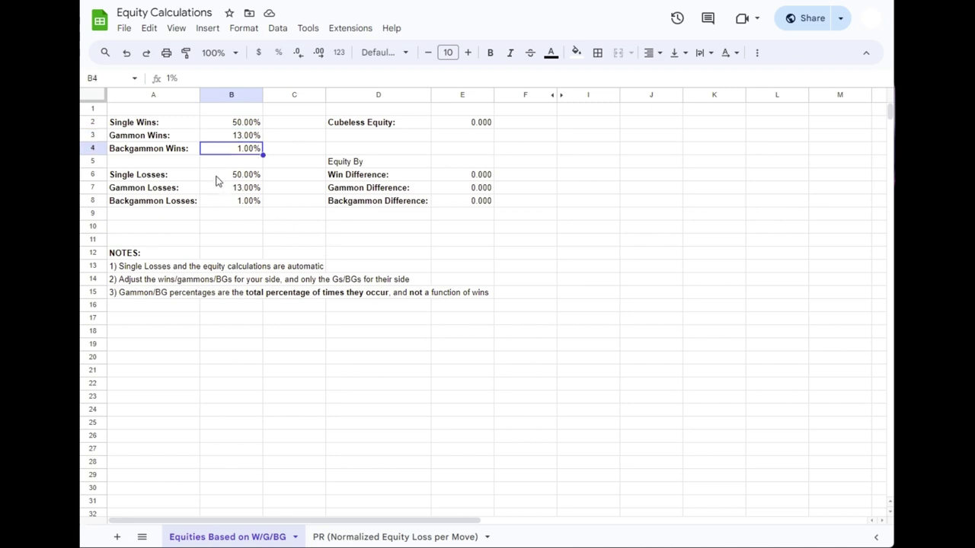
{"action": "left_click_drag", "start_coordinate": [217, 126], "coordinate": [219, 154]}
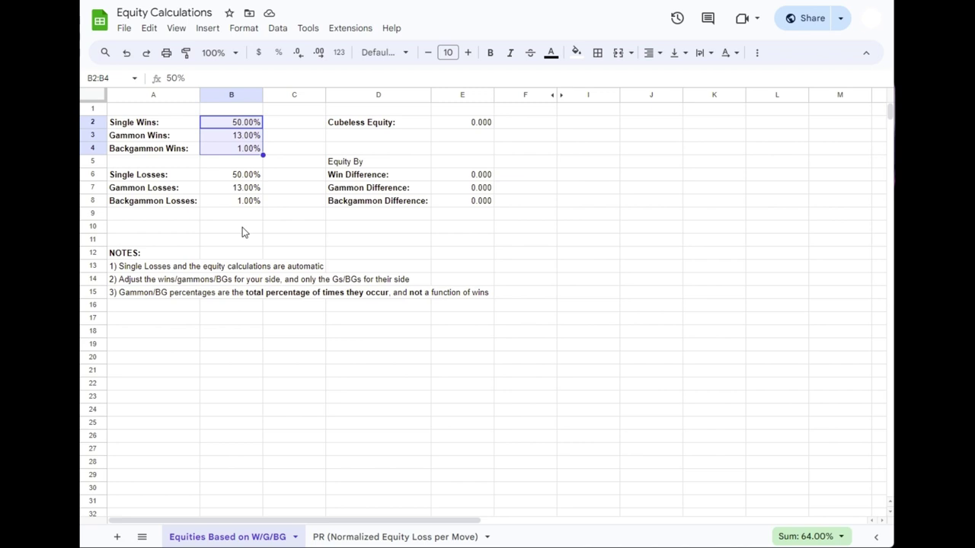
Compare the Single Wins percentage in B2 with the Gammon Wins in B3 and the Backgammon Wins in B4
{"action": "left_click", "coordinate": [234, 126]}
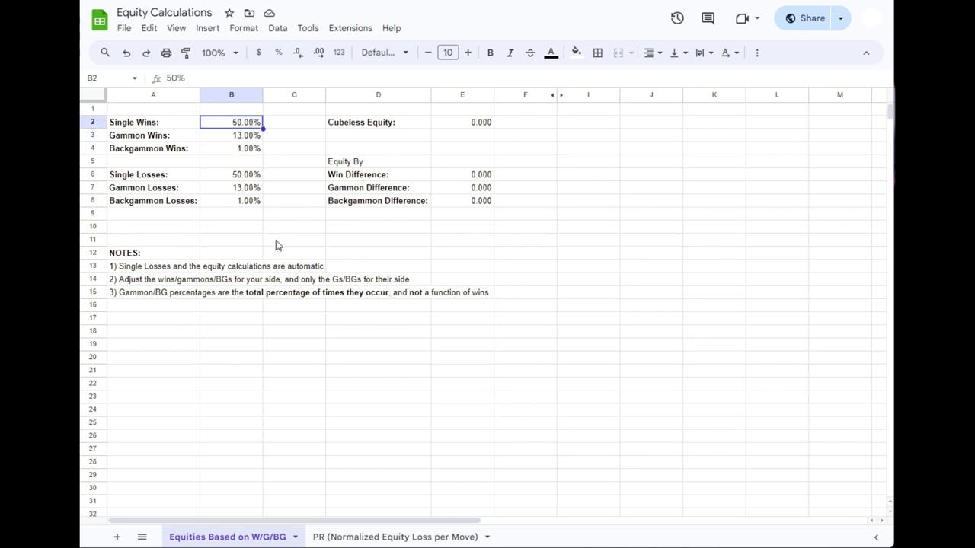
{"action": "left_click", "coordinate": [216, 138]}
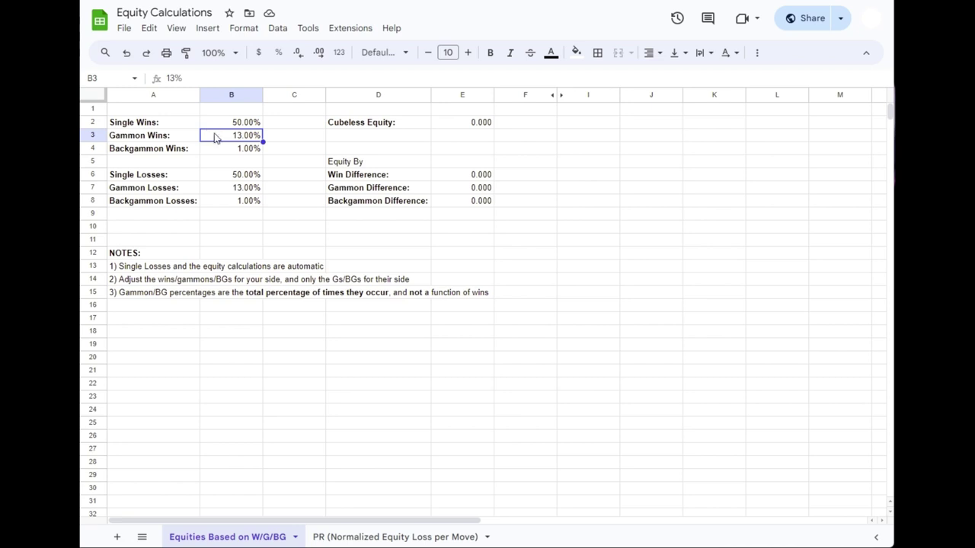
{"action": "left_click", "coordinate": [235, 124]}
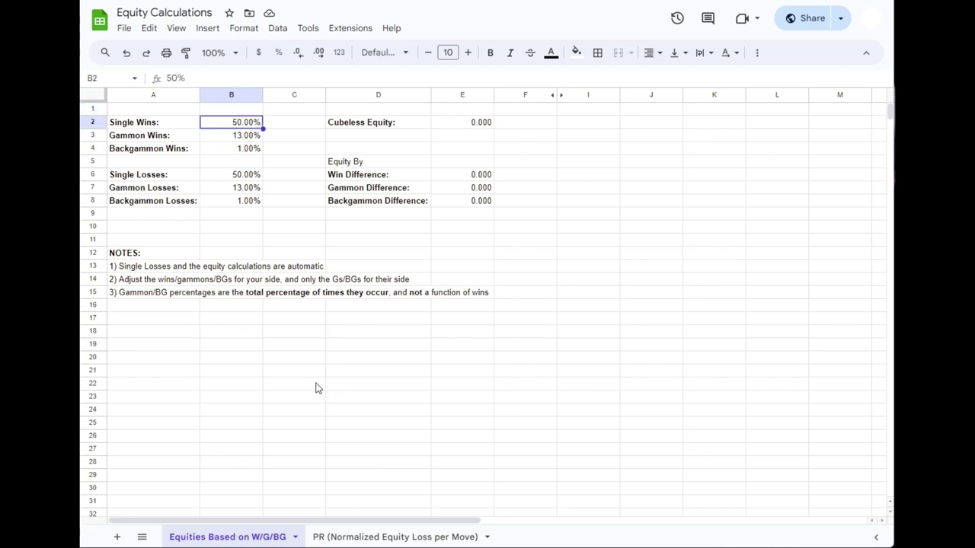
{"action": "left_click", "coordinate": [224, 149]}
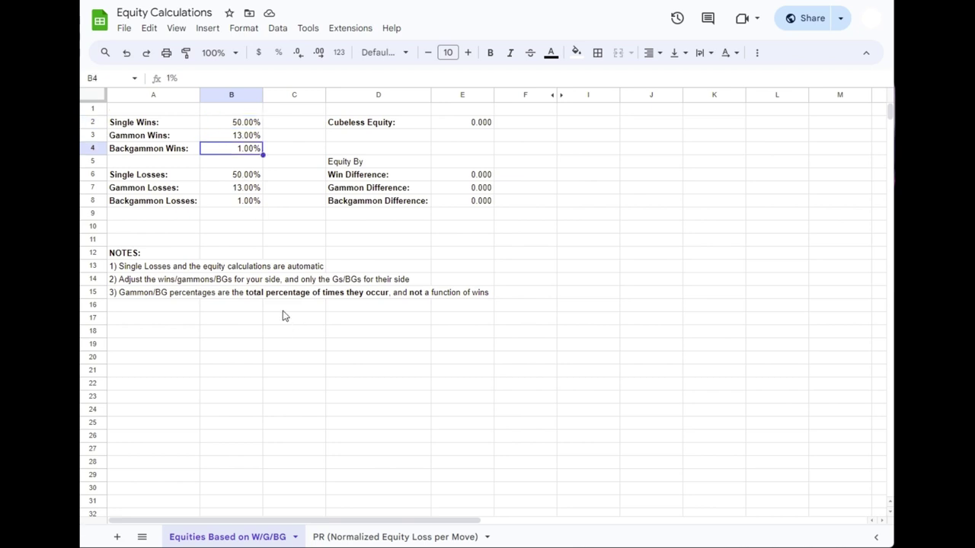
{"action": "left_click", "coordinate": [218, 125]}
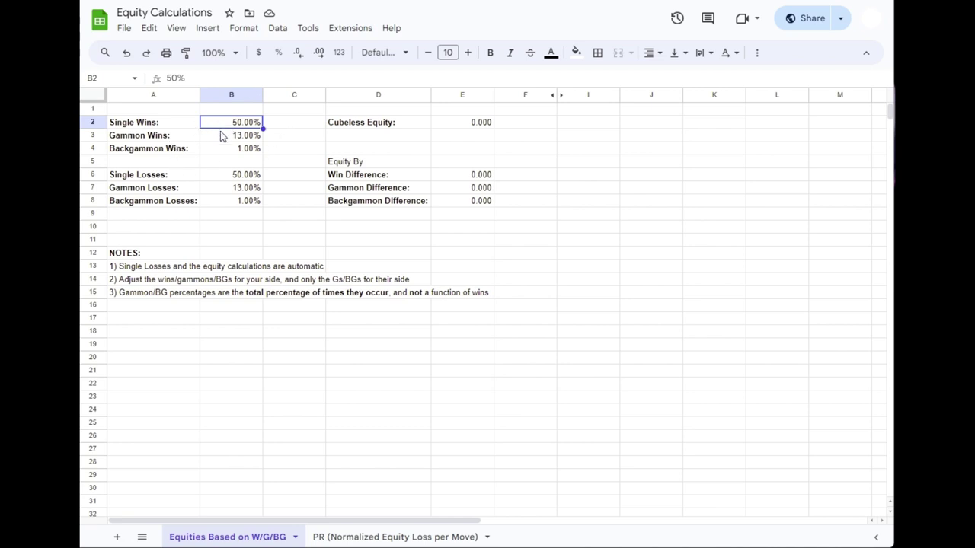
{"action": "left_click", "coordinate": [226, 138]}
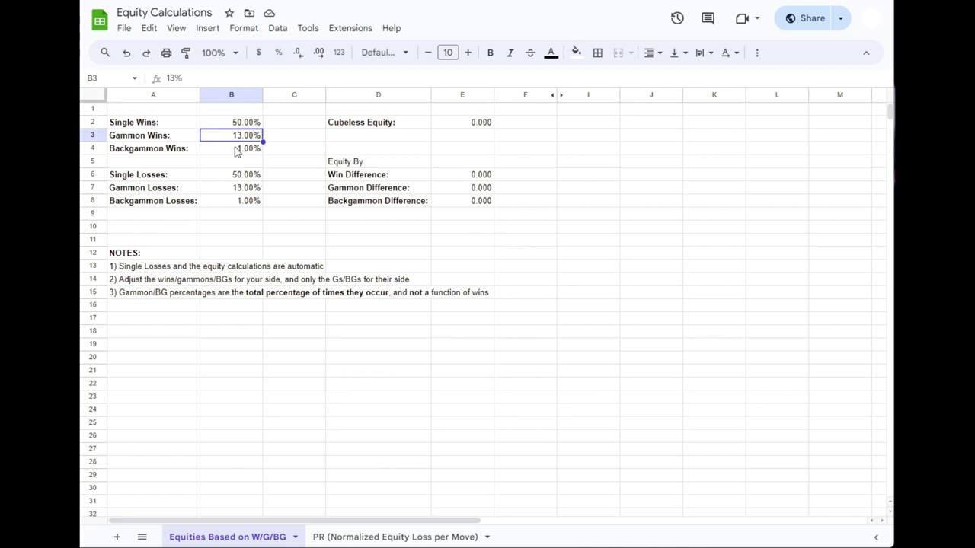
{"action": "left_click", "coordinate": [239, 152]}
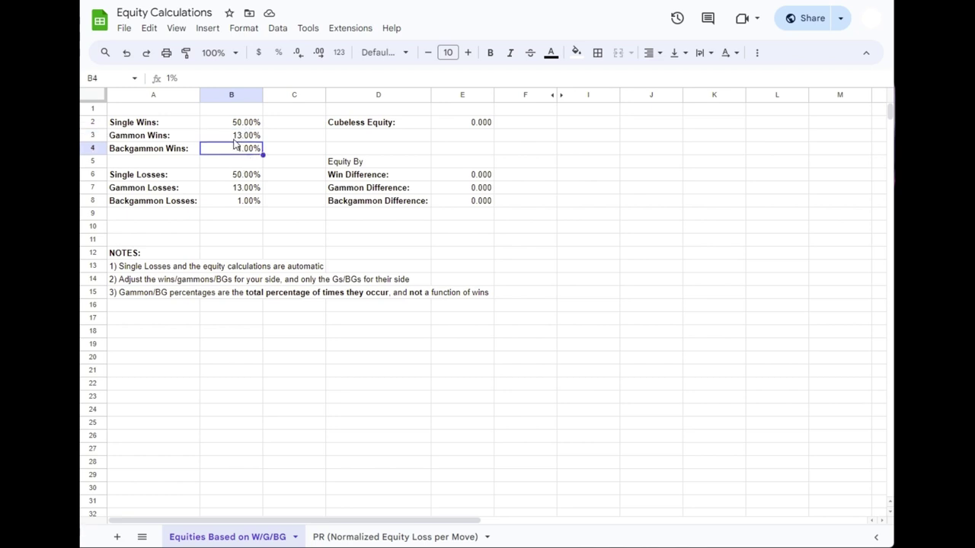
{"action": "left_click", "coordinate": [247, 126]}
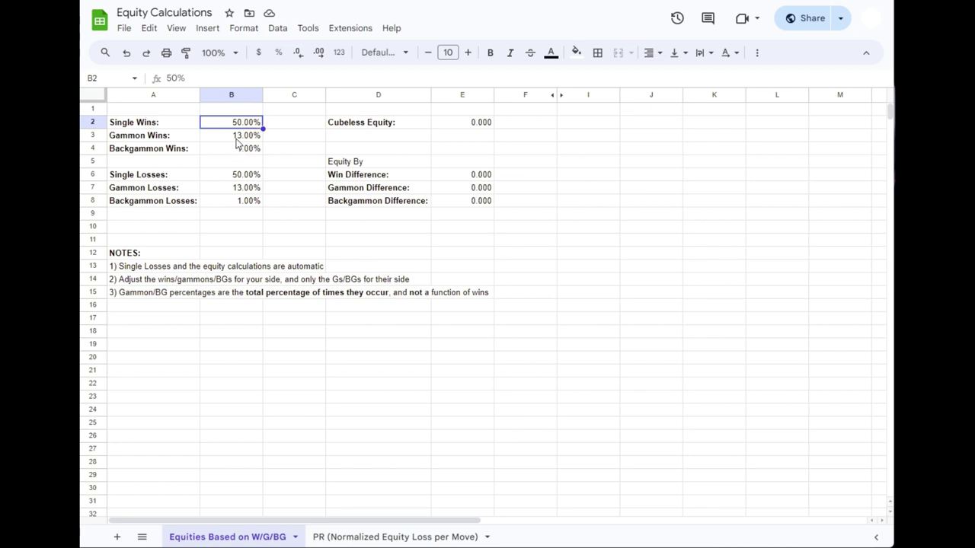
Set the Gammon Wins percentage in B3 to 23%
{"action": "left_click", "coordinate": [238, 138]}
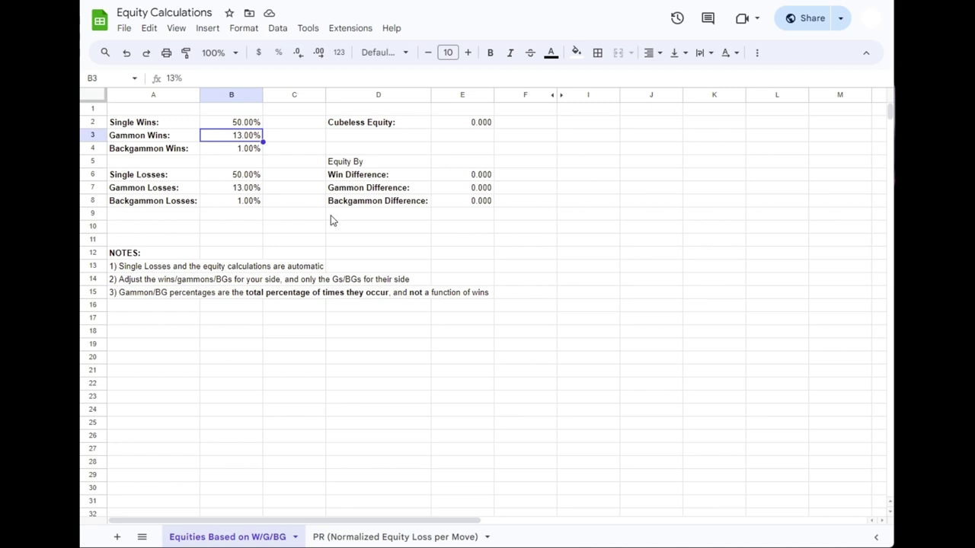
{"action": "type", "text": "23"}
{"action": "key", "text": "Return"}
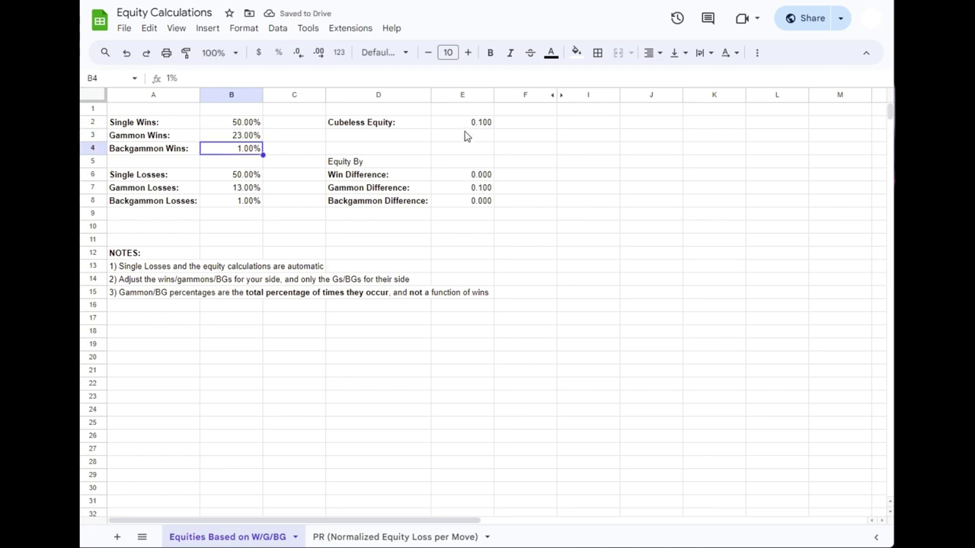
Check the Cubeless Equity in E2 and its formula against the Single Wins and Gammon Wins percentages
{"action": "left_click", "coordinate": [242, 139]}
{"action": "left_click", "coordinate": [204, 122]}
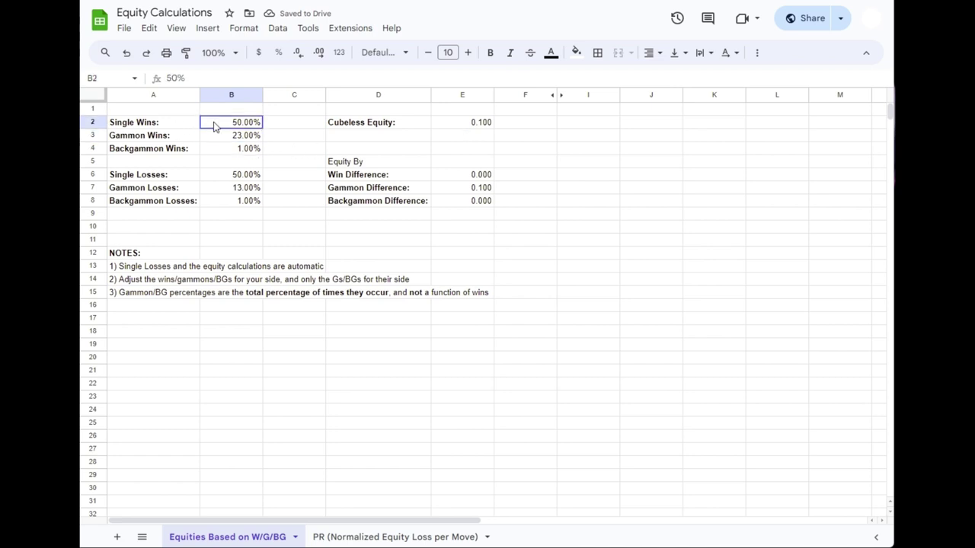
{"action": "left_click", "coordinate": [455, 122]}
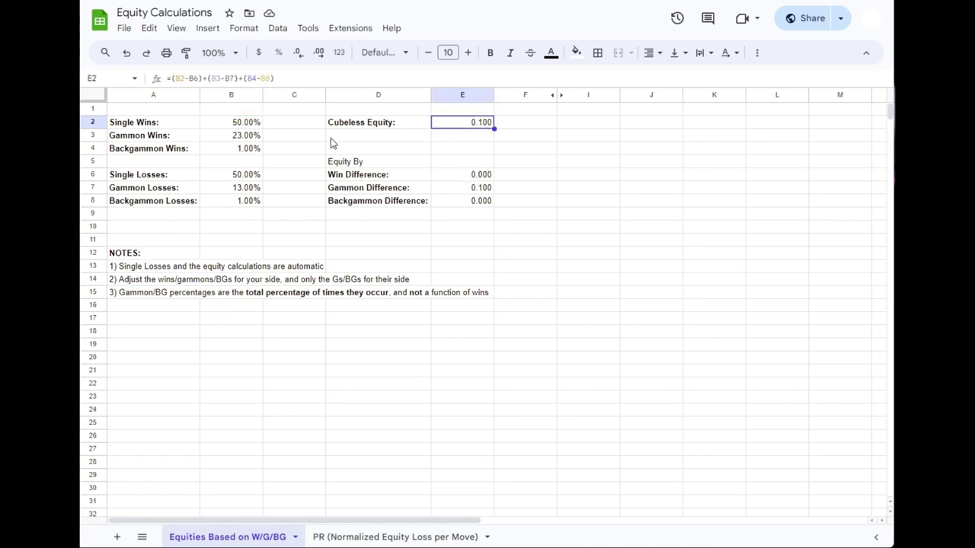
{"action": "left_click", "coordinate": [192, 139]}
{"action": "left_click", "coordinate": [239, 137]}
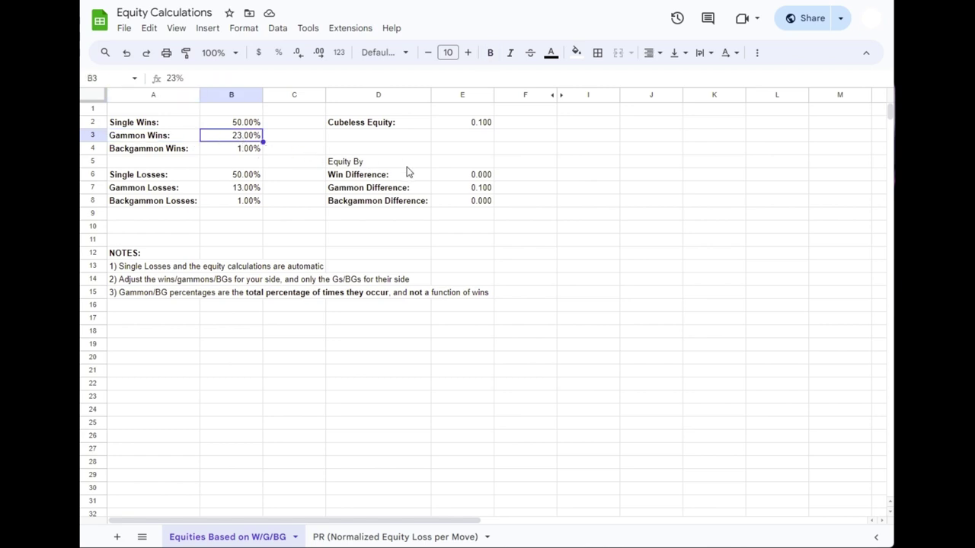
{"action": "left_click", "coordinate": [456, 127]}
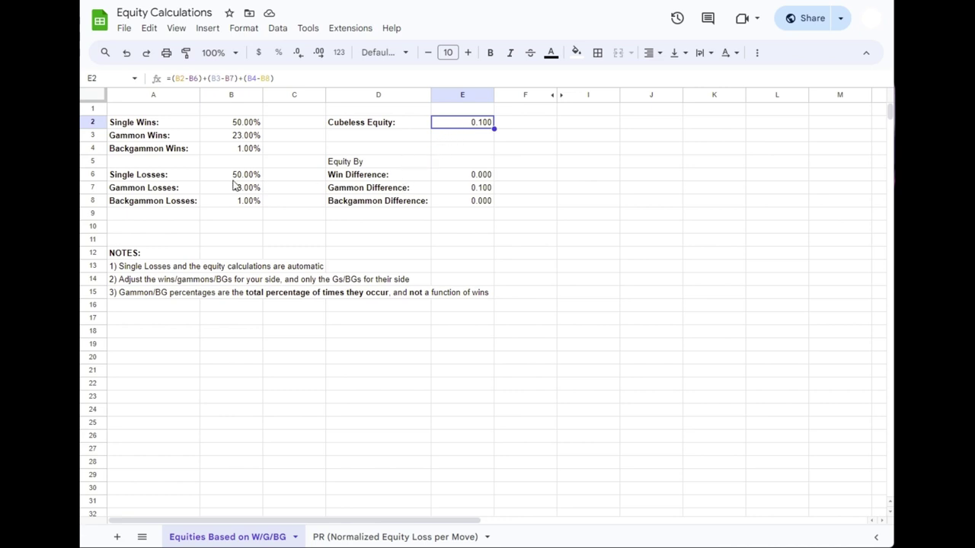
{"action": "left_click", "coordinate": [232, 113]}
{"action": "left_click", "coordinate": [232, 126]}
{"action": "left_click", "coordinate": [233, 139]}
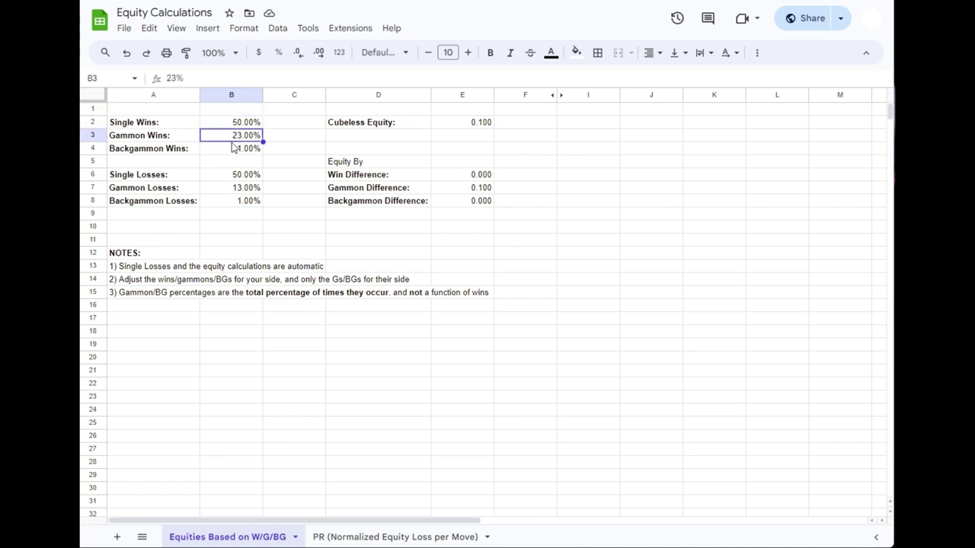
{"action": "left_click", "coordinate": [227, 126]}
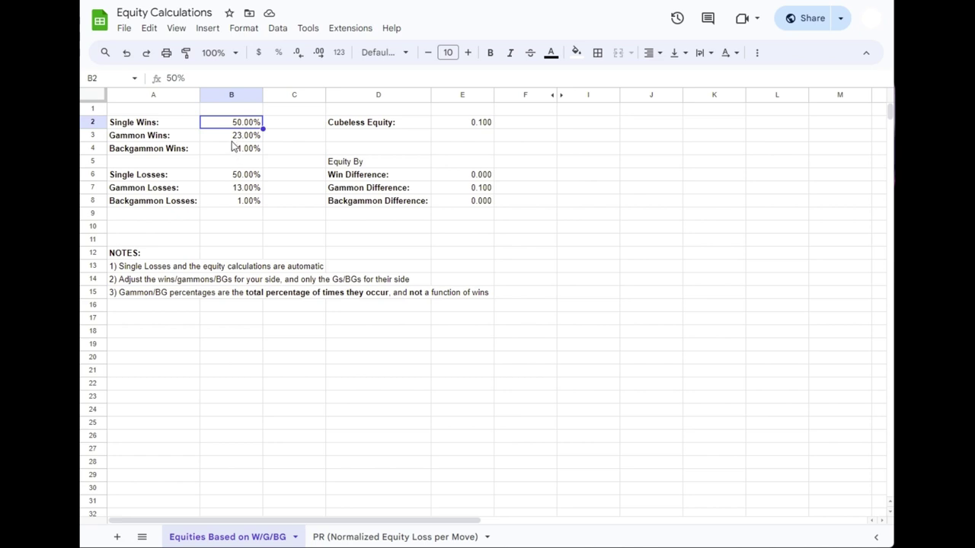
Compare the Gammon Wins in B3 with the loss percentages in B6:B8, and check the Gammon Difference formula in E7
{"action": "left_click", "coordinate": [228, 139]}
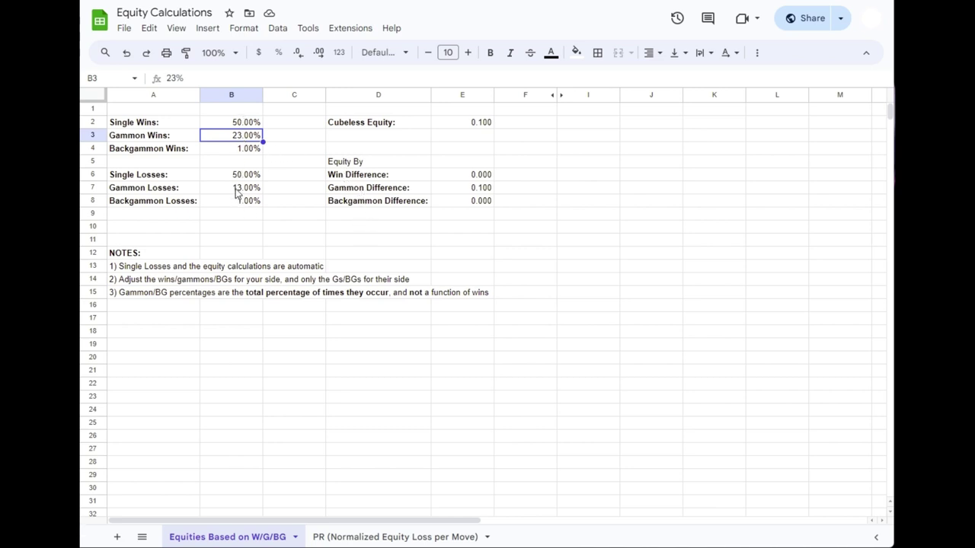
{"action": "left_click_drag", "start_coordinate": [236, 194], "coordinate": [244, 204]}
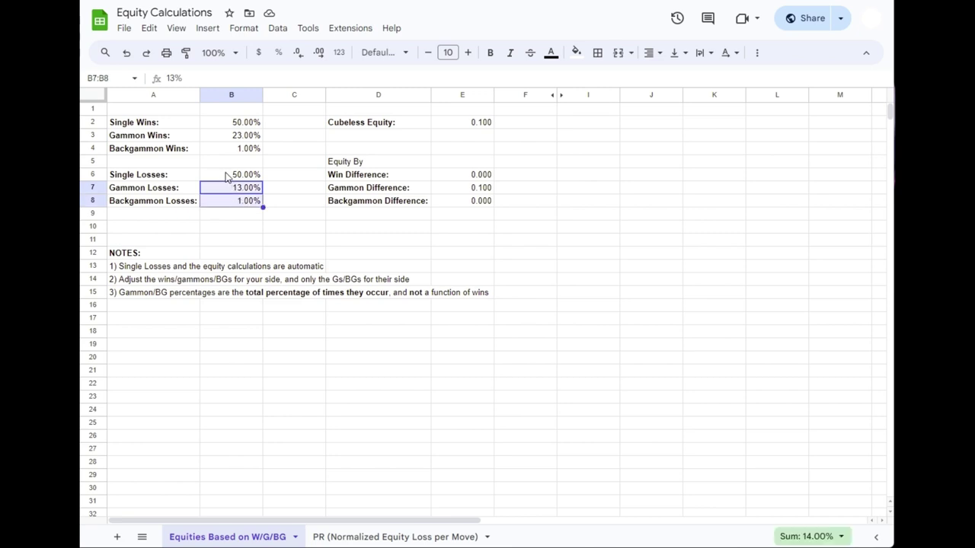
{"action": "left_click", "coordinate": [227, 176]}
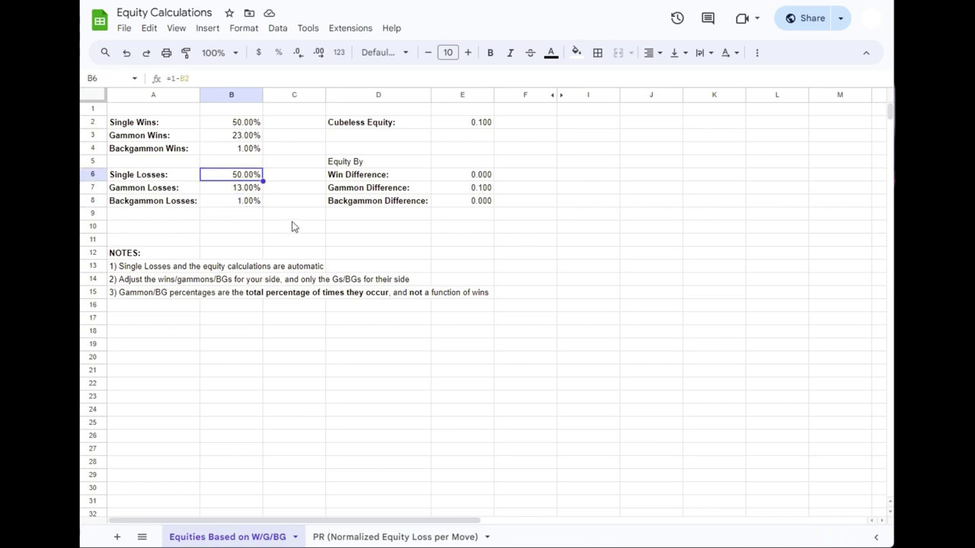
{"action": "left_click", "coordinate": [248, 193]}
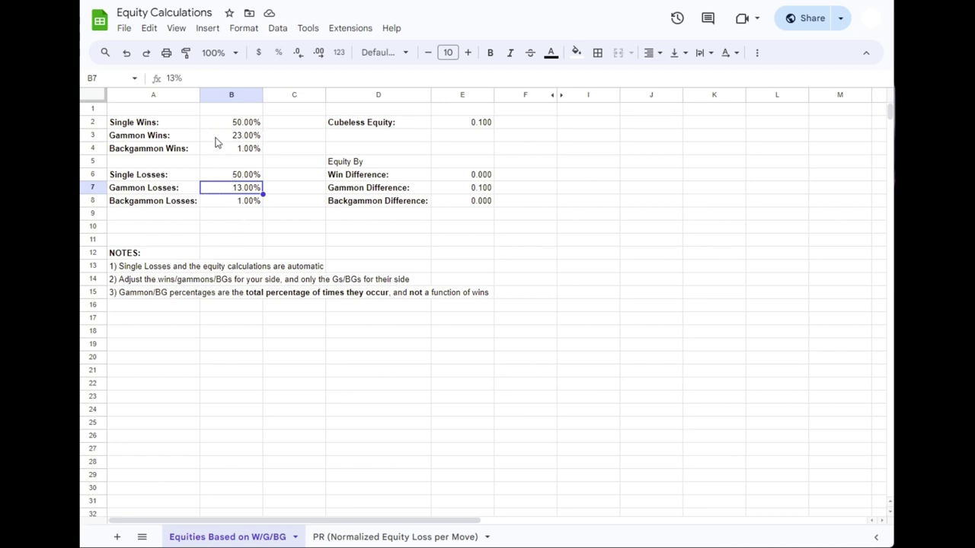
{"action": "left_click", "coordinate": [216, 138]}
{"action": "left_click", "coordinate": [222, 188]}
{"action": "left_click", "coordinate": [474, 189]}
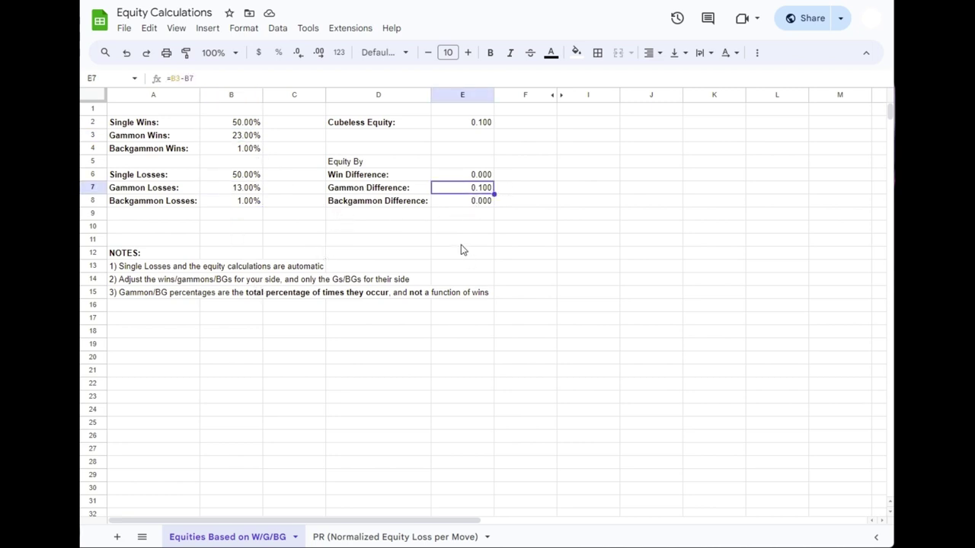
Relate the gap between Gammon Wins in B3 and Gammon Losses in B7 to the Gammon Difference in E7 and Cubeless Equity in E2
{"action": "left_click", "coordinate": [236, 135]}
{"action": "left_click", "coordinate": [236, 189]}
{"action": "left_click", "coordinate": [230, 139]}
{"action": "left_click", "coordinate": [230, 190]}
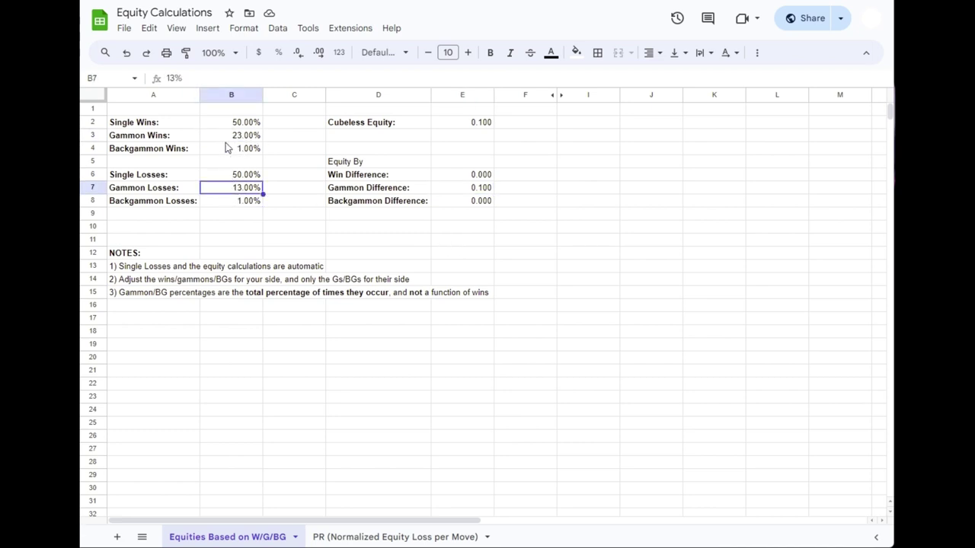
{"action": "left_click", "coordinate": [225, 138]}
{"action": "left_click", "coordinate": [226, 190]}
{"action": "left_click", "coordinate": [478, 195]}
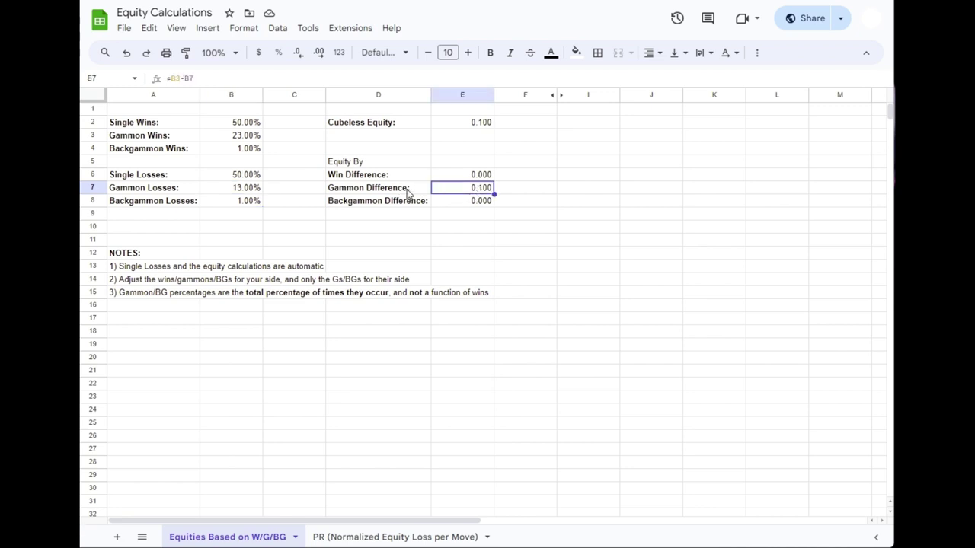
{"action": "left_click_drag", "start_coordinate": [402, 194], "coordinate": [457, 194]}
{"action": "left_click", "coordinate": [471, 126]}
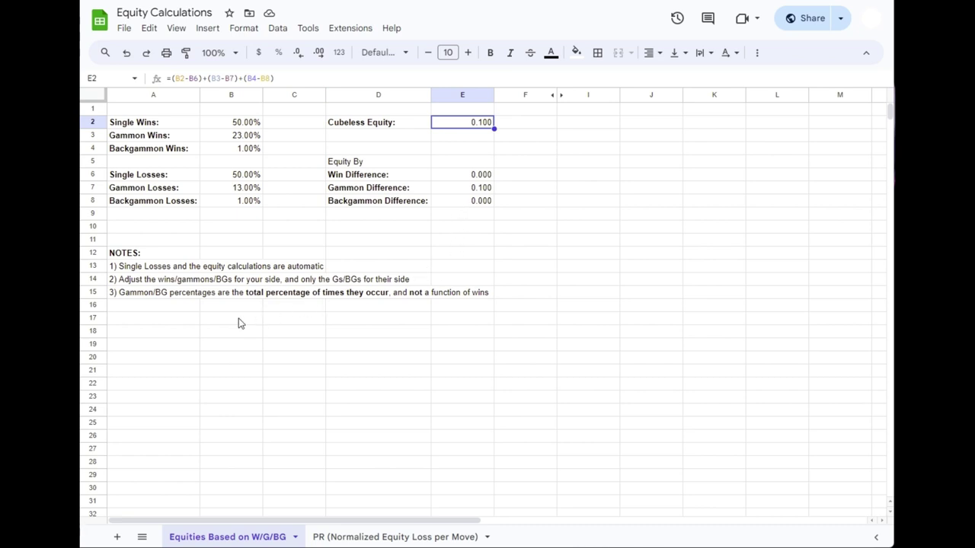
Add the bold heading "TAKEAWAYS:" in A17 below the notes
{"action": "left_click", "coordinate": [195, 318]}
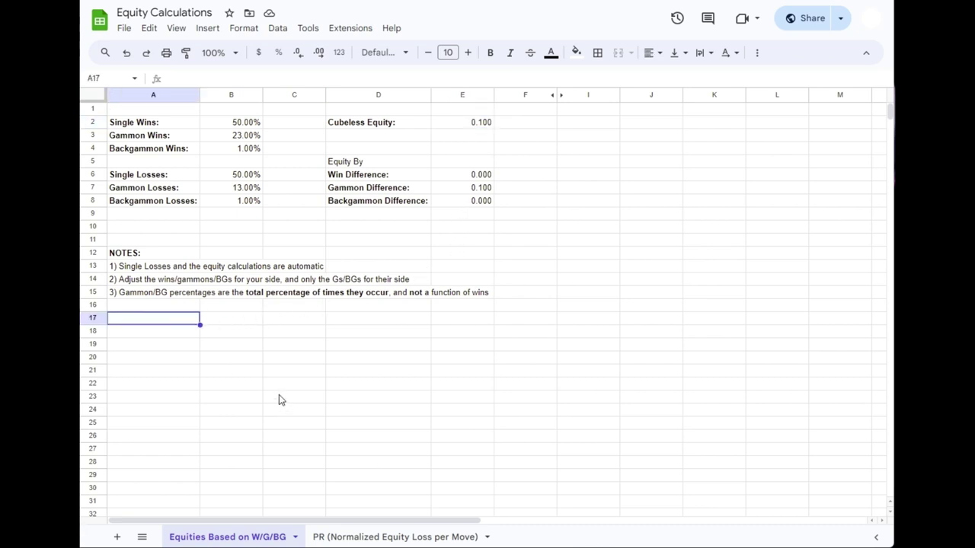
{"action": "key", "text": "ctrl+b"}
{"action": "type", "text": "TAKEAW"}
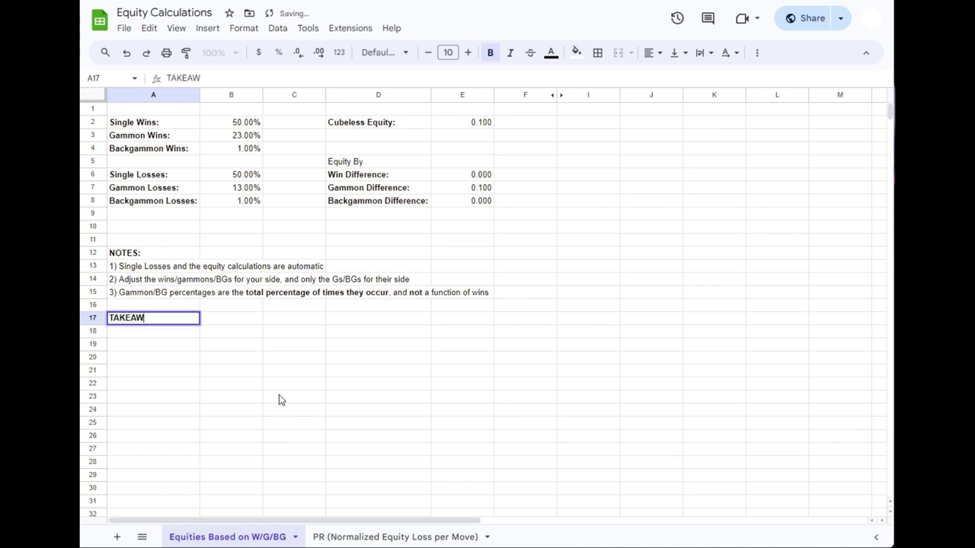
{"action": "type", "text": "AYS:"}
{"action": "key", "text": "Return"}
Enter in A18, without bold: "1) Increases in single wins, and no other factors, increase our equity 2x, because it *also* impacts our opponent's losses."
{"action": "key", "text": "ctrl+b"}
{"action": "type", "text": "1"}
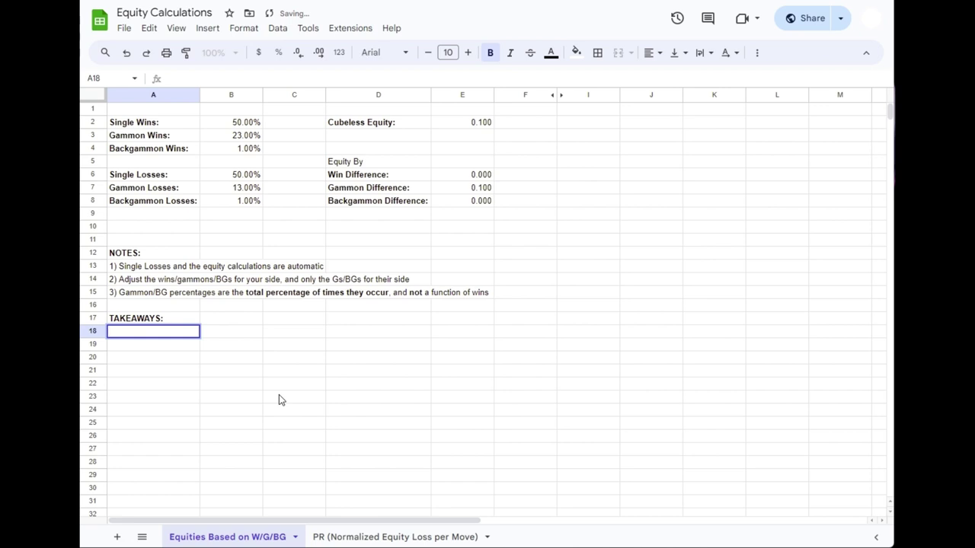
{"action": "key", "text": "ctrl+b"}
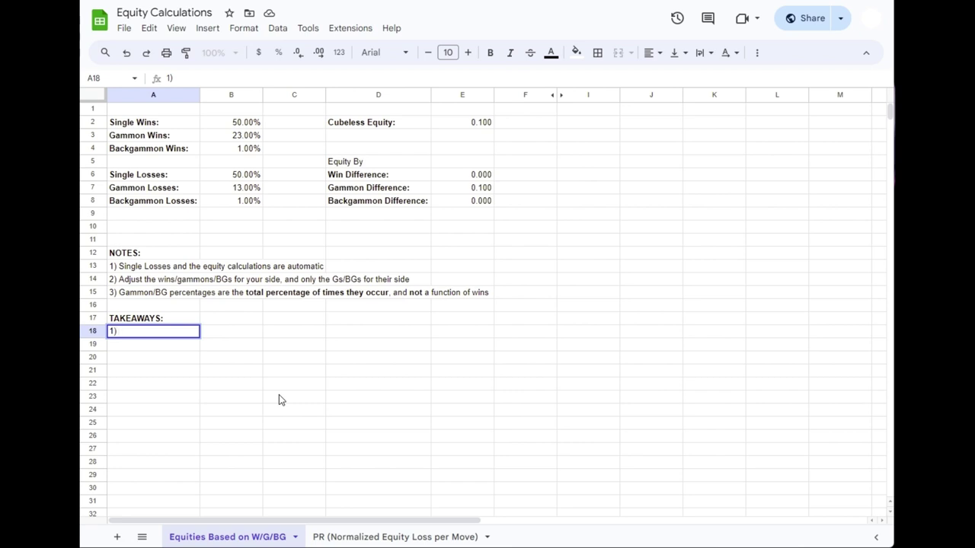
{"action": "type", "text": "Increases in single wins, and"}
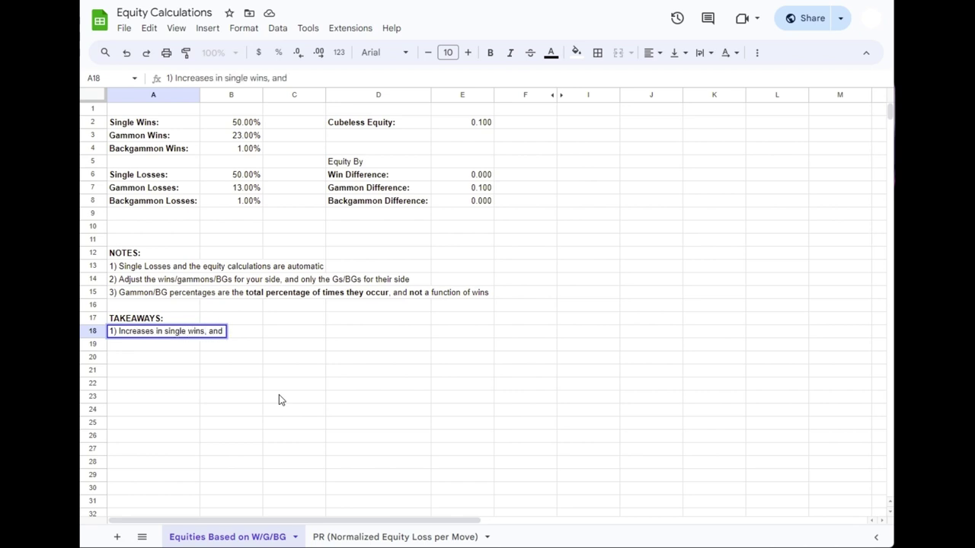
{"action": "type", "text": " no other fac"}
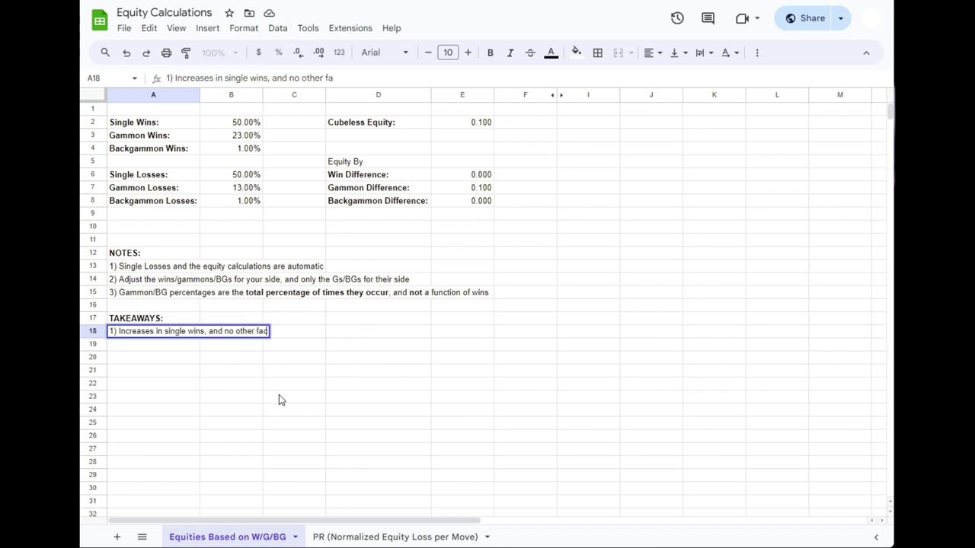
{"action": "type", "text": "tors,"}
{"action": "type", "text": "increase"}
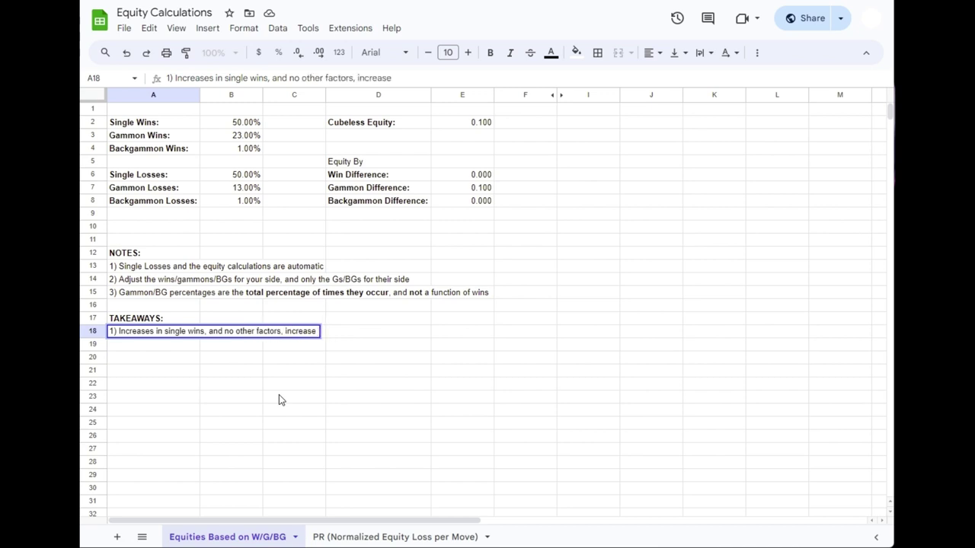
{"action": "type", "text": " dur equity 2x"}
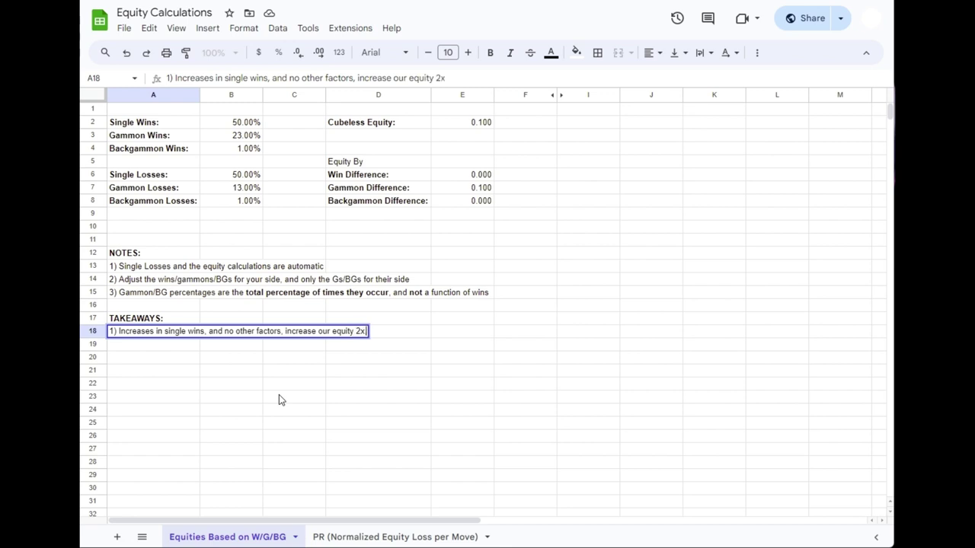
{"action": "type", "text": ". because it"}
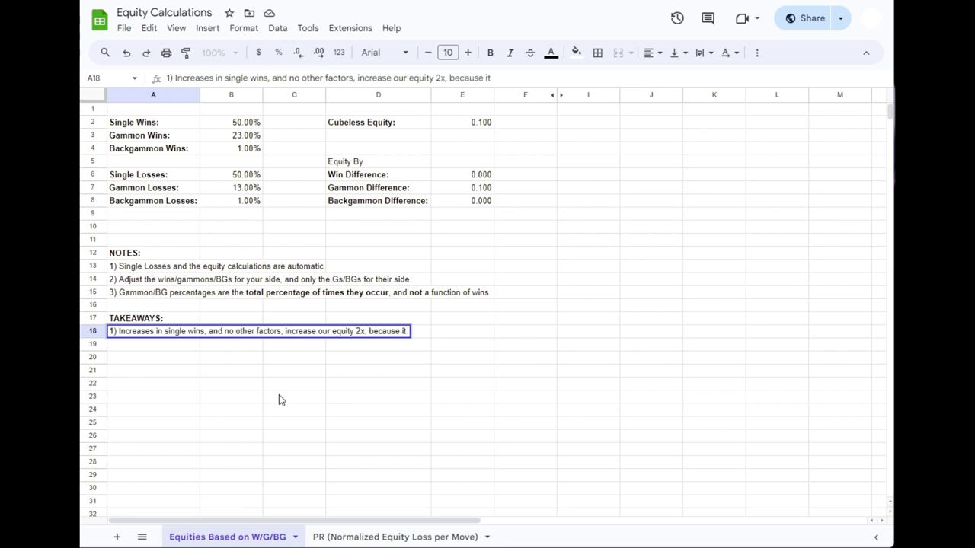
{"action": "type", "text": " *also* impacts our oppon"}
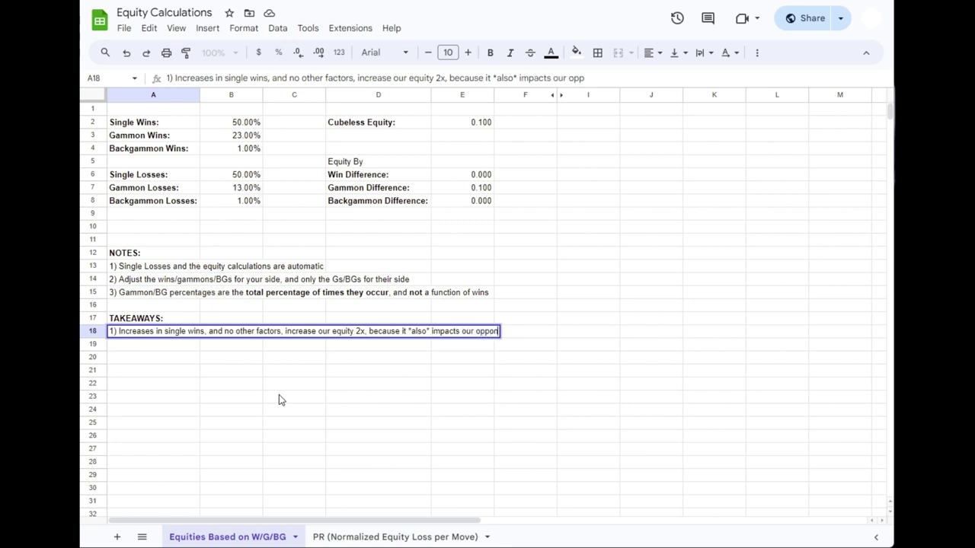
{"action": "type", "text": "ent's losses."}
{"action": "key", "text": "Return"}
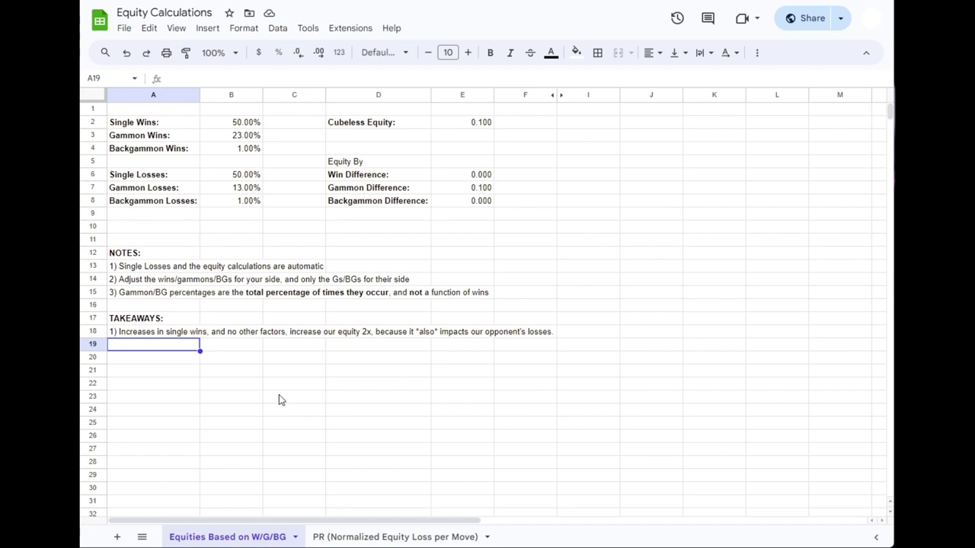
Enter in A19: "2) Increases in gammons only, and no other factors, increase our equity by the difference in our gammon wins, versus losses."
{"action": "left_click", "coordinate": [158, 178]}
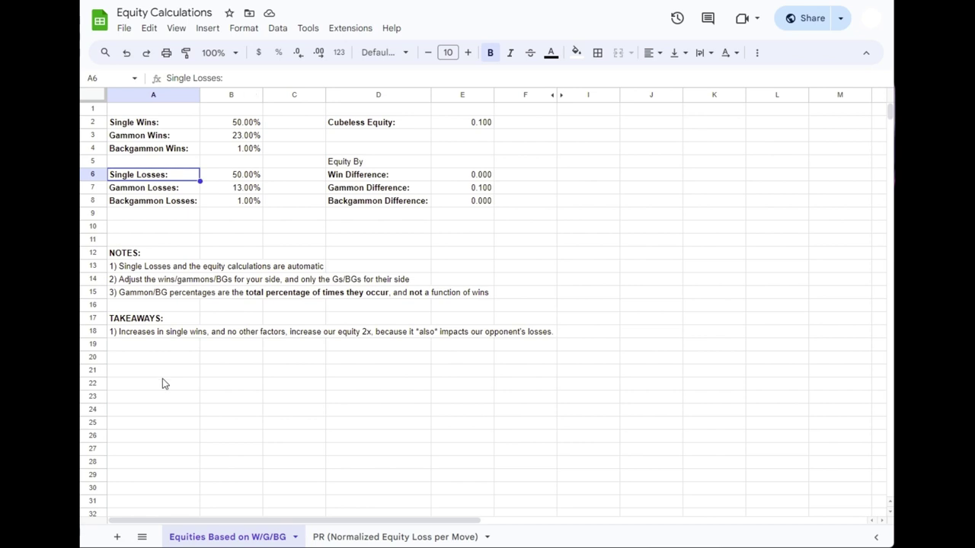
{"action": "left_click", "coordinate": [152, 345]}
{"action": "type", "text": "2) Increases in gammons only, and no other"}
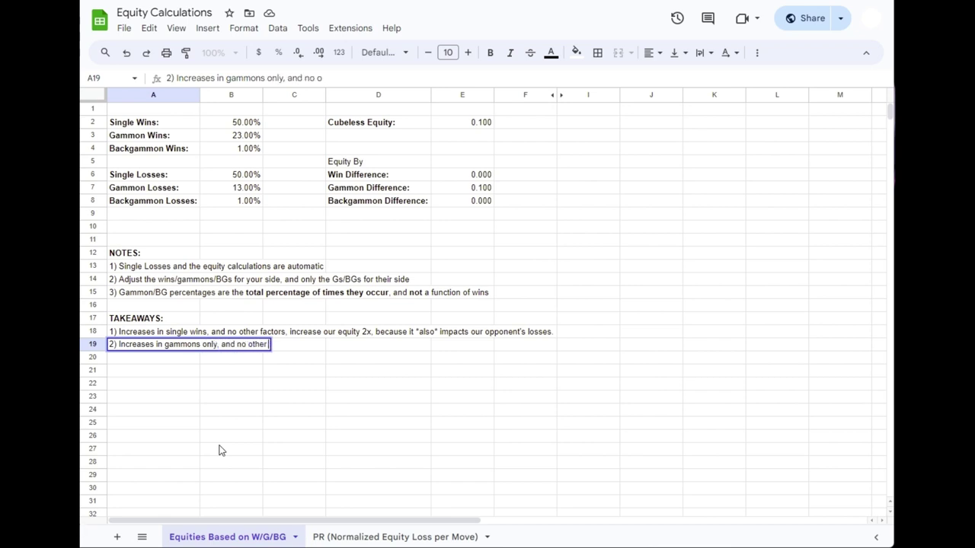
{"action": "type", "text": " factors, incre"}
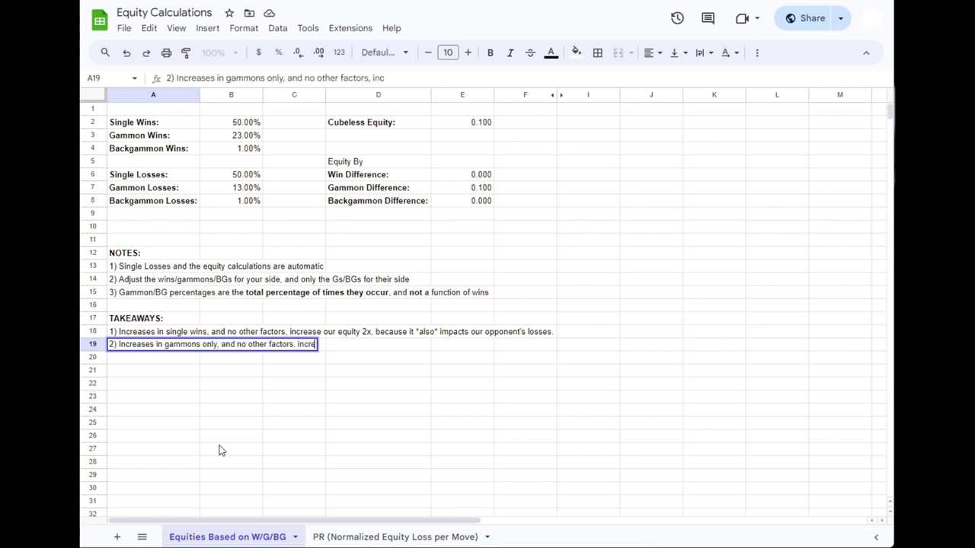
{"action": "type", "text": "ase our equity"}
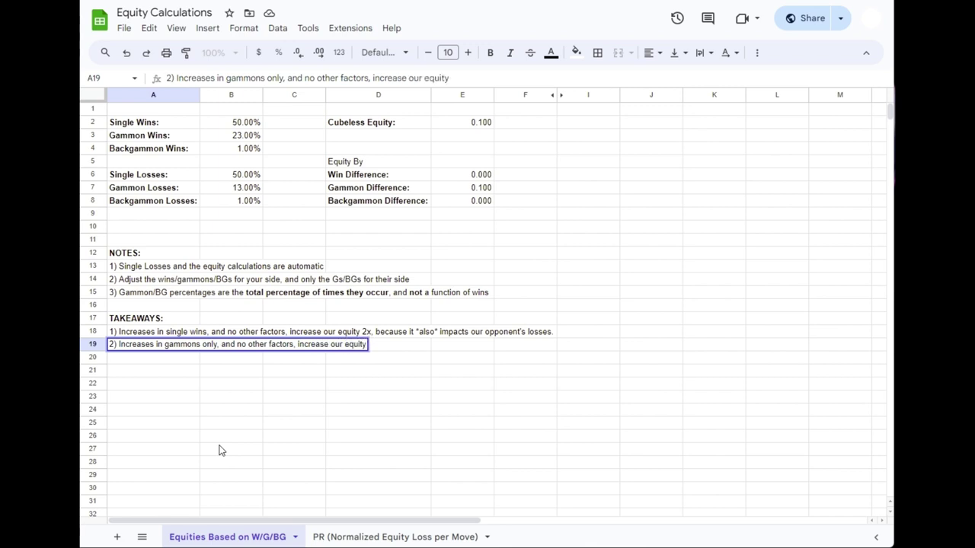
{"action": "type", "text": " by the"}
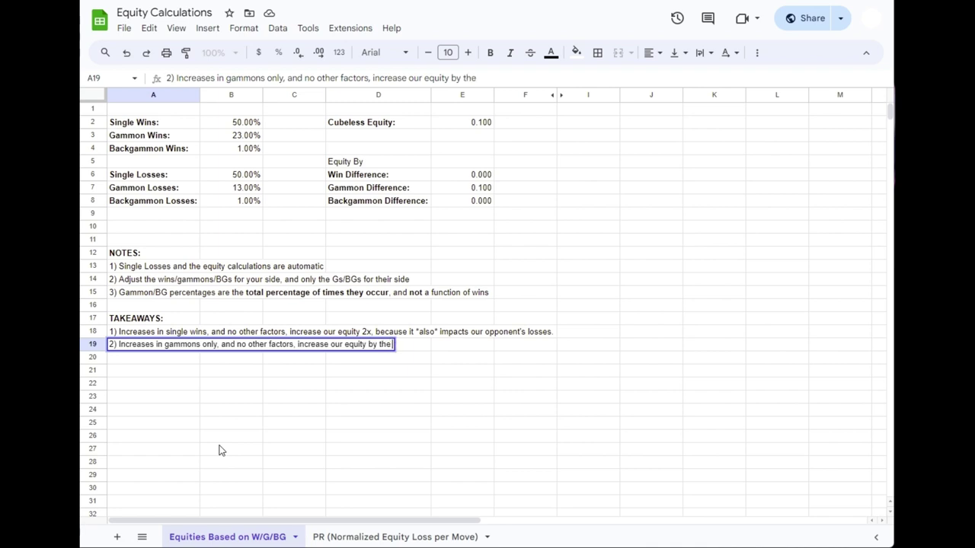
{"action": "type", "text": " differe"}
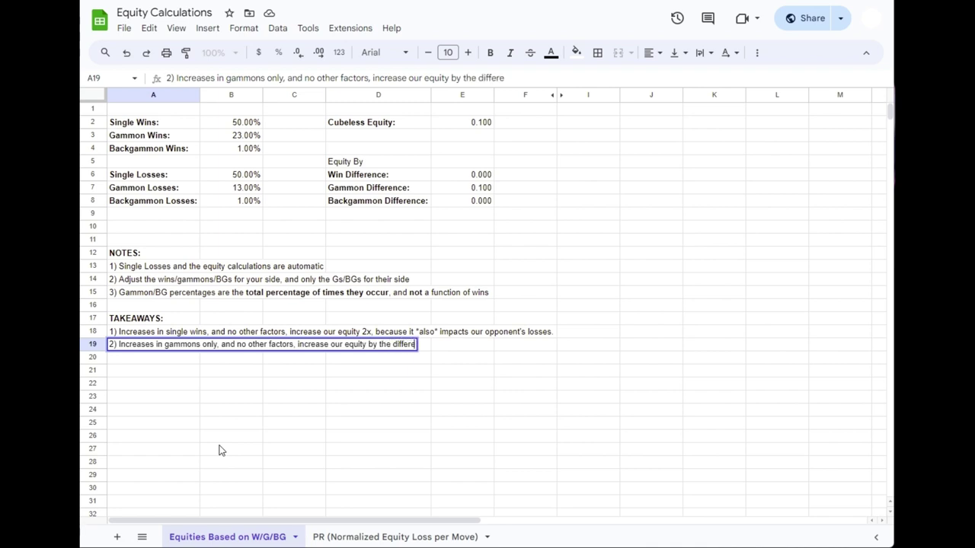
{"action": "type", "text": "nce in our gammon wins,"}
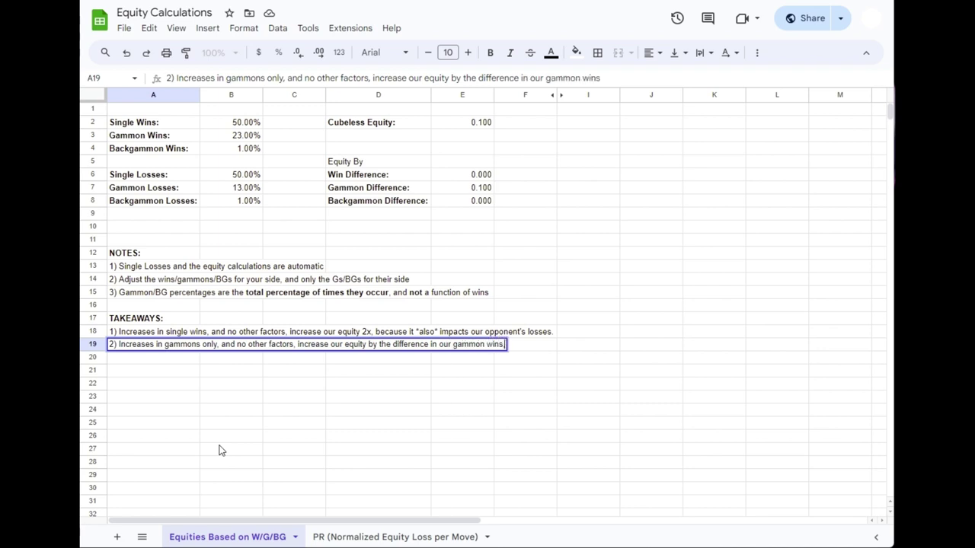
{"action": "type", "text": " versus losses"}
{"action": "key", "text": "Return"}
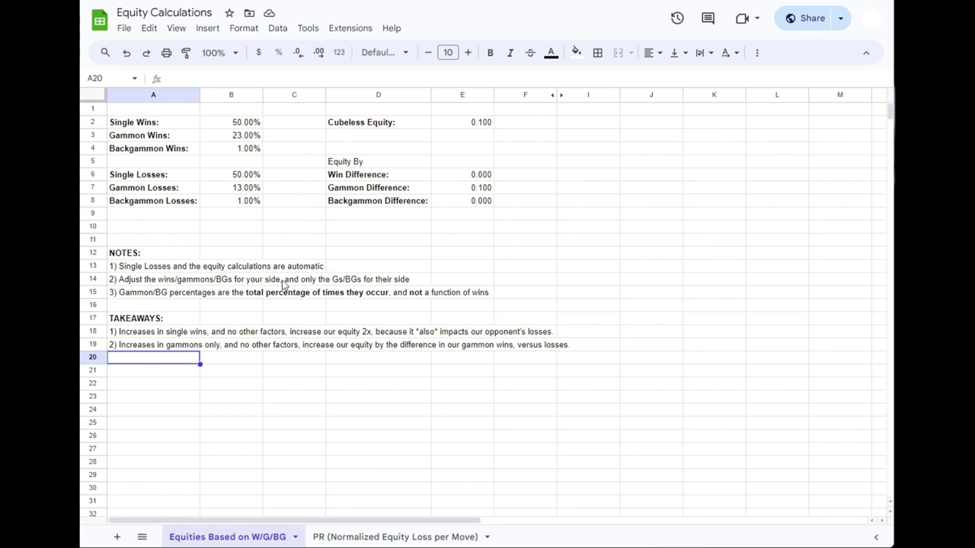
Set the Gammon Wins percentage in B3 to 13% and the Backgammon Wins percentage in B4 to 11%
{"action": "left_click", "coordinate": [241, 137]}
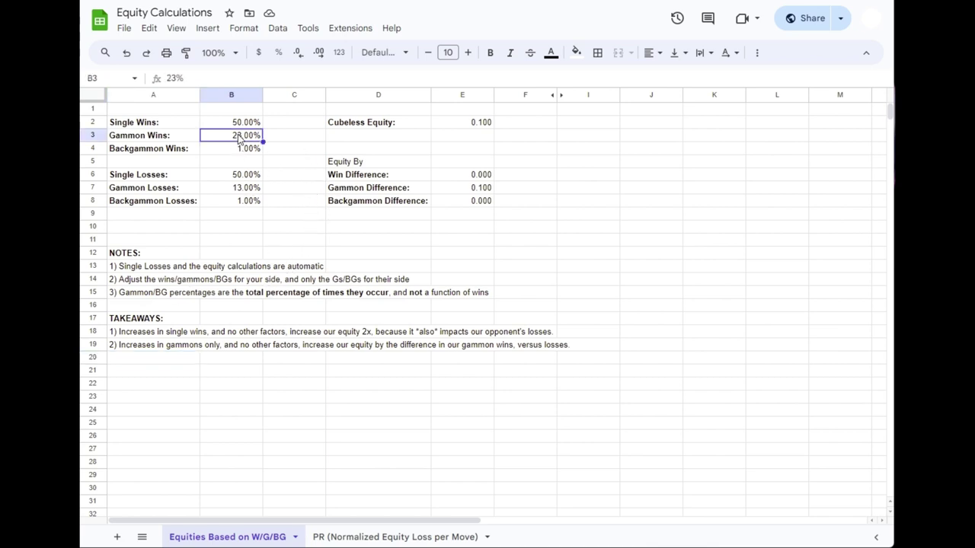
{"action": "type", "text": "13"}
{"action": "key", "text": "Return"}
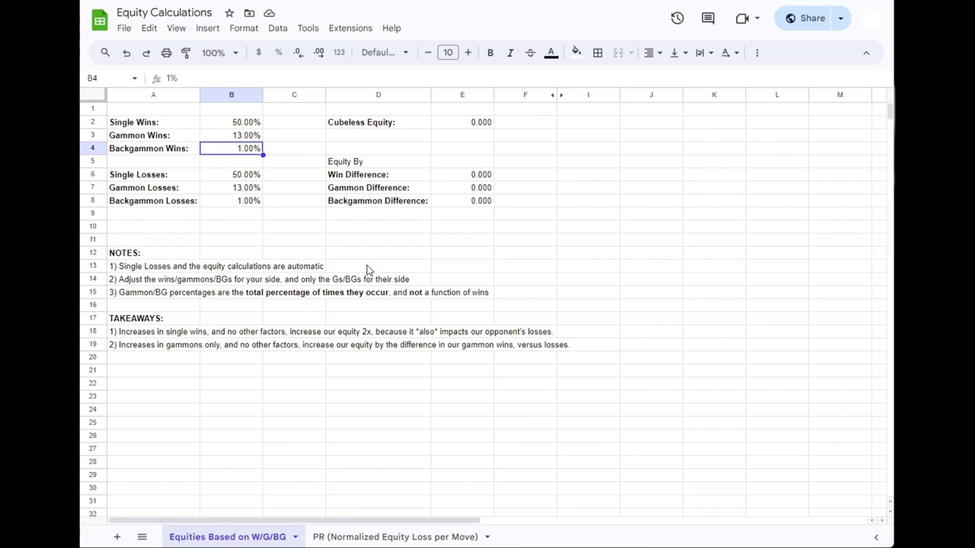
{"action": "type", "text": "11"}
{"action": "key", "text": "Return"}
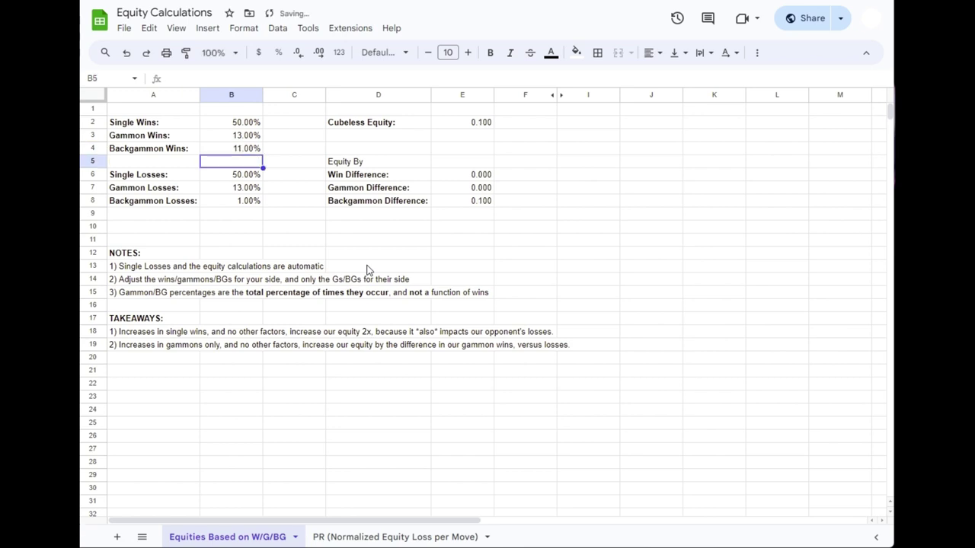
Compare the gammon and backgammon wins in B3:B4 with the Gammon Losses in B7, and check the Backgammon Difference formula in E8
{"action": "left_click", "coordinate": [229, 156]}
{"action": "left_click", "coordinate": [227, 190]}
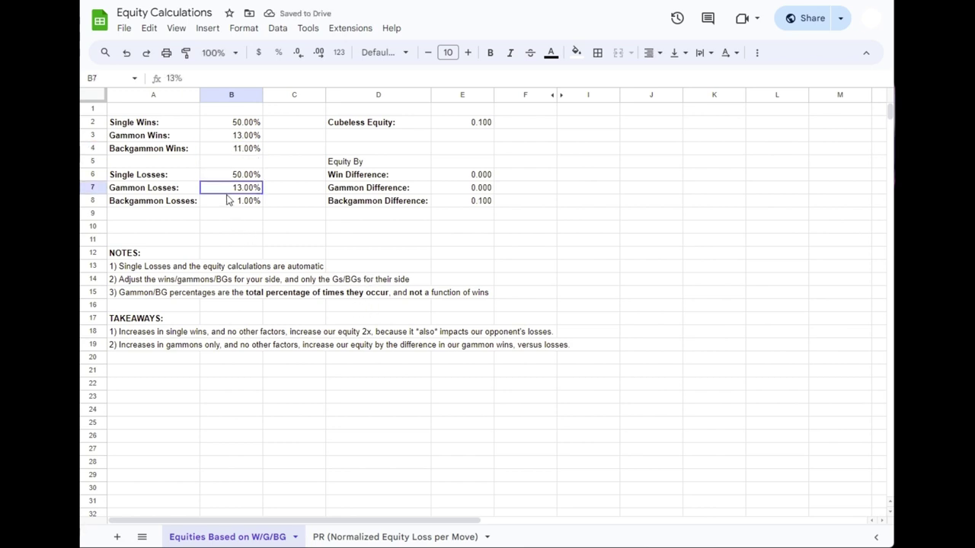
{"action": "left_click", "coordinate": [221, 139]}
{"action": "left_click", "coordinate": [221, 150]}
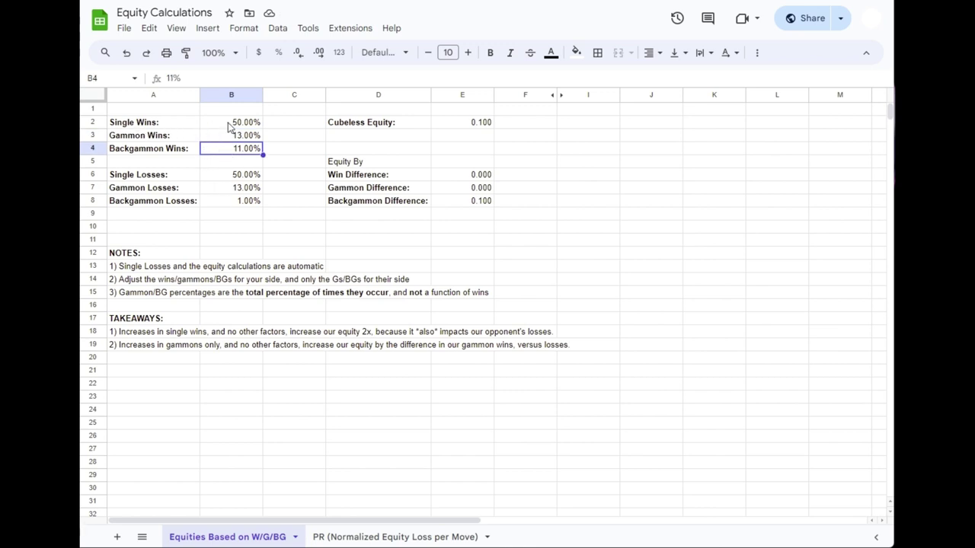
{"action": "left_click", "coordinate": [483, 204]}
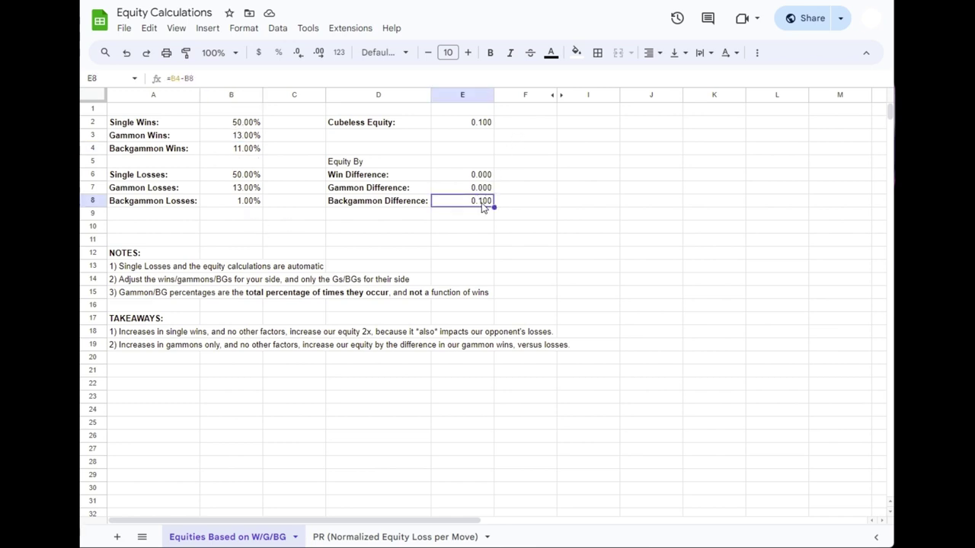
{"action": "left_click", "coordinate": [220, 137]}
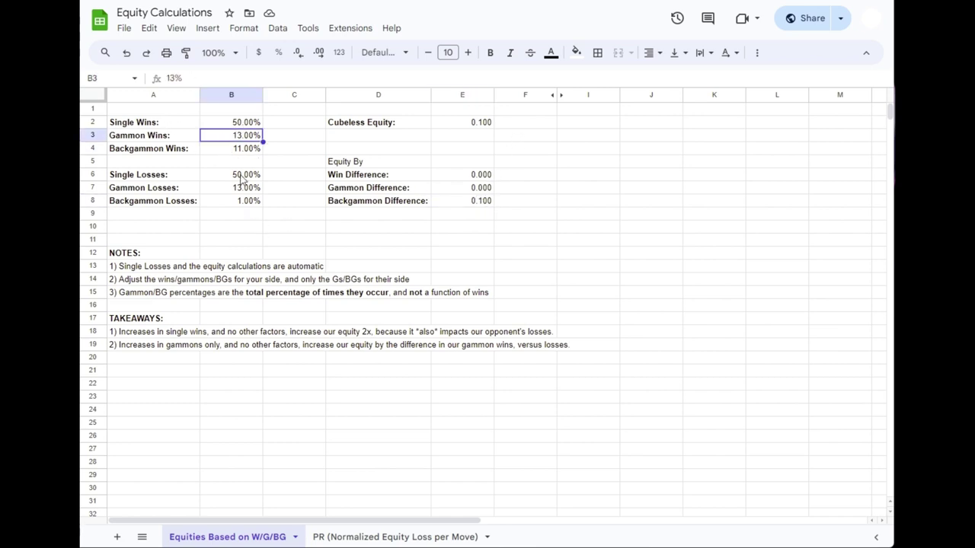
{"action": "left_click", "coordinate": [226, 152]}
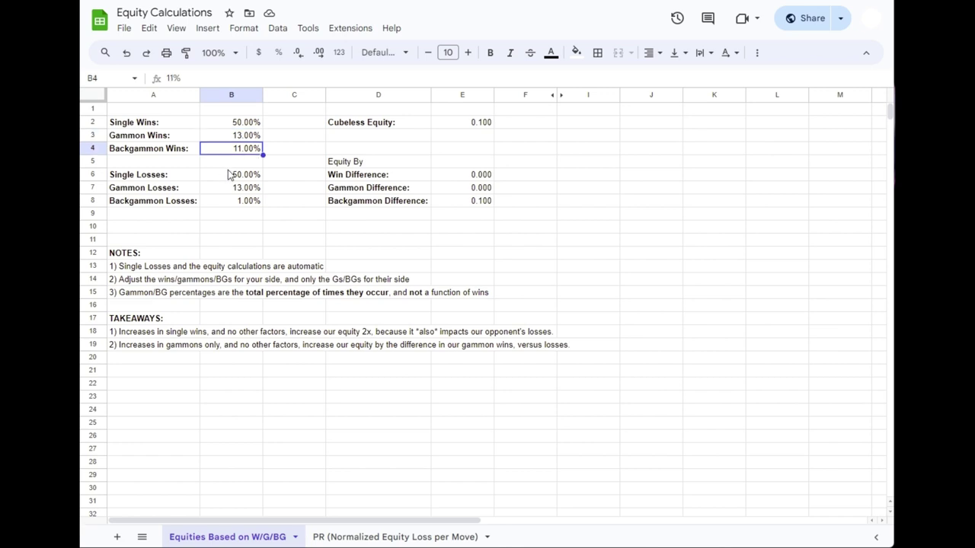
Set the Backgammon Wins percentage in B4 to 1%
{"action": "left_click", "coordinate": [232, 128]}
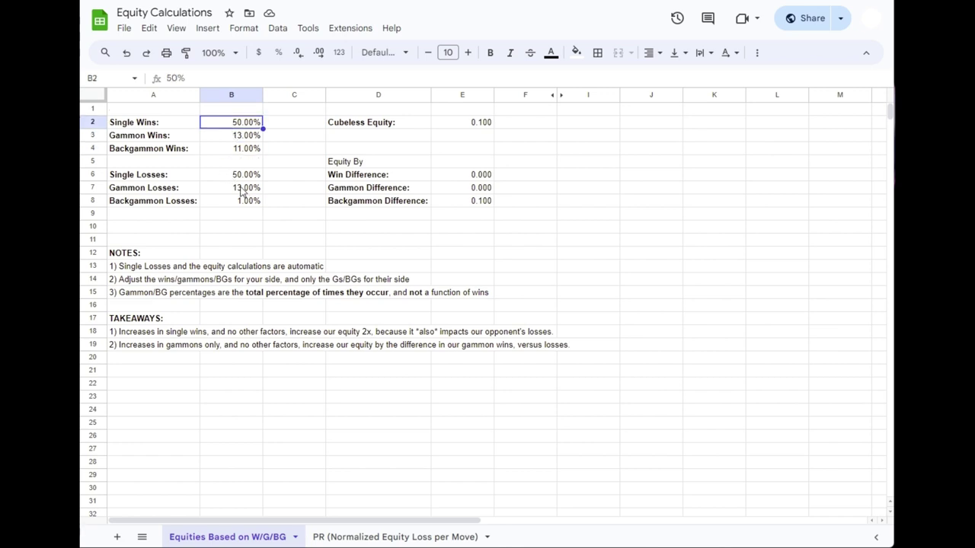
{"action": "left_click", "coordinate": [237, 152]}
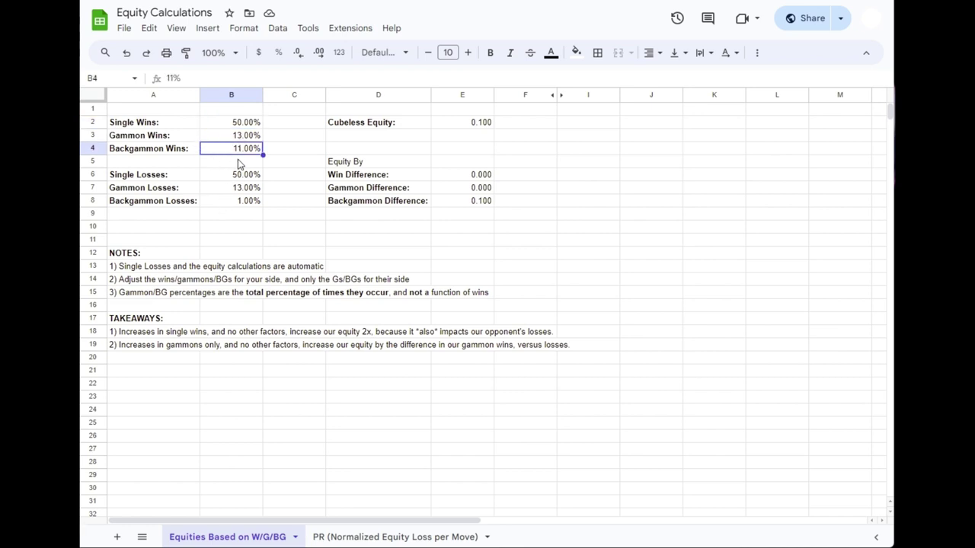
{"action": "type", "text": "1"}
{"action": "key", "text": "Return"}
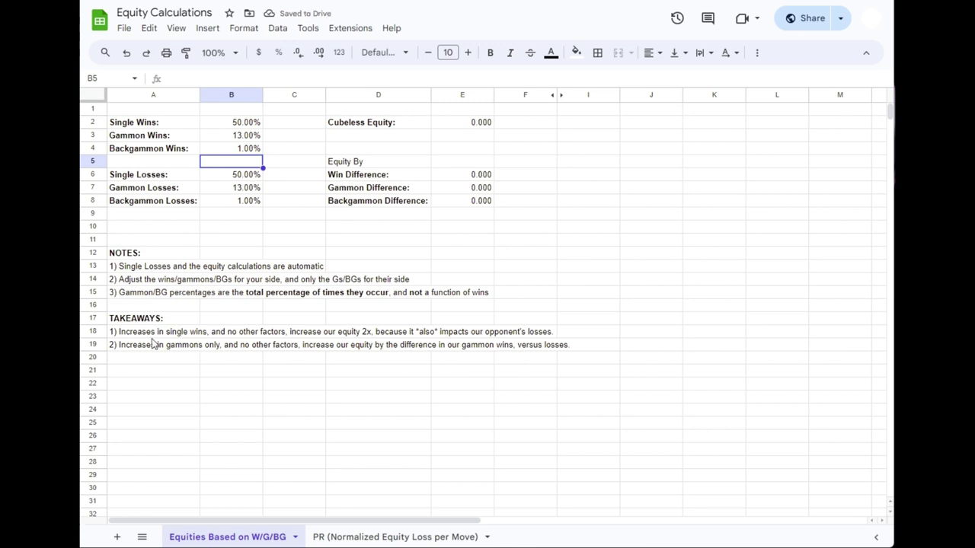
Extend the second takeaway in A19 by inserting "or backgammons" after "Increases in gammons"
{"action": "left_click", "coordinate": [153, 345]}
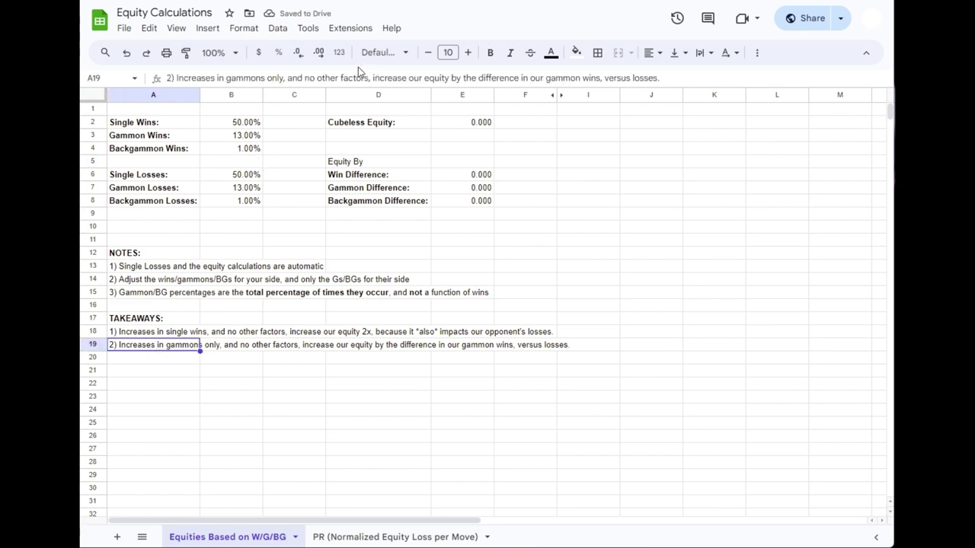
{"action": "left_click", "coordinate": [268, 77]}
{"action": "type", "text": "or backgammons"}
{"action": "key", "text": "Return"}
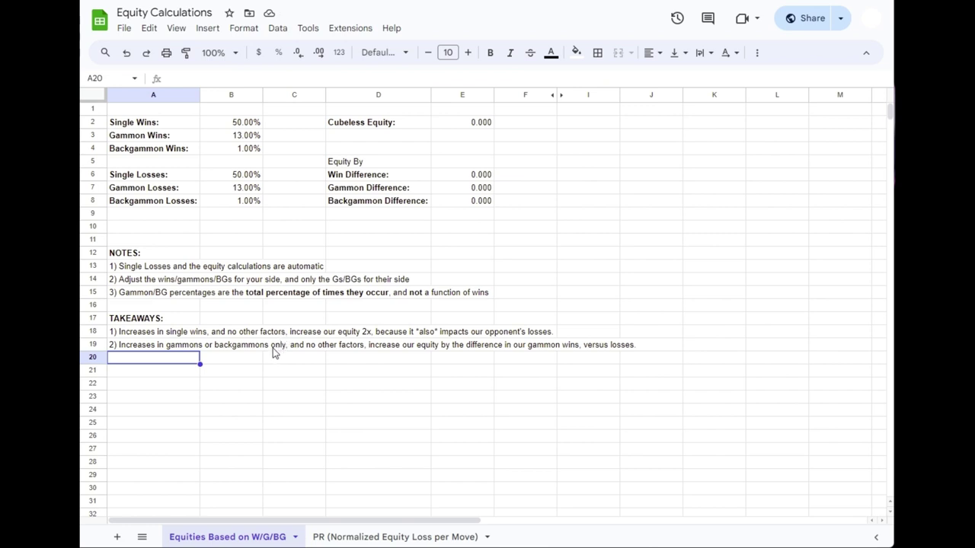
Set the Gammon Wins percentage in B3 to 23%
{"action": "left_click", "coordinate": [142, 127]}
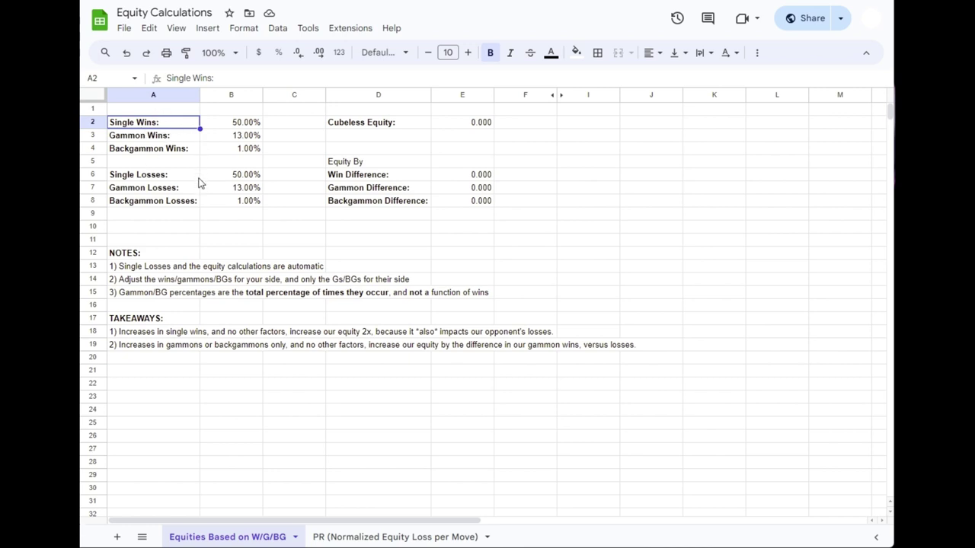
{"action": "left_click", "coordinate": [235, 122]}
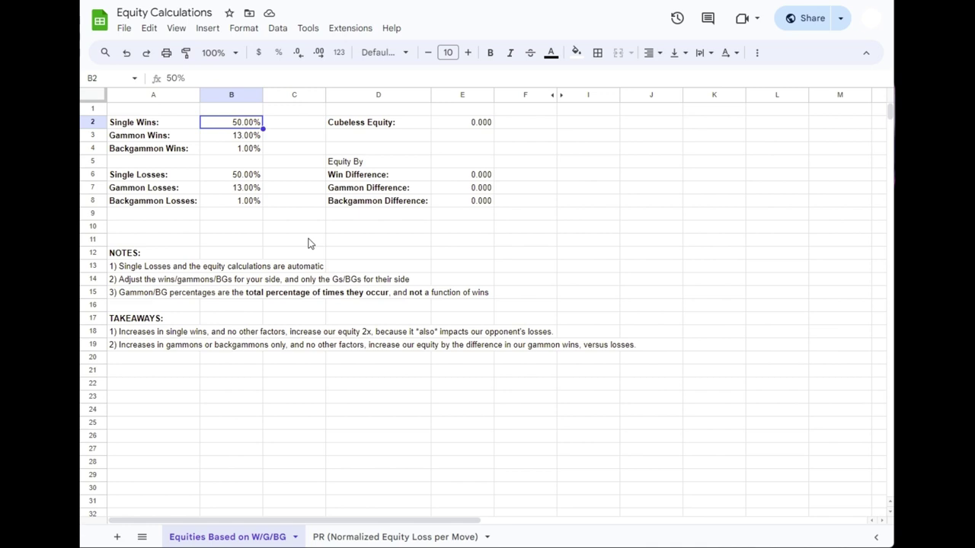
{"action": "left_click", "coordinate": [225, 138]}
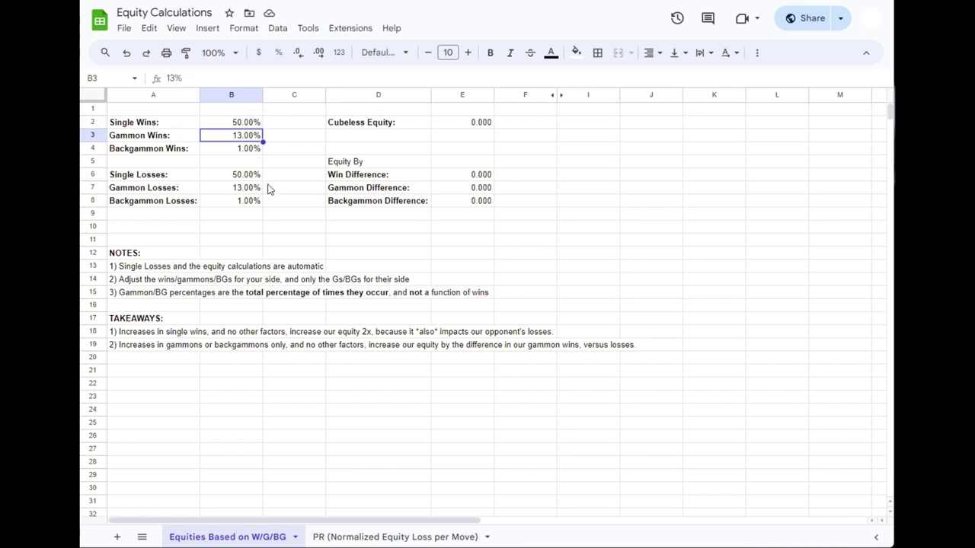
{"action": "type", "text": "23"}
{"action": "key", "text": "Return"}
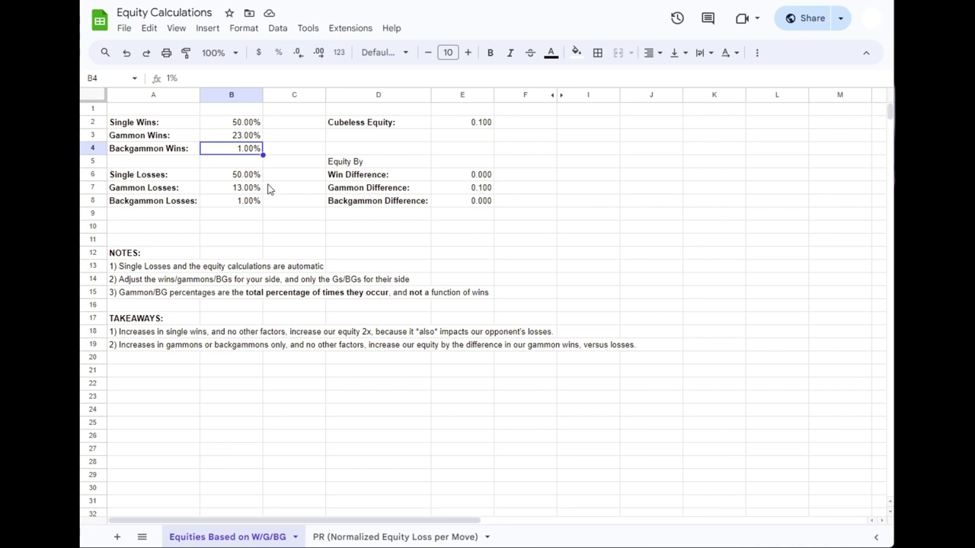
Compare the single and gammon percentages for both sides, and set the Single Wins percentage in B2 to 40%
{"action": "key", "text": "Up"}
{"action": "key", "text": "Up"}
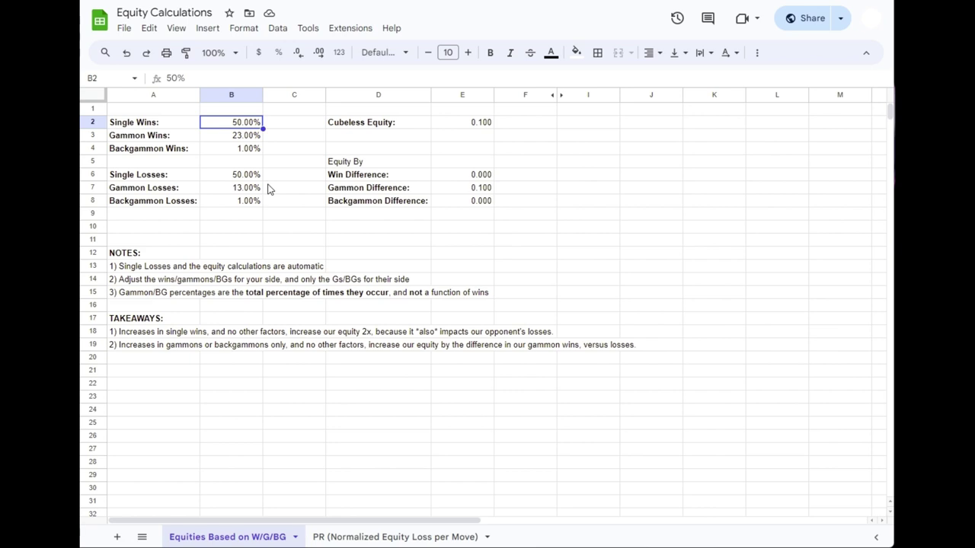
{"action": "key", "text": "Down"}
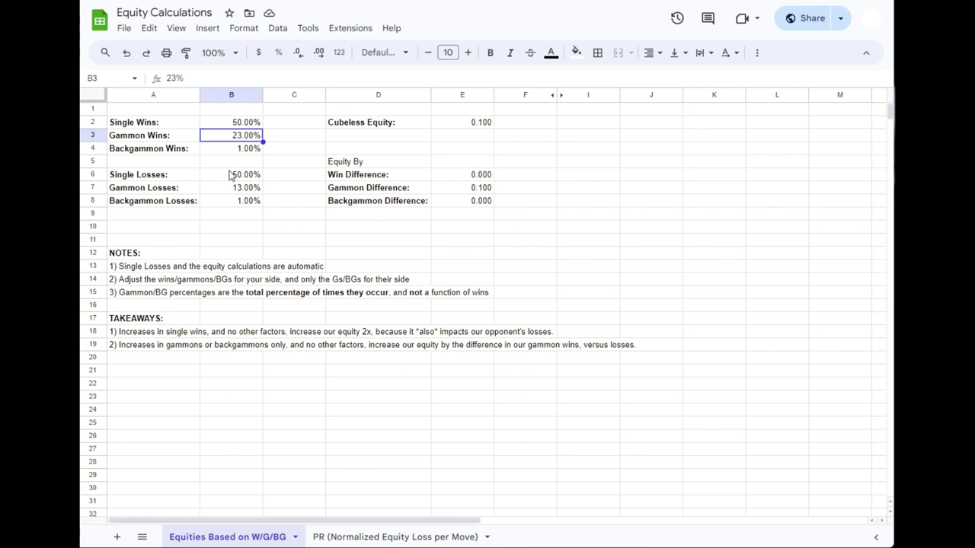
{"action": "left_click", "coordinate": [236, 191]}
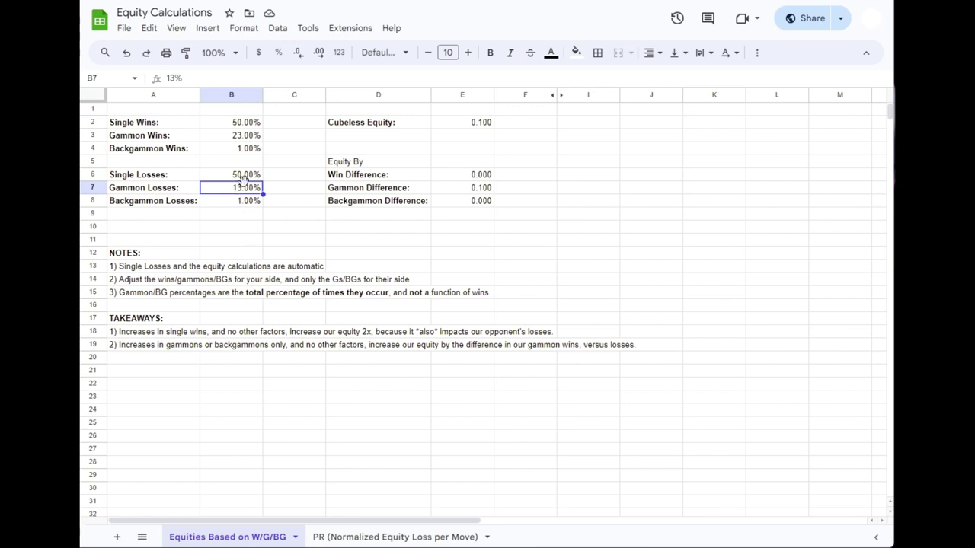
{"action": "left_click", "coordinate": [243, 175]}
{"action": "left_click", "coordinate": [243, 123]}
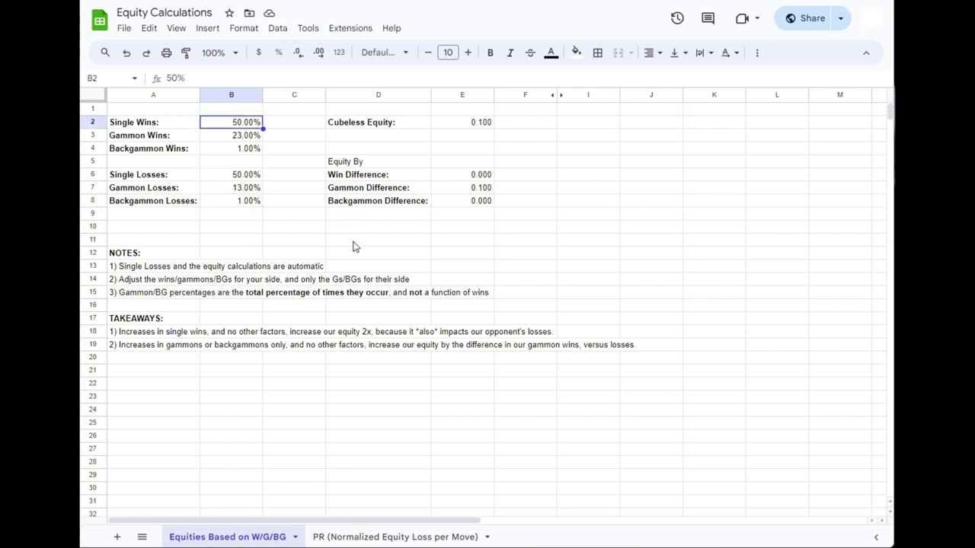
{"action": "type", "text": "40"}
{"action": "key", "text": "Return"}
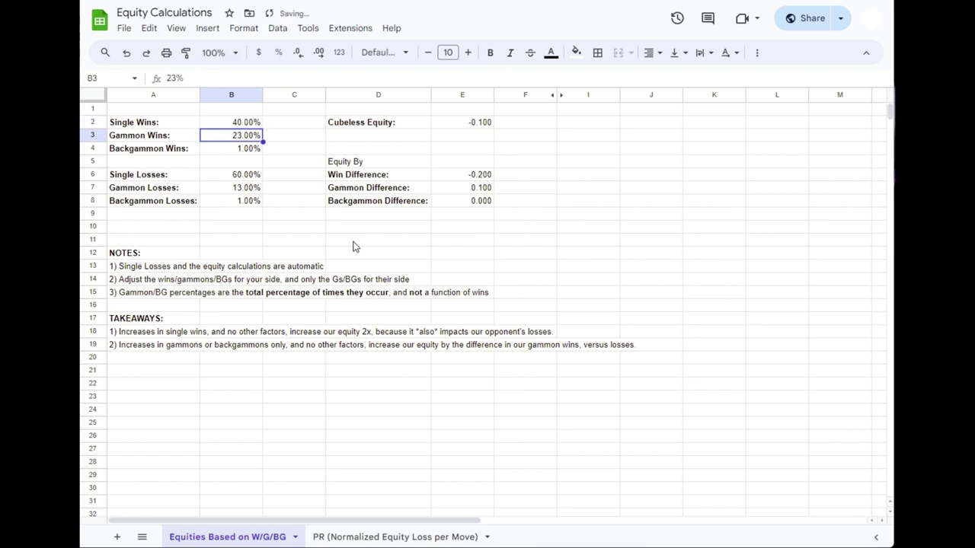
Check the Cubeless Equity and Win Difference results, and set the Single Wins percentage in B2 to 45%
{"action": "left_click", "coordinate": [387, 124]}
{"action": "left_click_drag", "start_coordinate": [440, 119], "coordinate": [457, 125]}
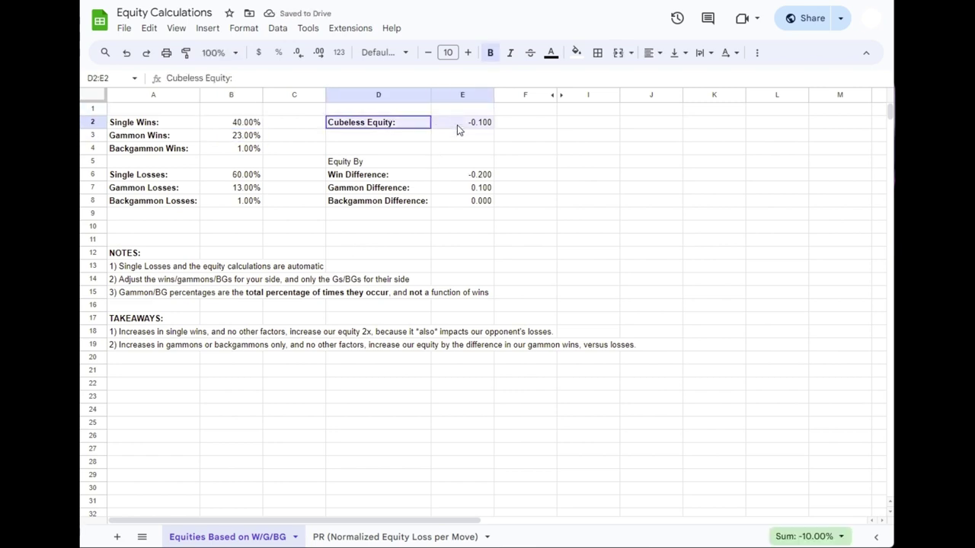
{"action": "left_click", "coordinate": [441, 175]}
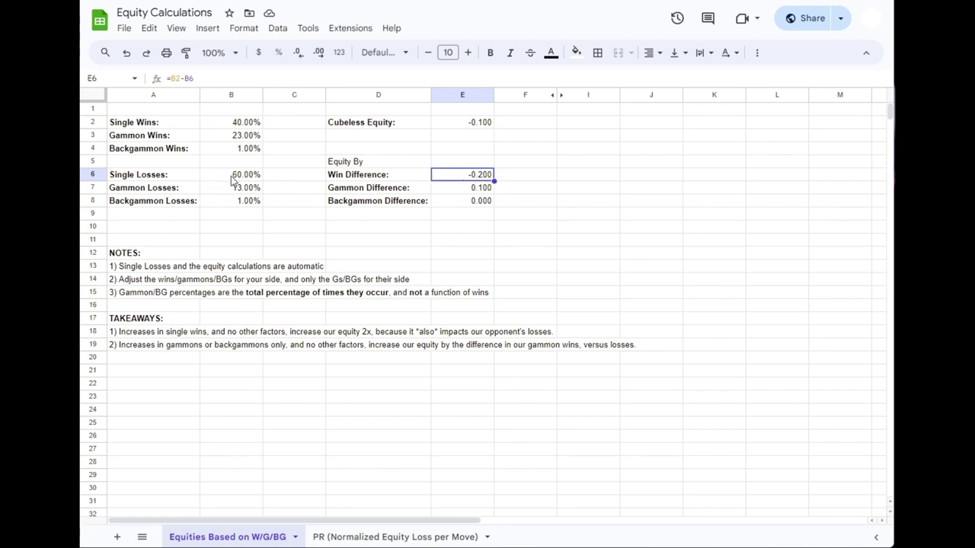
{"action": "left_click", "coordinate": [244, 122]}
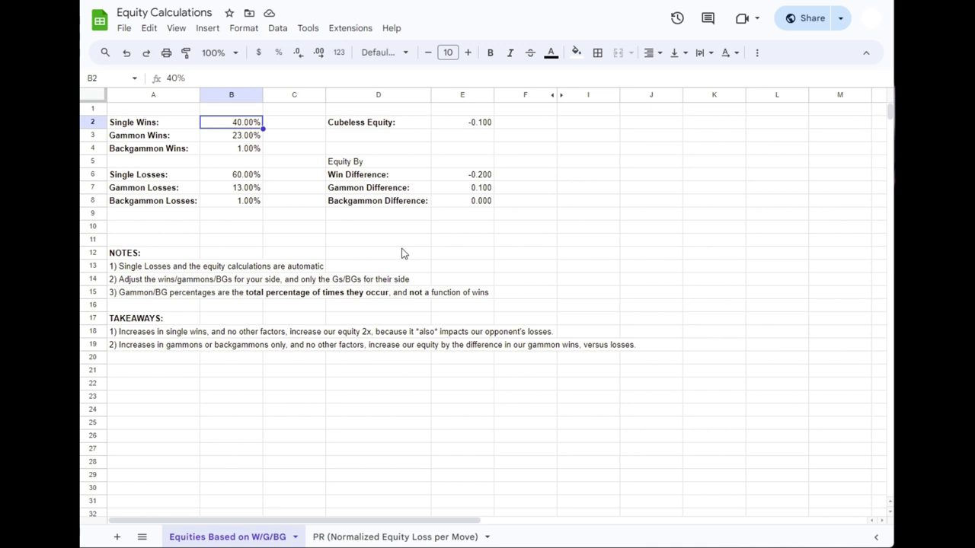
{"action": "type", "text": "45"}
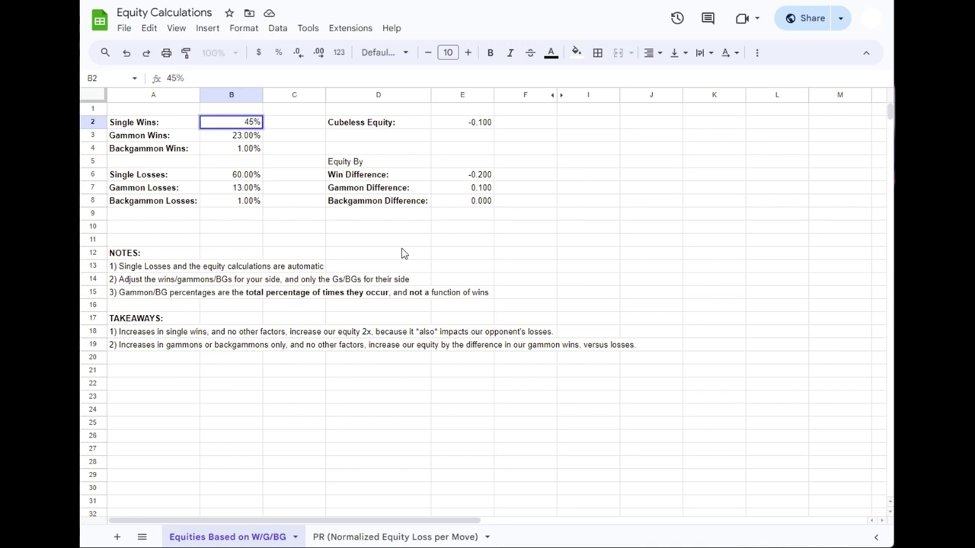
{"action": "key", "text": "Return"}
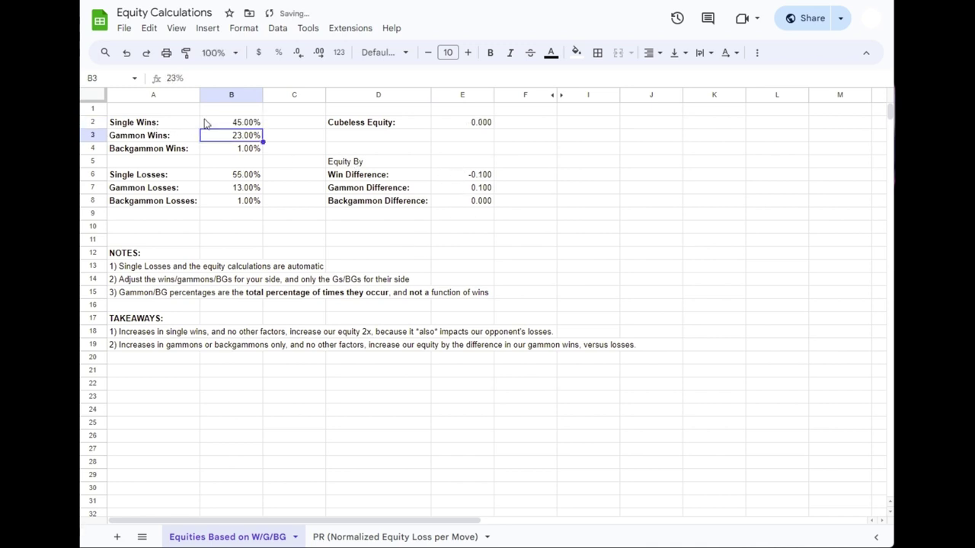
Compare the Win Difference and Gammon Difference values, and check the Cubeless Equity formula in E2
{"action": "left_click", "coordinate": [226, 126]}
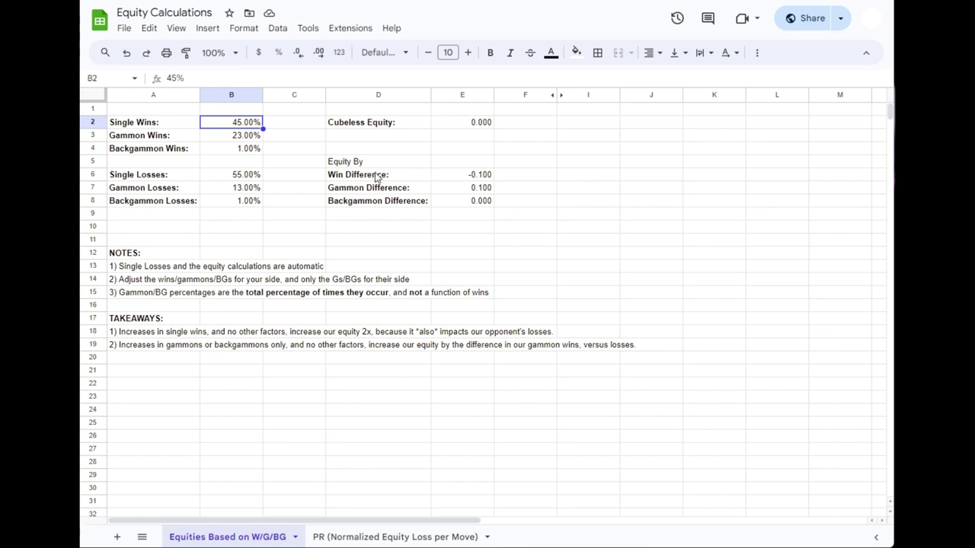
{"action": "left_click_drag", "start_coordinate": [374, 178], "coordinate": [468, 190]}
{"action": "left_click", "coordinate": [408, 193]}
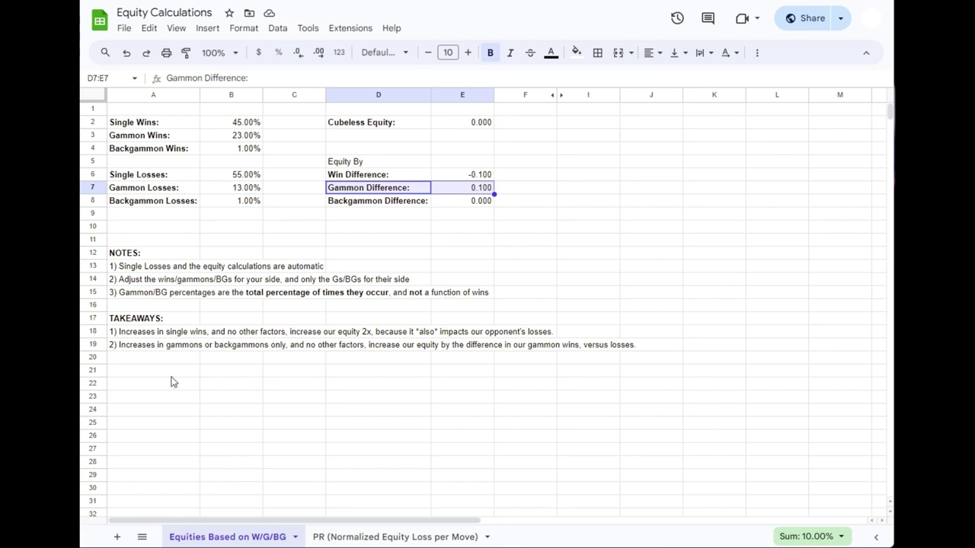
{"action": "left_click", "coordinate": [467, 123]}
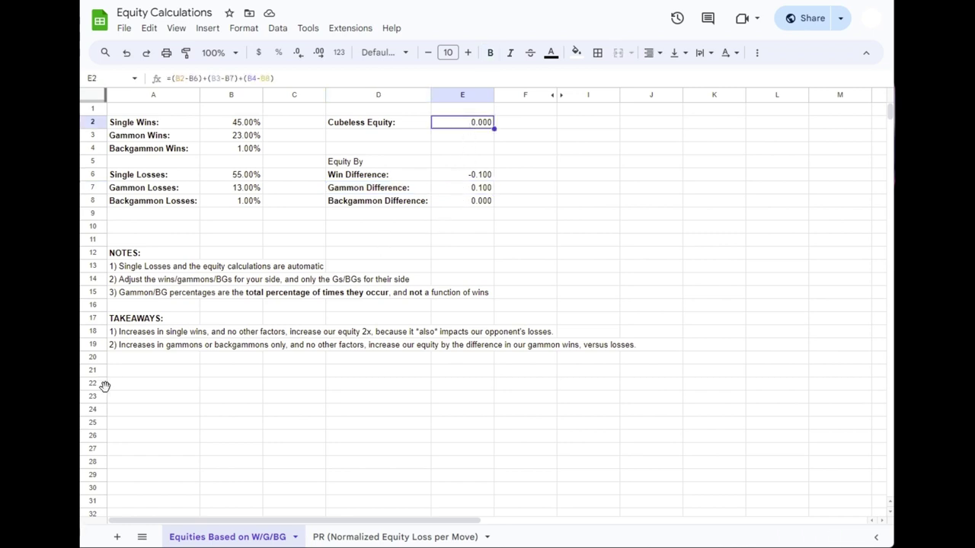
Enter in A20: "3) For every 1% extra gammons, we need to make sure we're not losing at least 0.5% single wins, to increase our equity"
{"action": "left_click", "coordinate": [121, 360]}
{"action": "type", "text": "3) For"}
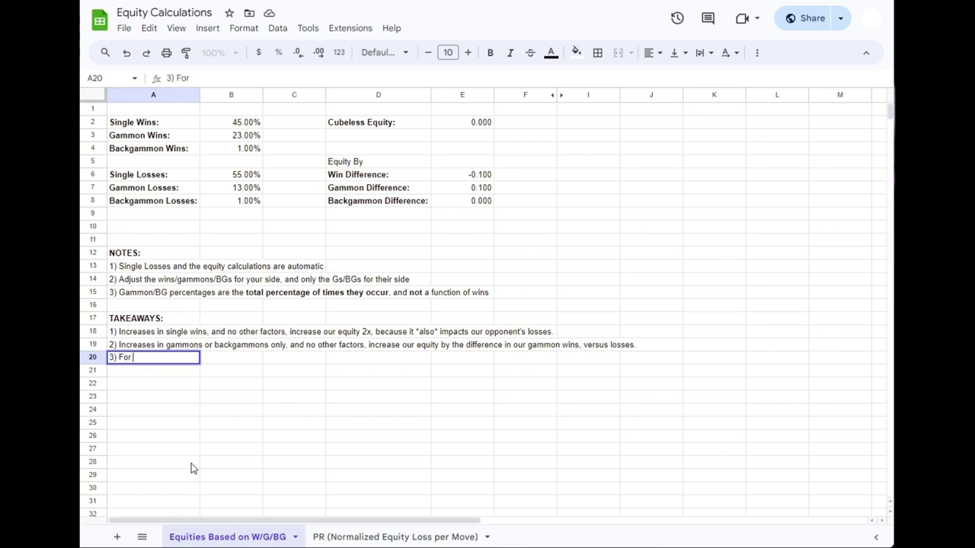
{"action": "type", "text": " every 1% extra gam"}
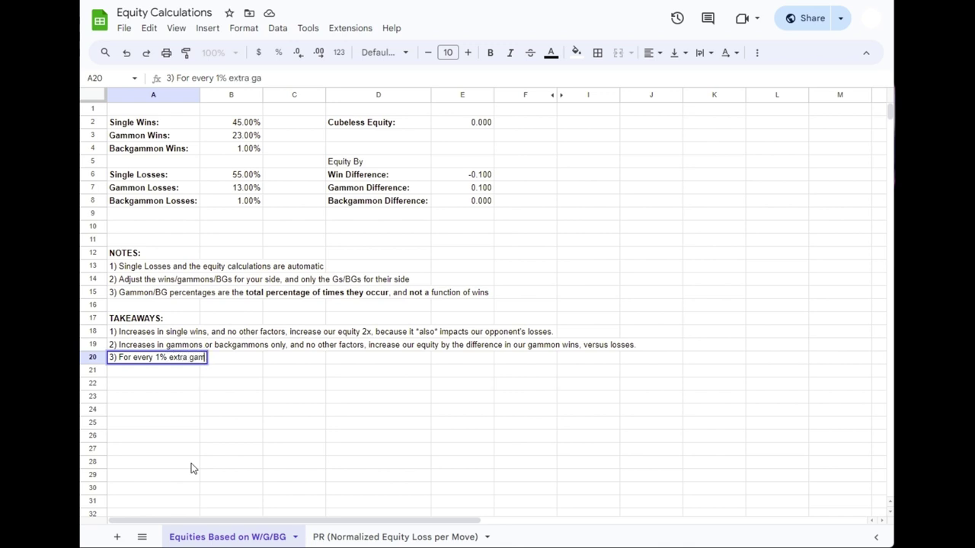
{"action": "type", "text": "mons"}
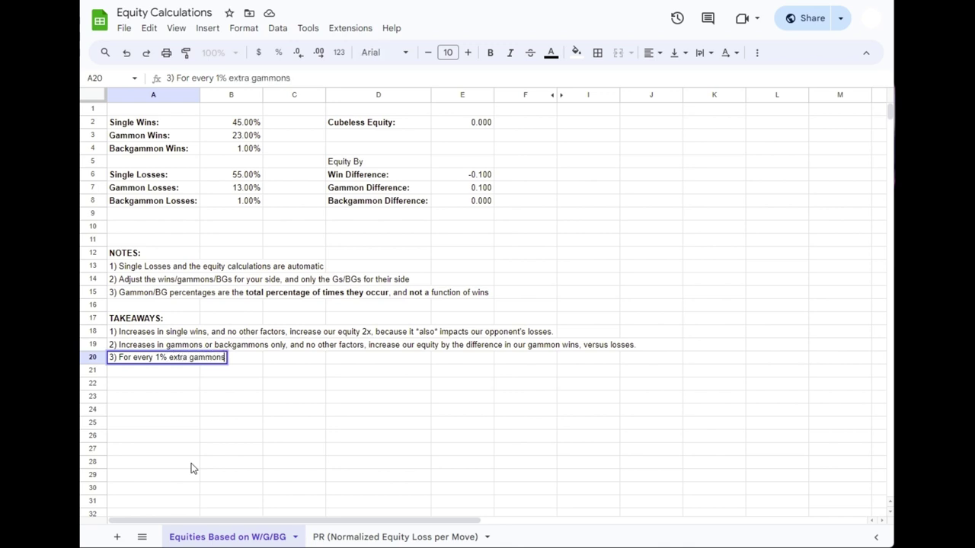
{"action": "type", "text": ", we ne"}
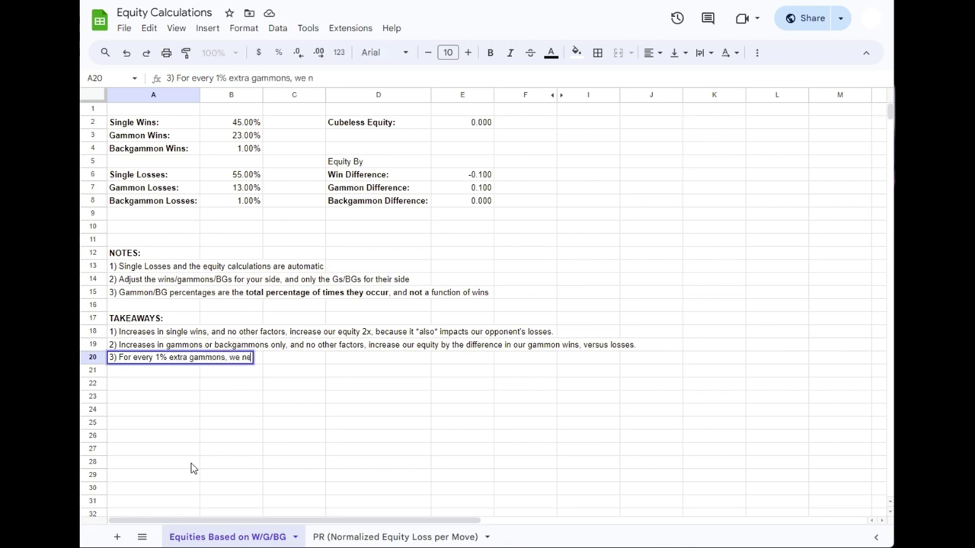
{"action": "type", "text": "ed to make sure"}
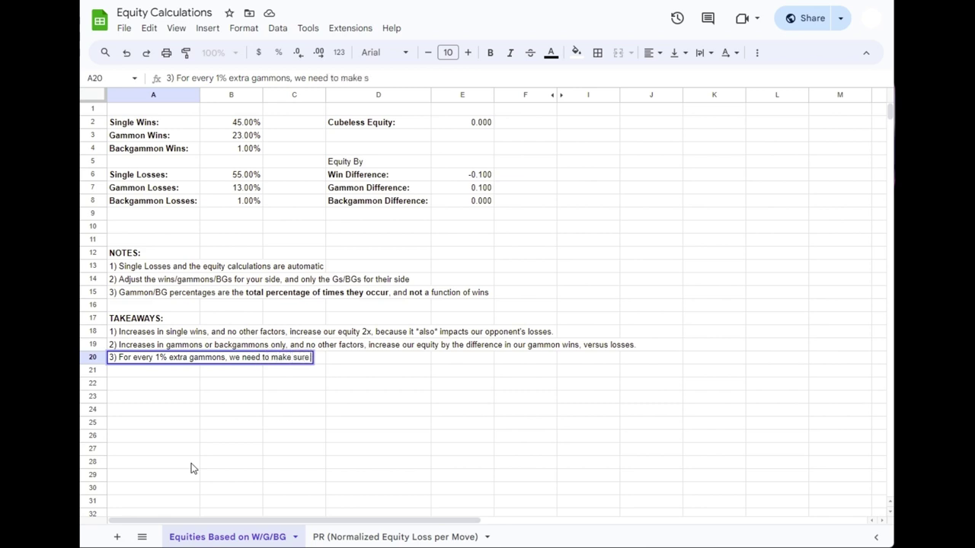
{"action": "type", "text": " we're not losing at le"}
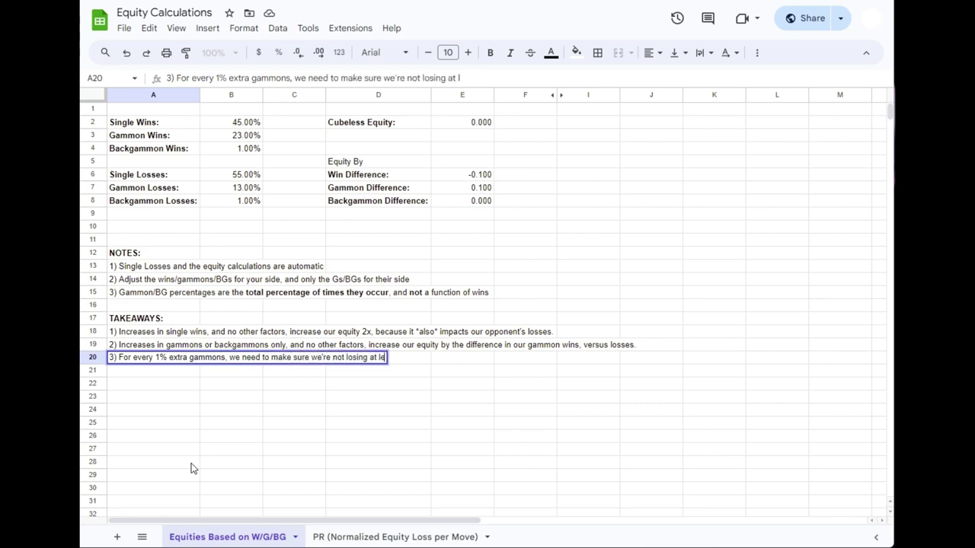
{"action": "type", "text": "ast 0.5%"}
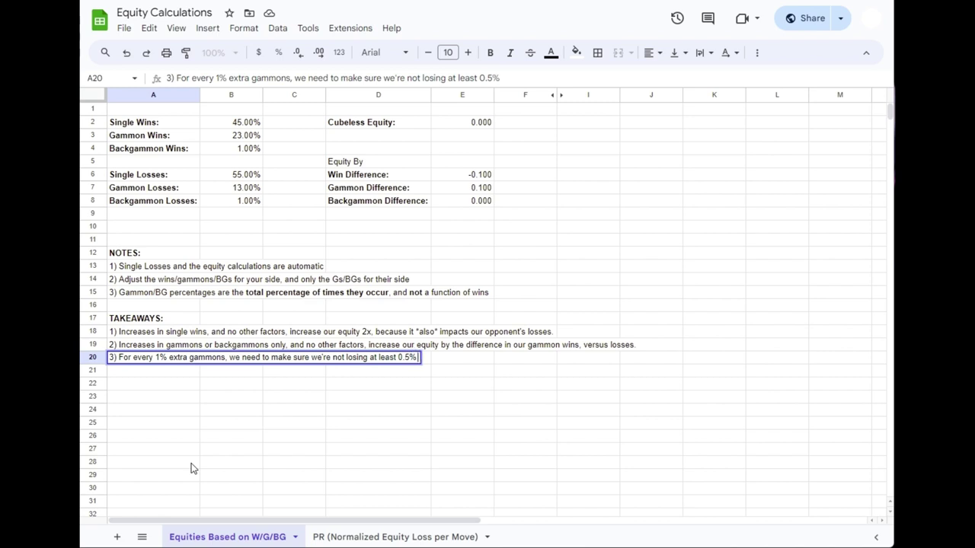
{"action": "type", "text": " single wins,"}
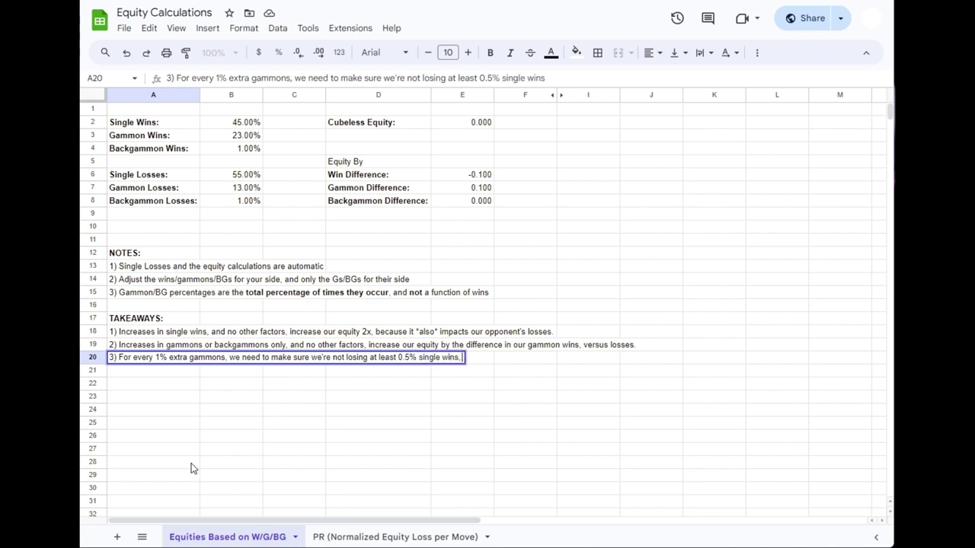
{"action": "type", "text": " to increase"}
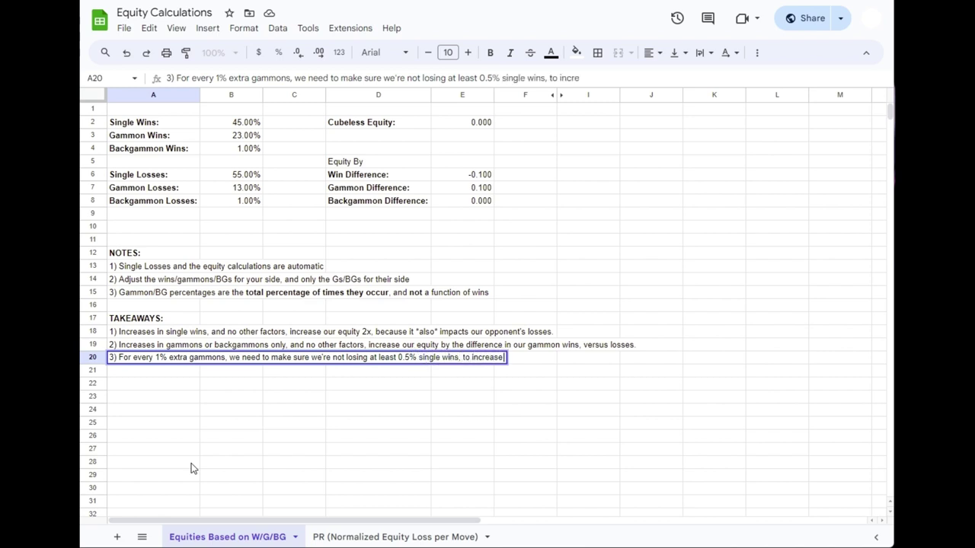
{"action": "type", "text": " our eduity"}
{"action": "key", "text": "Return"}
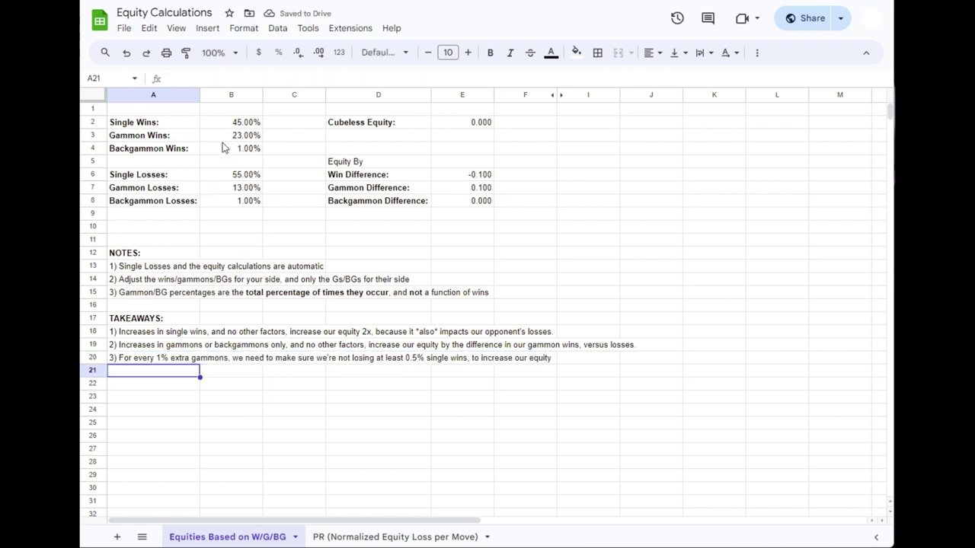
Review the third takeaway in A20 and switch to the analysed game in eXtreme Gammon
{"action": "left_click", "coordinate": [141, 127]}
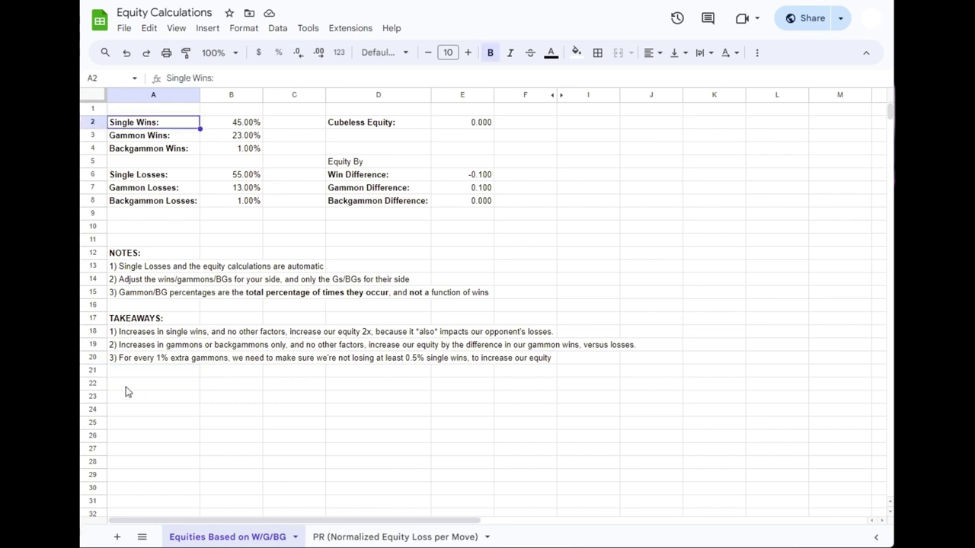
{"action": "left_click", "coordinate": [120, 359]}
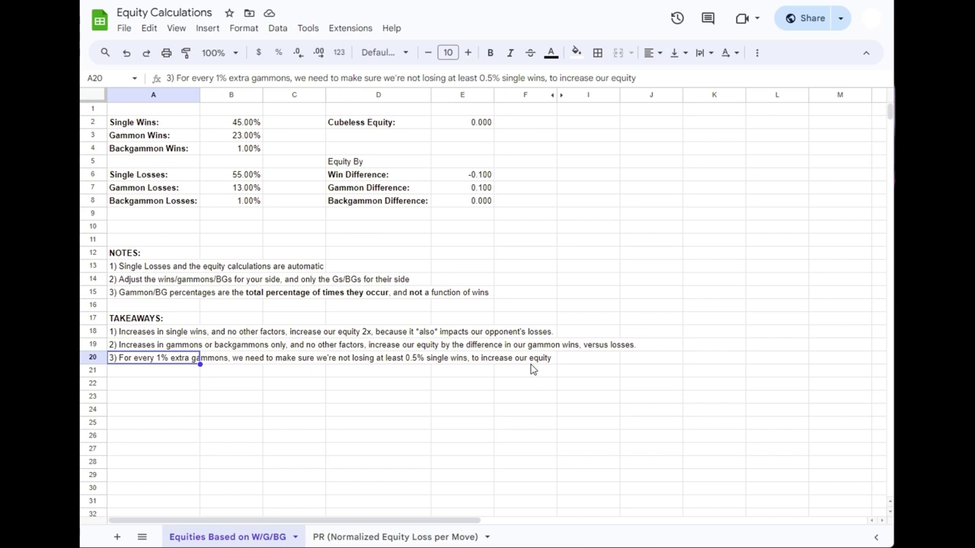
{"action": "key", "text": "alt+Tab"}
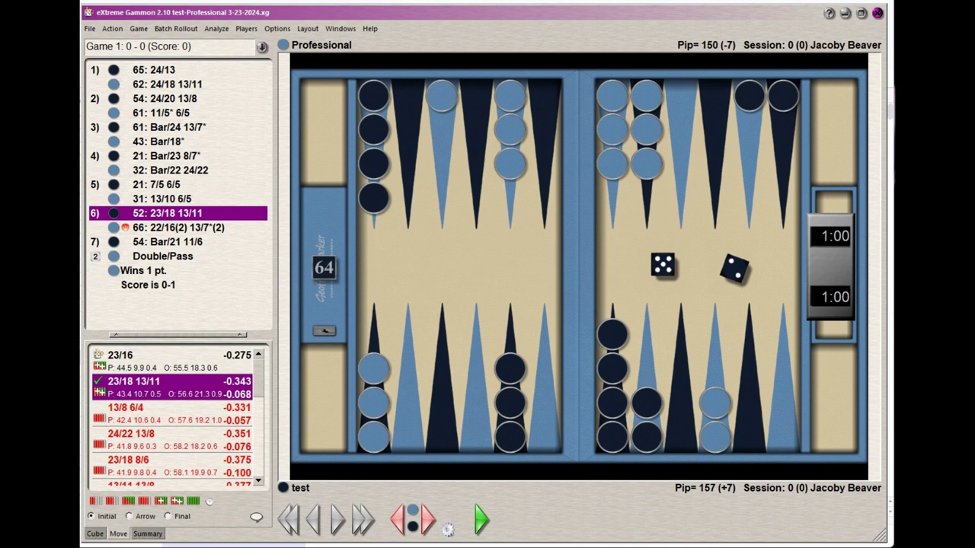
Show candidate moves as arrows, inspect the winning chances of 23/18 13/11, and select the 23/16 move
{"action": "left_click", "coordinate": [129, 517]}
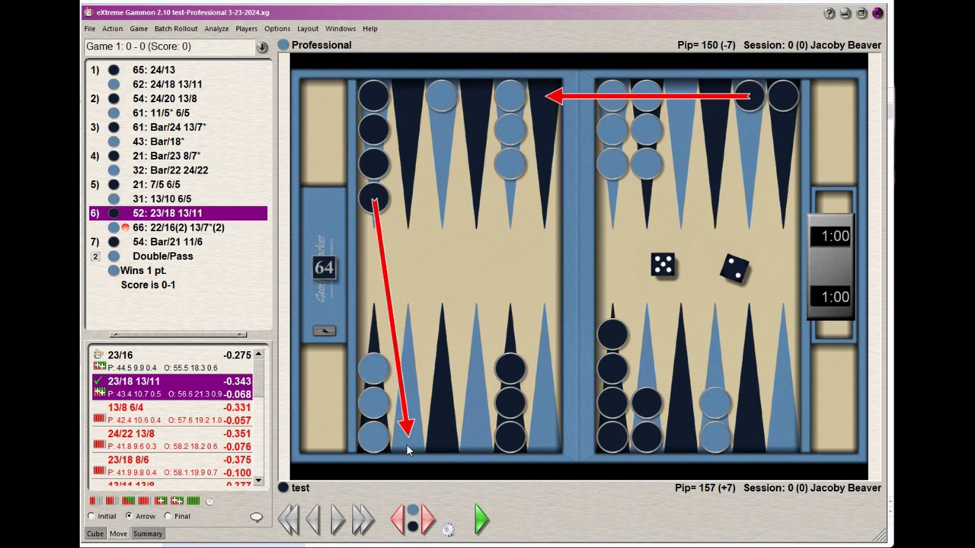
{"action": "mouse_move", "coordinate": [115, 397]}
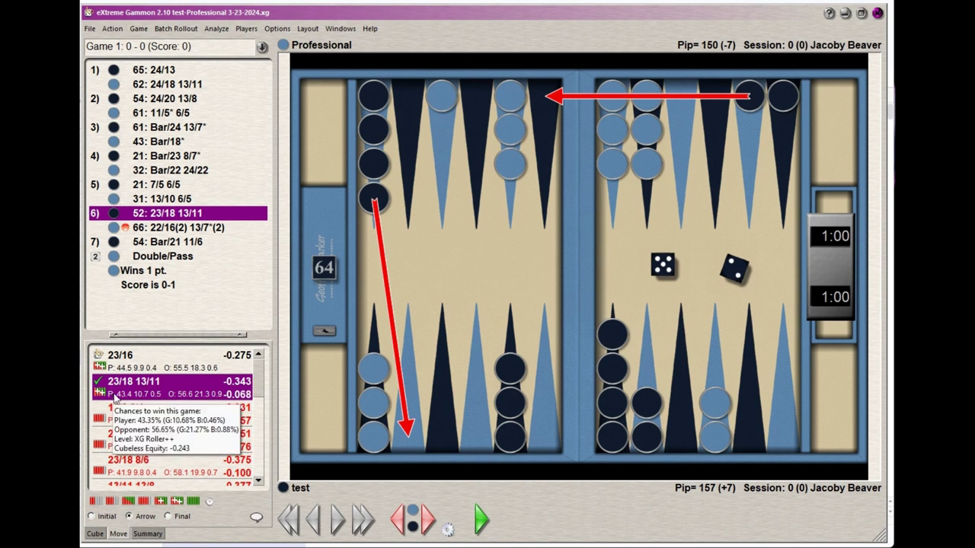
{"action": "left_click", "coordinate": [150, 362]}
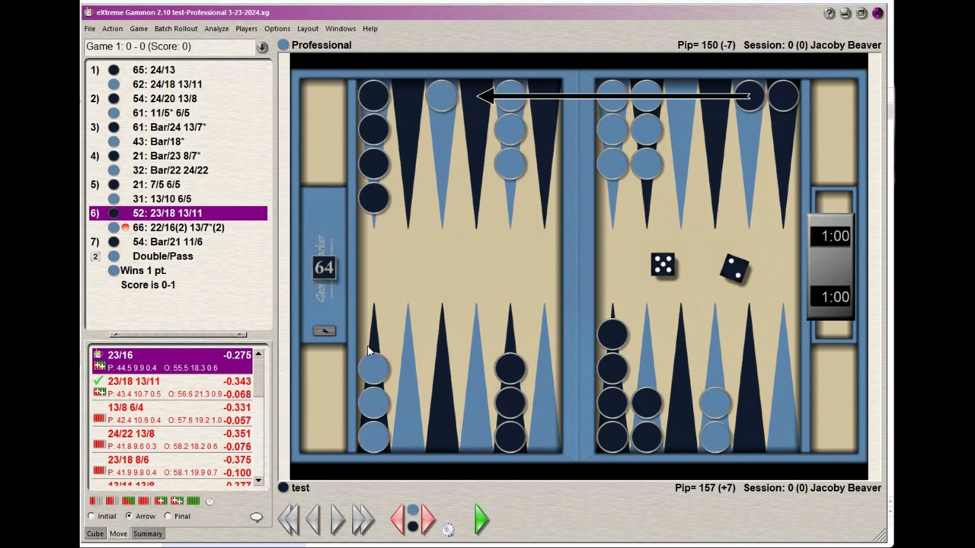
In the Equity Calculations spreadsheet, enter the 23/16 move's Single Wins 44.5%, Gammon Wins 9.9% and Backgammon Wins 0.4% in B2:B4
{"action": "key", "text": "alt+Tab"}
{"action": "left_click", "coordinate": [236, 123]}
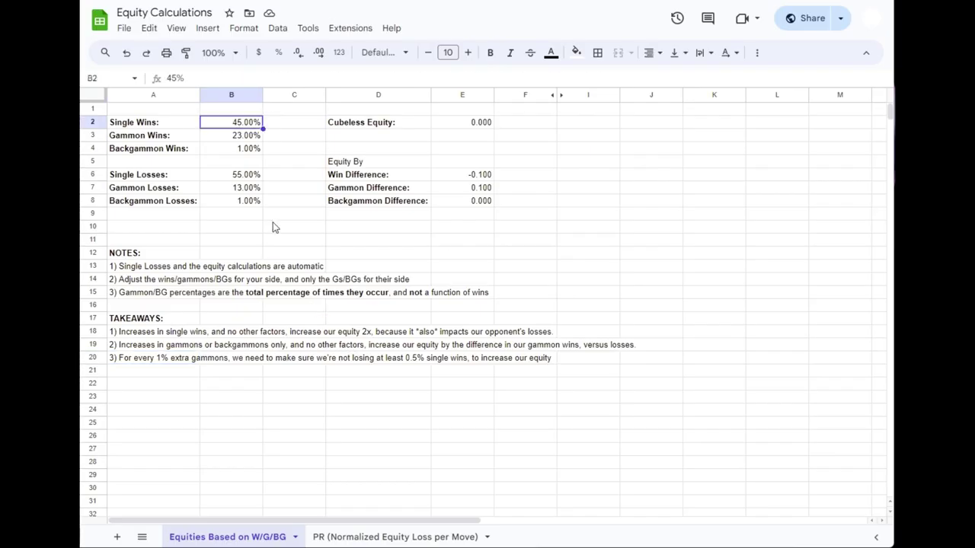
{"action": "type", "text": "44.3"}
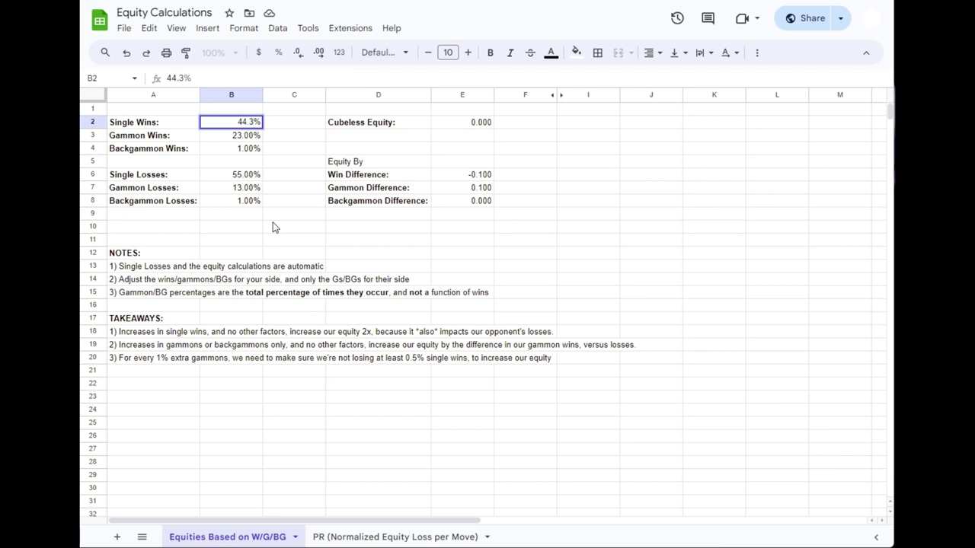
{"action": "key", "text": "BackSpace"}
{"action": "type", "text": "5"}
{"action": "key", "text": "Return"}
{"action": "key", "text": "alt+Tab"}
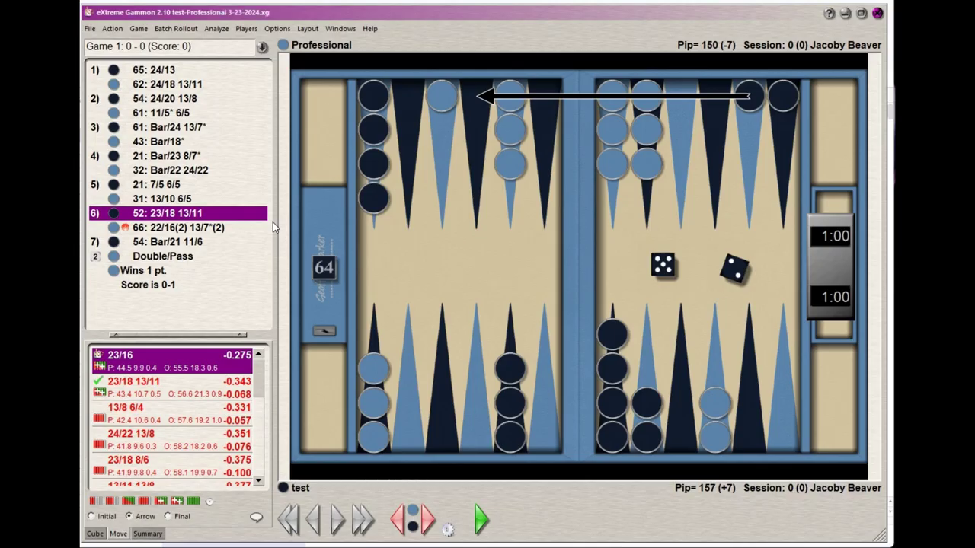
{"action": "key", "text": "alt+Tab"}
{"action": "type", "text": "9.9"}
{"action": "key", "text": "Return"}
{"action": "type", "text": "0.4"}
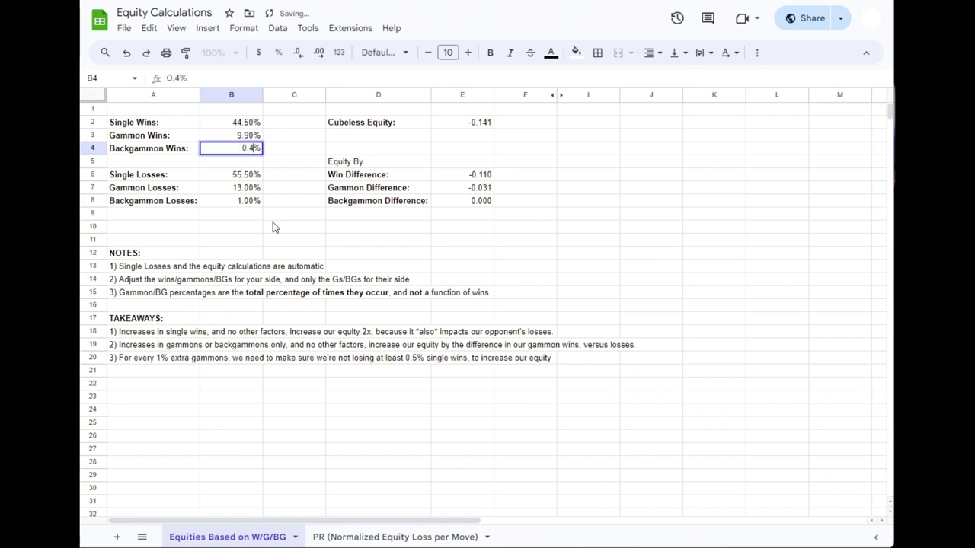
{"action": "key", "text": "Return"}
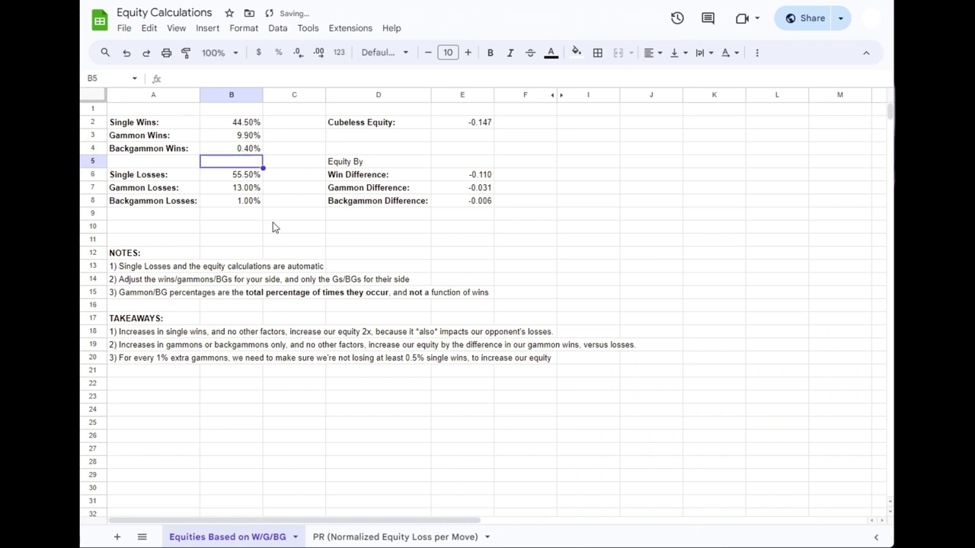
Enter the opponent's percentages for the 23/16 move: Gammon Losses 18.3% in B7 and Backgammon Losses 0.6% in B8
{"action": "key", "text": "alt+Tab"}
{"action": "mouse_move", "coordinate": [134, 375]}
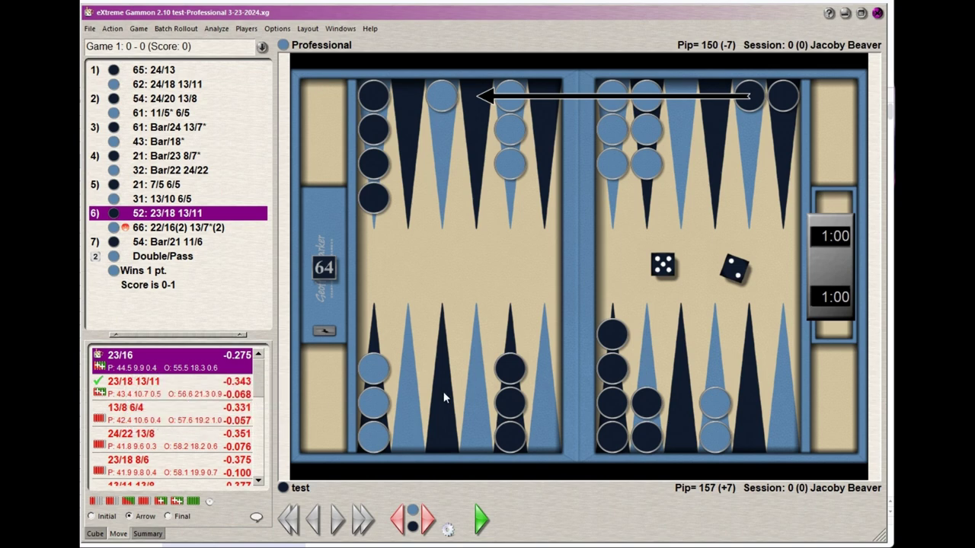
{"action": "key", "text": "alt+Tab"}
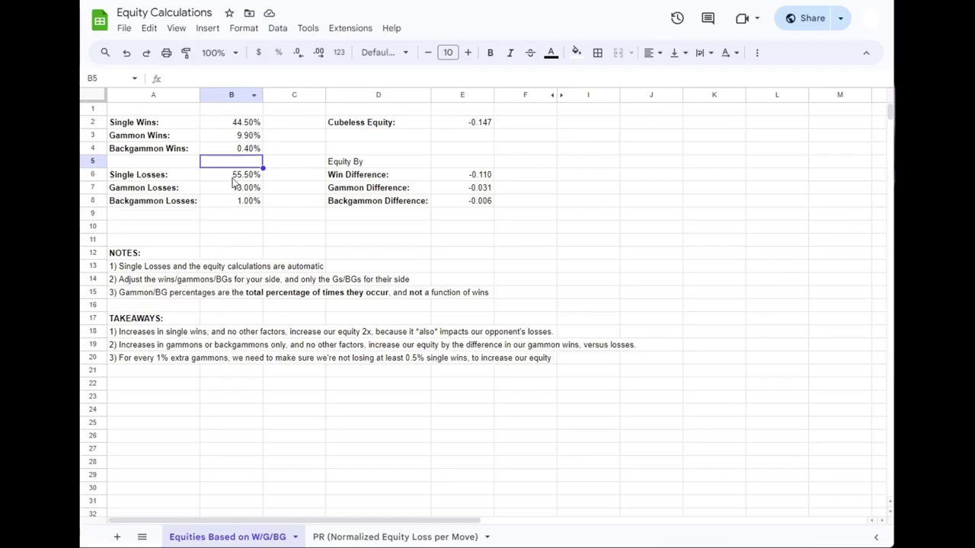
{"action": "left_click", "coordinate": [231, 190]}
{"action": "key", "text": "alt+Tab"}
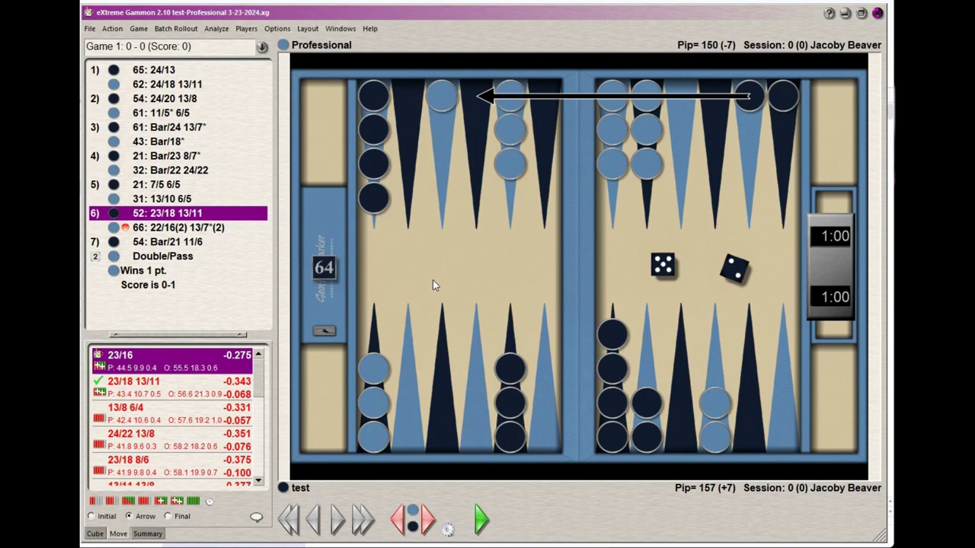
{"action": "key", "text": "alt+Tab"}
{"action": "type", "text": "18"}
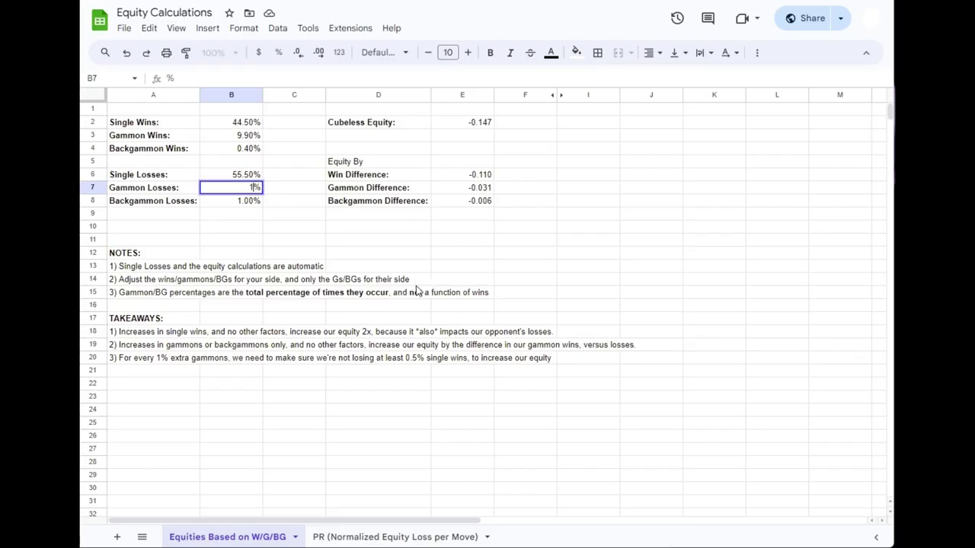
{"action": "type", "text": ".3"}
{"action": "key", "text": "Return"}
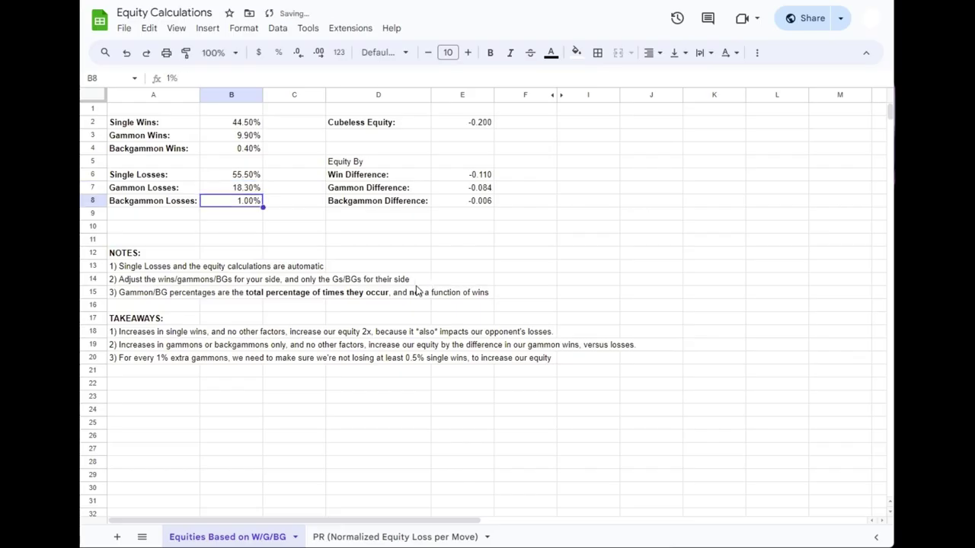
{"action": "type", "text": "0.6"}
{"action": "key", "text": "Return"}
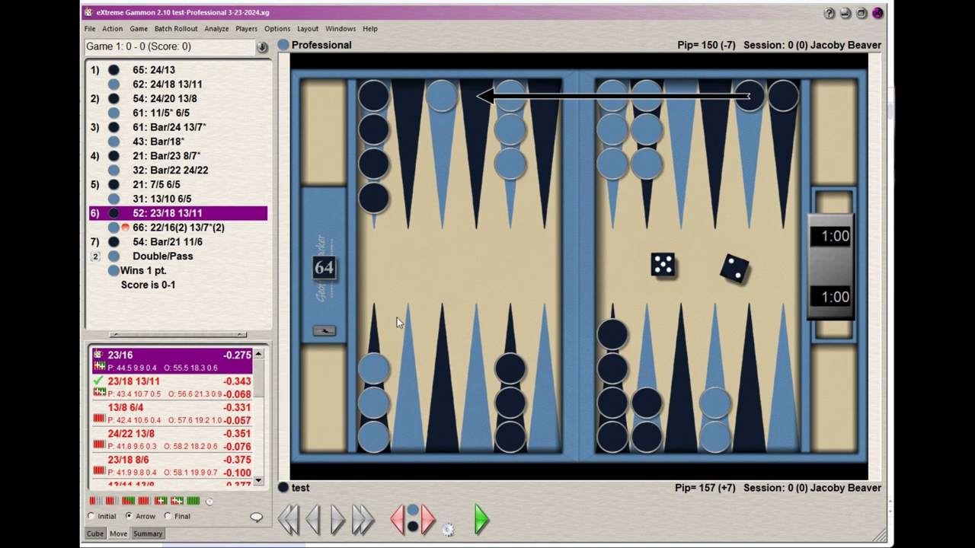
Select the 23/18 13/11 move in eXtreme Gammon and set Single Wins in the spreadsheet's B2 to 43.4%
{"action": "left_click", "coordinate": [217, 394]}
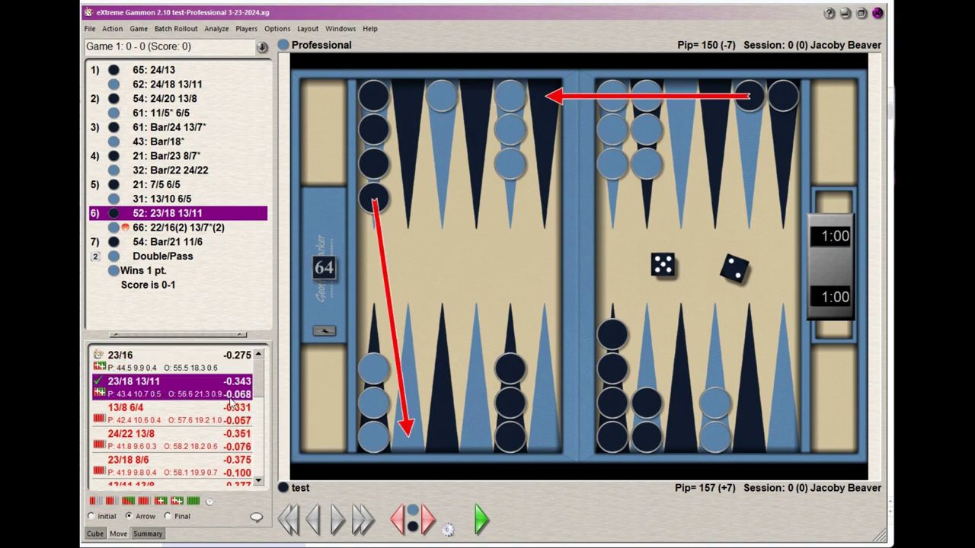
{"action": "key", "text": "alt+Tab"}
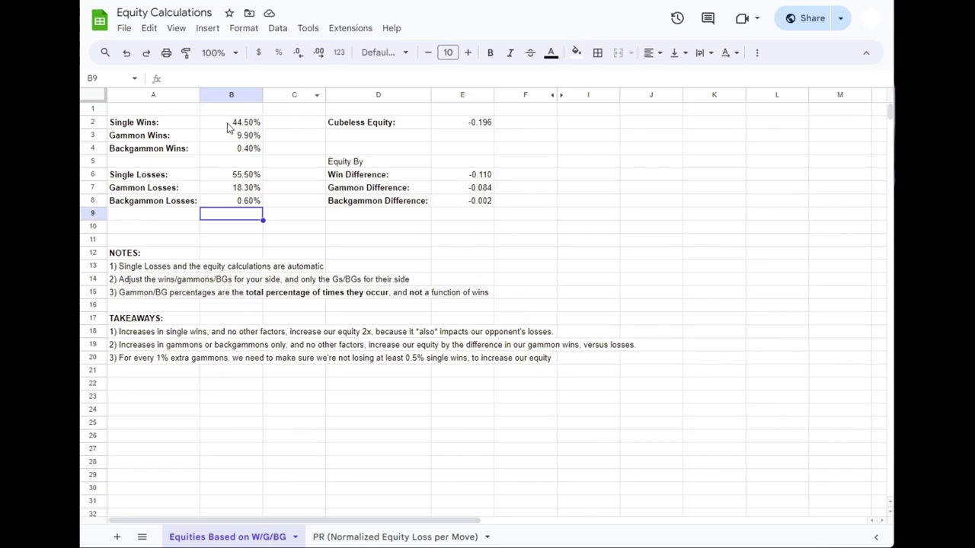
{"action": "left_click", "coordinate": [229, 124]}
{"action": "type", "text": "43.4"}
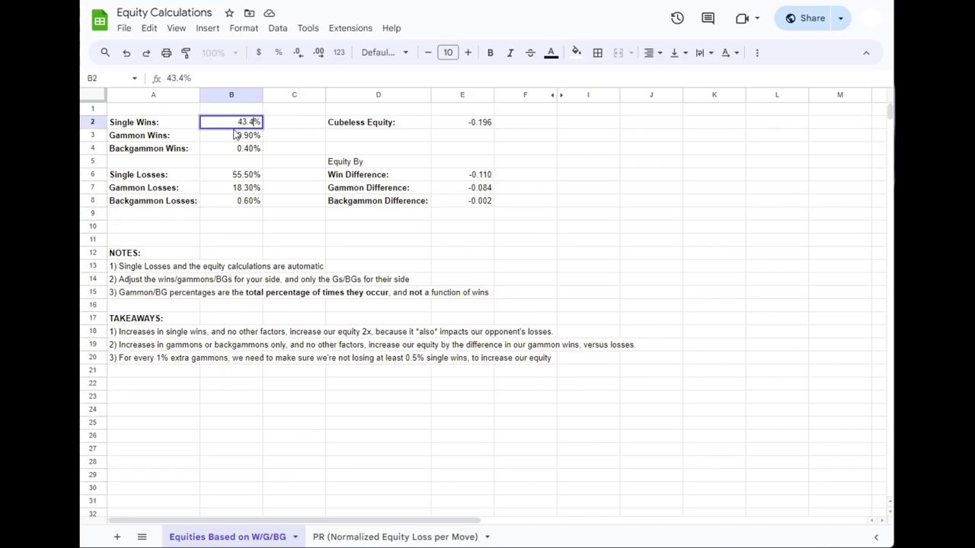
{"action": "key", "text": "alt+Tab"}
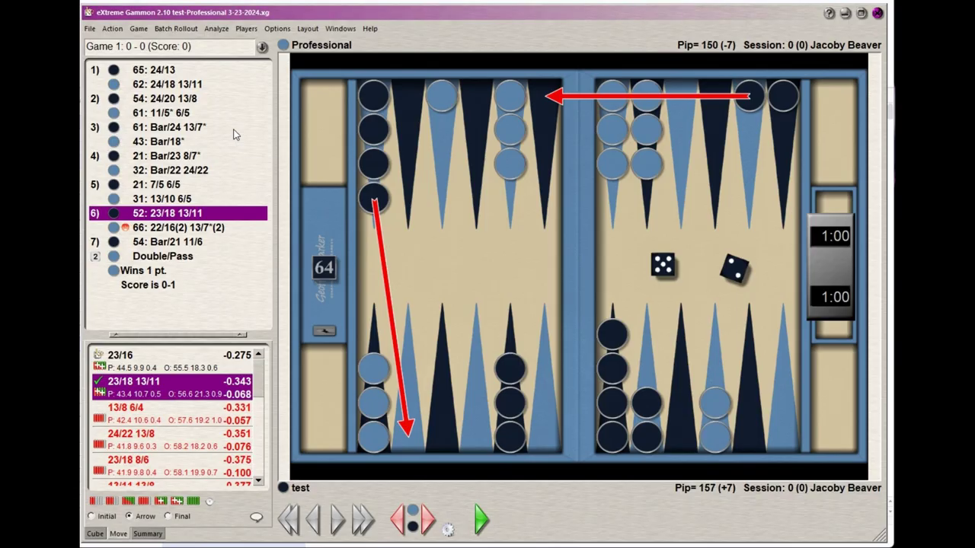
{"action": "key", "text": "alt+Tab"}
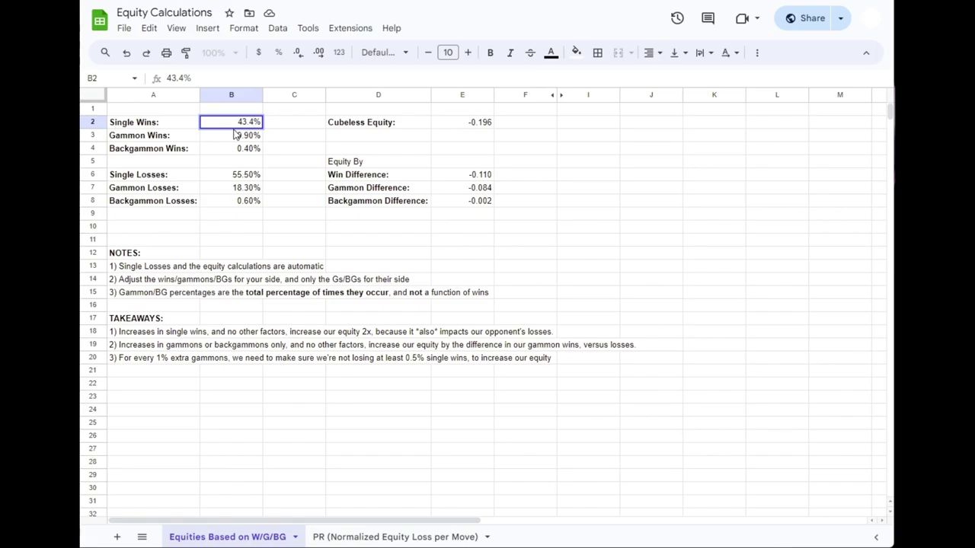
{"action": "key", "text": "Return"}
Copy the 23/18 13/11 move's Gammon Wins 10.7% into B3 and Backgammon Wins 0.5% into B4
{"action": "key", "text": "alt+Tab"}
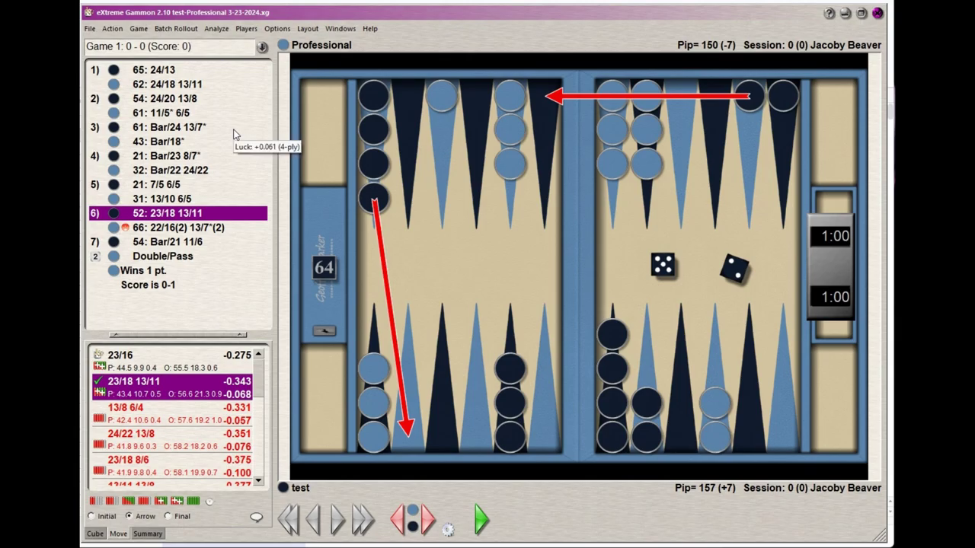
{"action": "key", "text": "alt+Tab"}
{"action": "type", "text": "10.7"}
{"action": "key", "text": "Return"}
{"action": "key", "text": "alt+Tab"}
{"action": "key", "text": "alt+Tab"}
{"action": "type", "text": "0.5"}
{"action": "key", "text": "Return"}
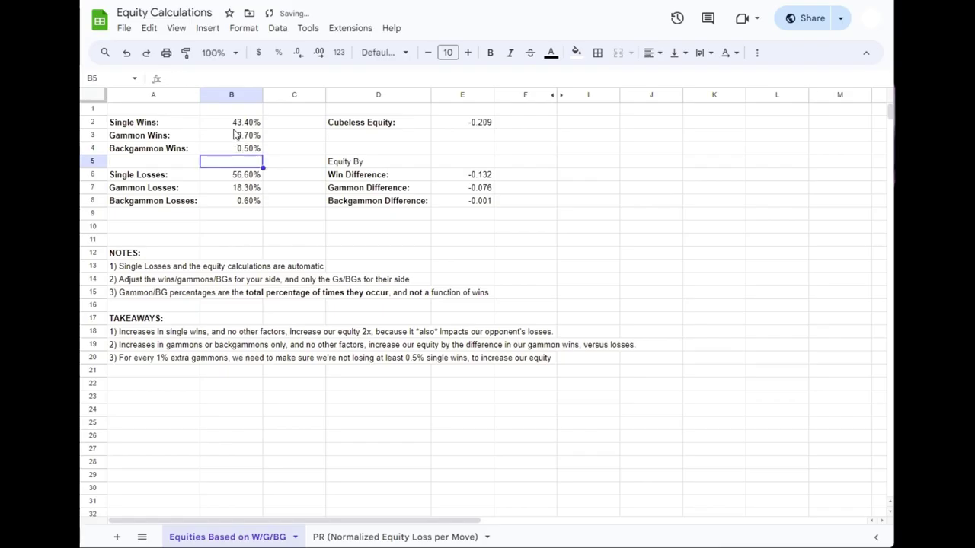
Copy the opponent's figures for 23/18 13/11 into the spreadsheet: Gammon Losses 21.3% in B7 and Backgammon Losses 0.9% in B8
{"action": "key", "text": "Down"}
{"action": "key", "text": "alt+Tab"}
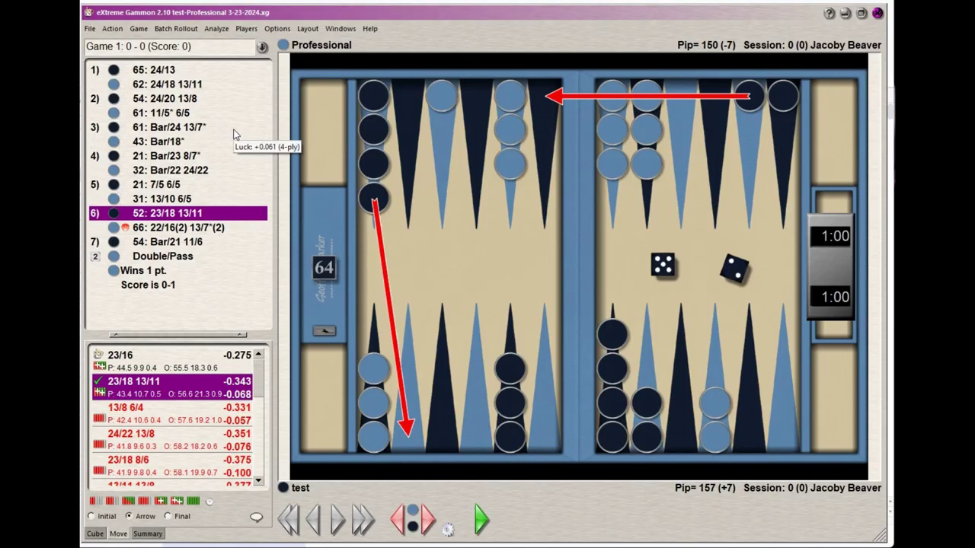
{"action": "key", "text": "alt+Tab"}
{"action": "key", "text": "Down"}
{"action": "type", "text": "21.3"}
{"action": "key", "text": "Return"}
{"action": "key", "text": "alt+Tab"}
{"action": "key", "text": "alt+Tab"}
{"action": "type", "text": "0.9"}
{"action": "key", "text": "Return"}
Check the Cubeless Equity result in D2:E2 and compare it with the analysis in eXtreme Gammon
{"action": "key", "text": "Up"}
{"action": "left_click", "coordinate": [462, 114]}
{"action": "left_click", "coordinate": [463, 121]}
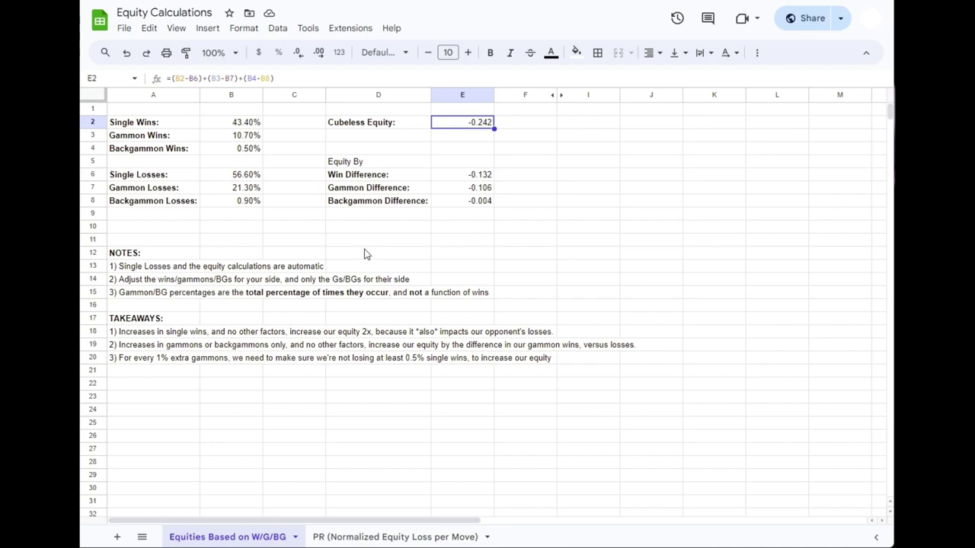
{"action": "key", "text": "alt+Tab"}
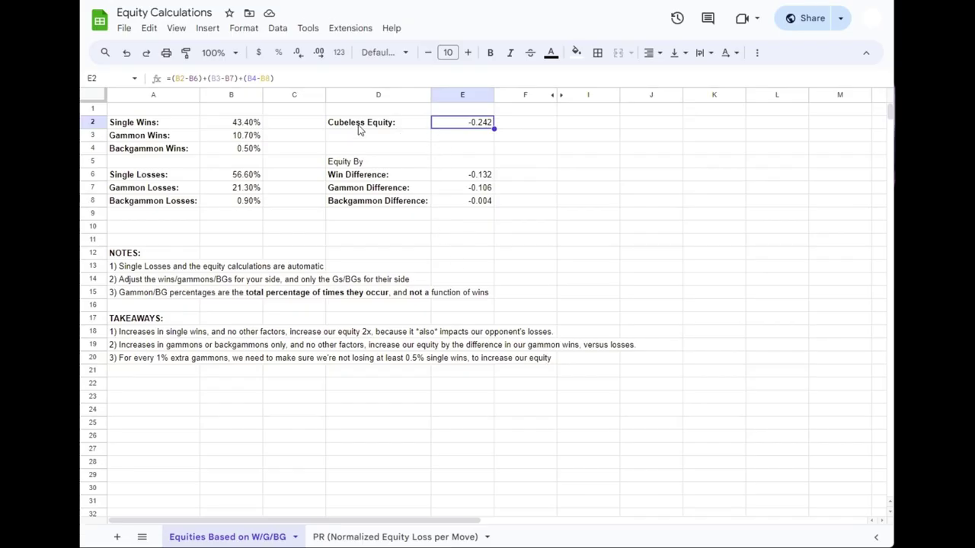
{"action": "left_click", "coordinate": [360, 126]}
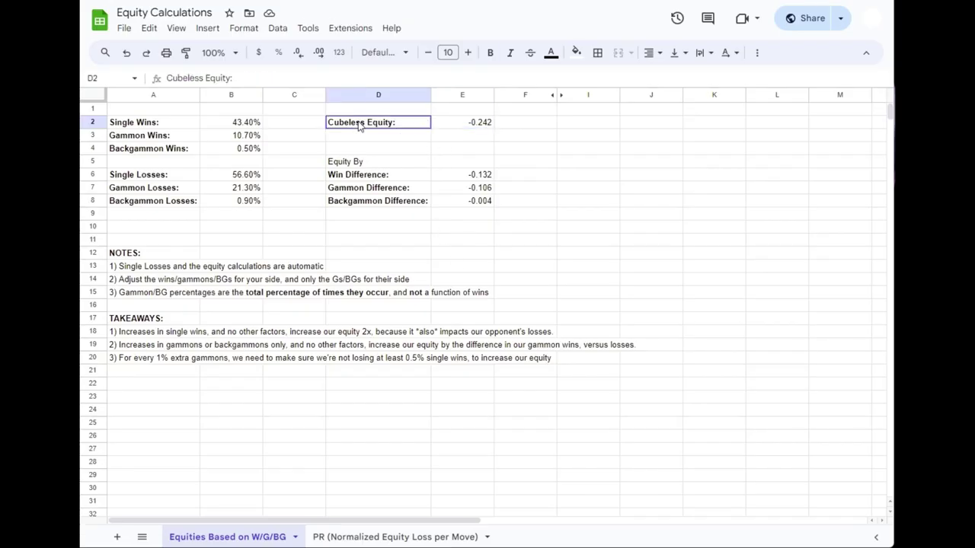
{"action": "left_click_drag", "start_coordinate": [359, 126], "coordinate": [442, 128]}
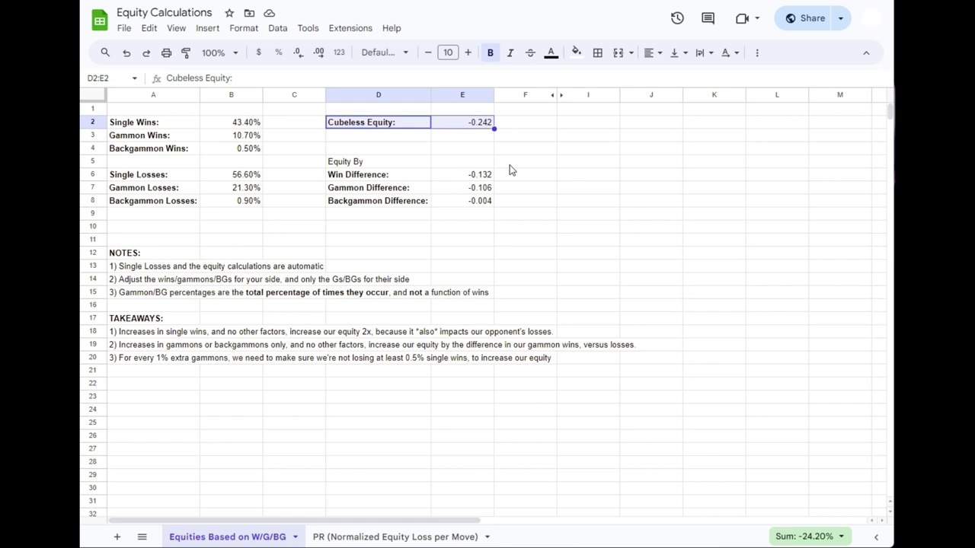
Unhide the columns between F and I, and check the Cube Value and Cubeful Equity labels in column G
{"action": "left_click_drag", "start_coordinate": [533, 96], "coordinate": [583, 95]}
{"action": "right_click", "coordinate": [583, 95]}
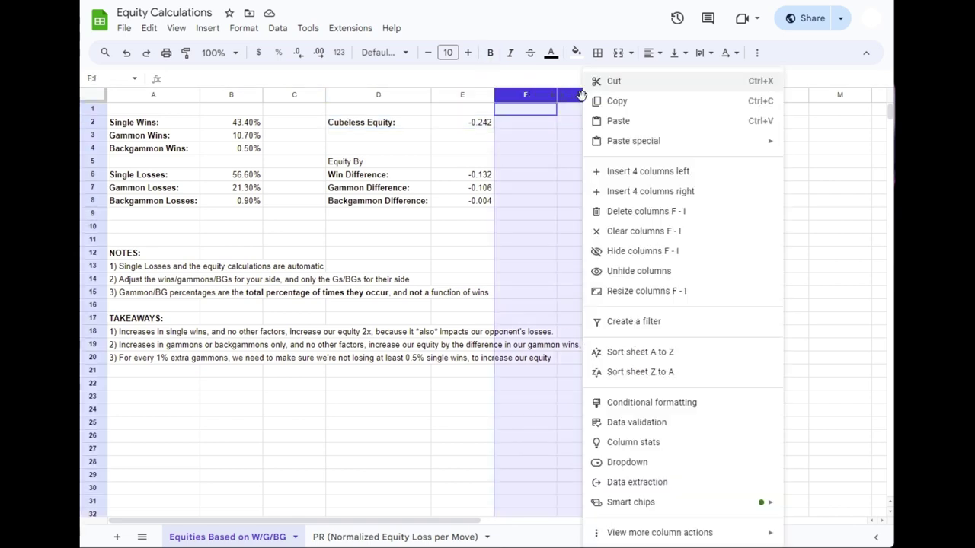
{"action": "left_click", "coordinate": [626, 270]}
{"action": "left_click", "coordinate": [598, 124]}
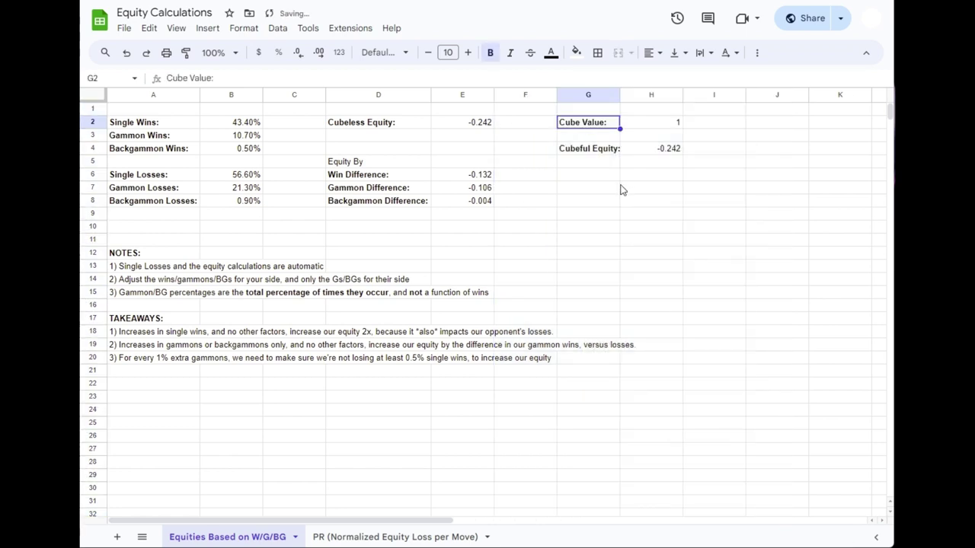
{"action": "left_click", "coordinate": [592, 150]}
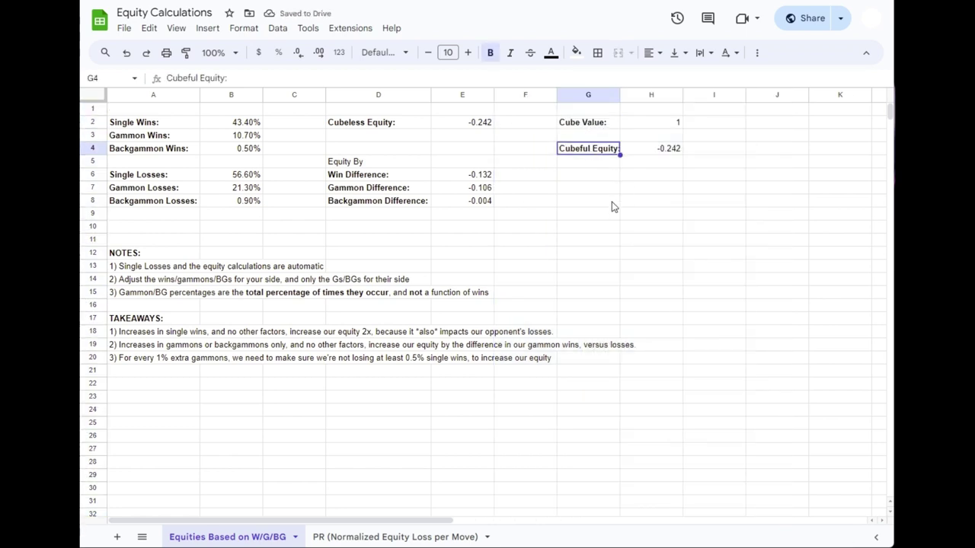
Try Cube Values of 2, 4 and 8 in H2 to see their effect on Cubeful Equity
{"action": "left_click", "coordinate": [664, 123]}
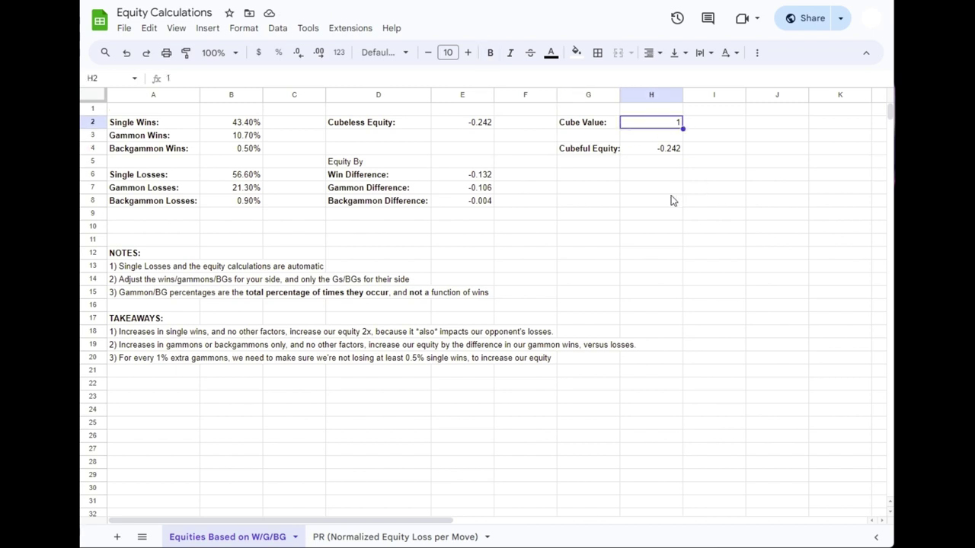
{"action": "type", "text": "2"}
{"action": "key", "text": "Return"}
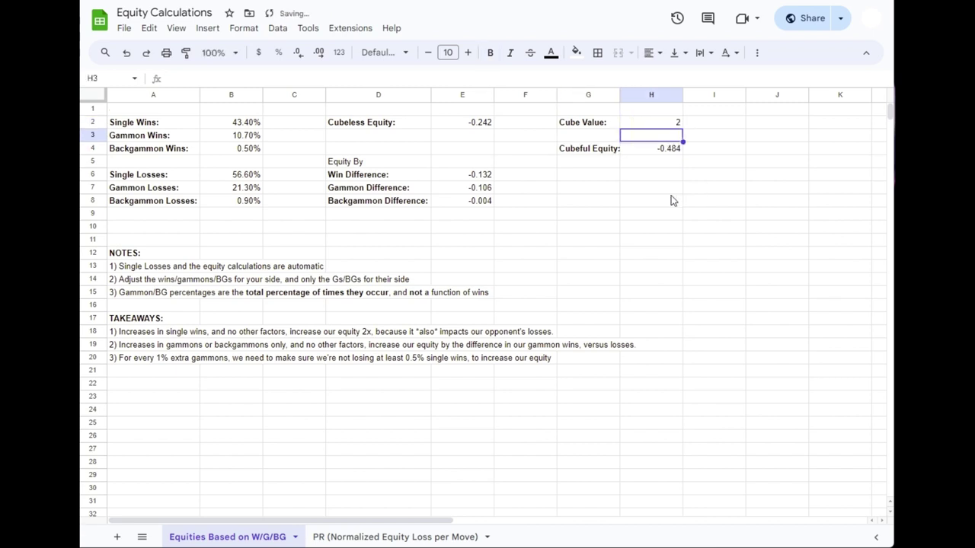
{"action": "key", "text": "Up"}
{"action": "type", "text": "4"}
{"action": "key", "text": "Return"}
{"action": "key", "text": "Up"}
{"action": "type", "text": "8"}
{"action": "key", "text": "Return"}
{"action": "left_click", "coordinate": [379, 125]}
{"action": "left_click", "coordinate": [586, 126]}
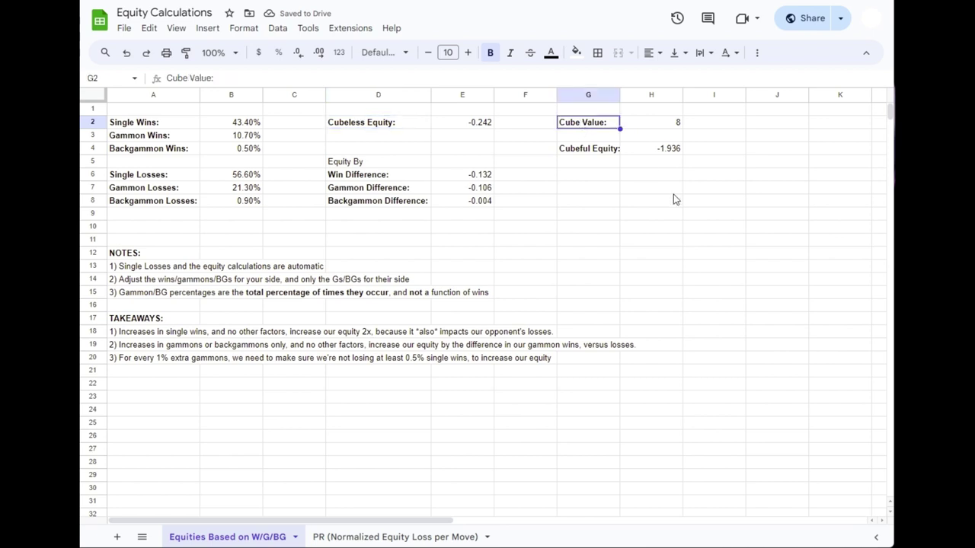
Set the Cube Value in H2 to 1 and switch to the analysed position in eXtreme Gammon
{"action": "left_click", "coordinate": [660, 125]}
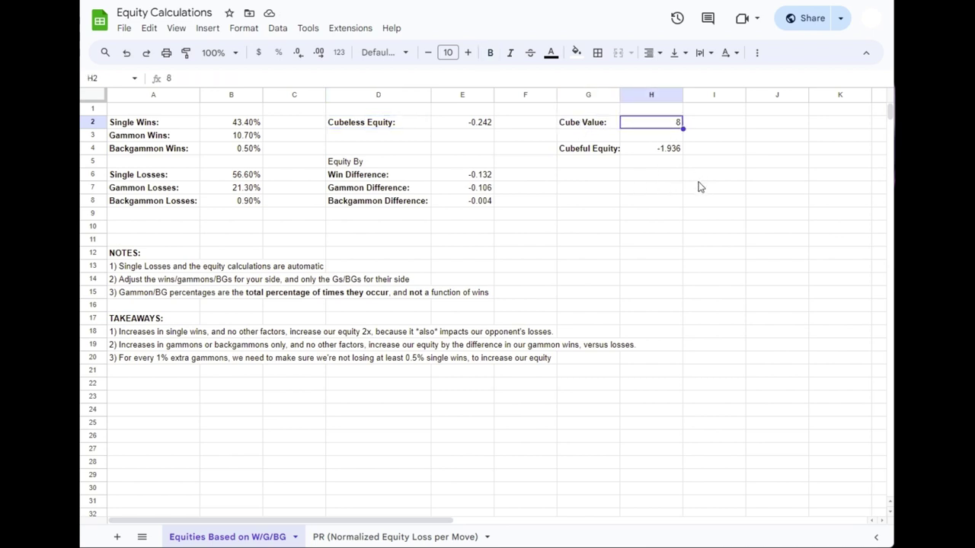
{"action": "type", "text": "1"}
{"action": "key", "text": "Return"}
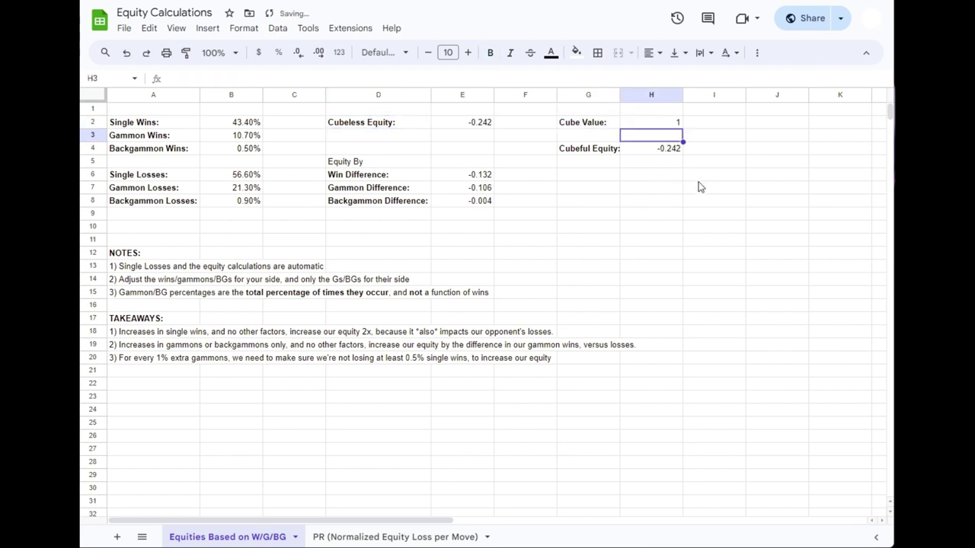
{"action": "key", "text": "alt+Tab"}
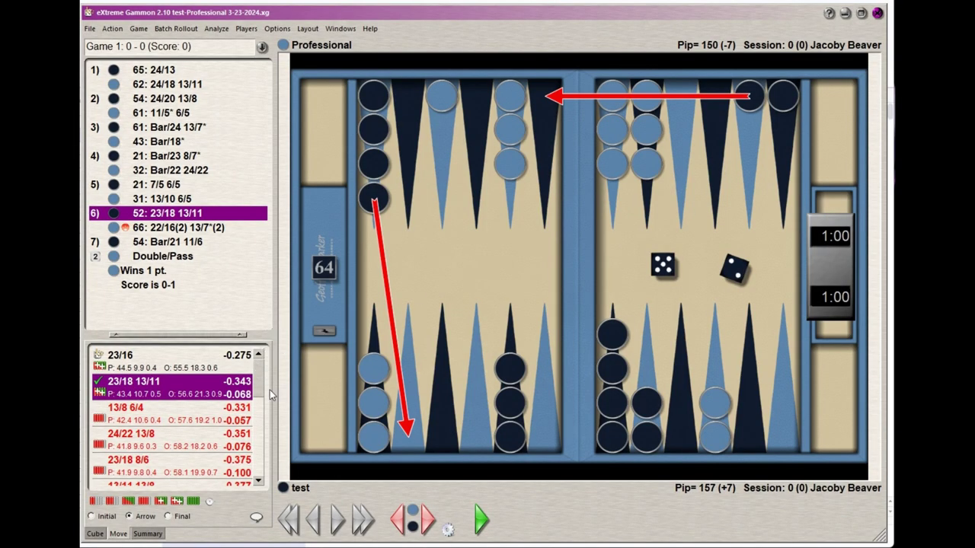
Compare the sheet's Cubeless Equity in E2 with eXtreme Gammon's cubeless equity for the 23/18 13/11 move
{"action": "key", "text": "alt+Tab"}
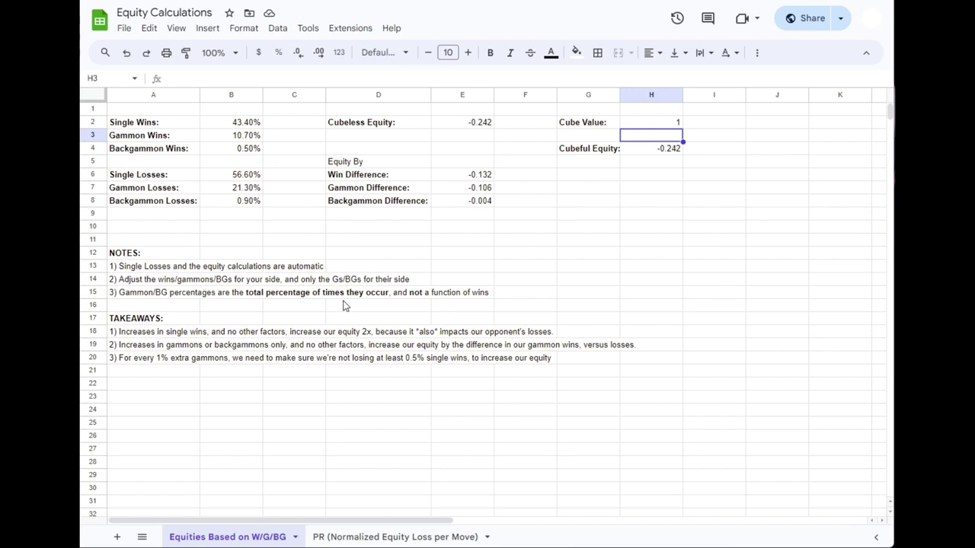
{"action": "key", "text": "alt+Tab"}
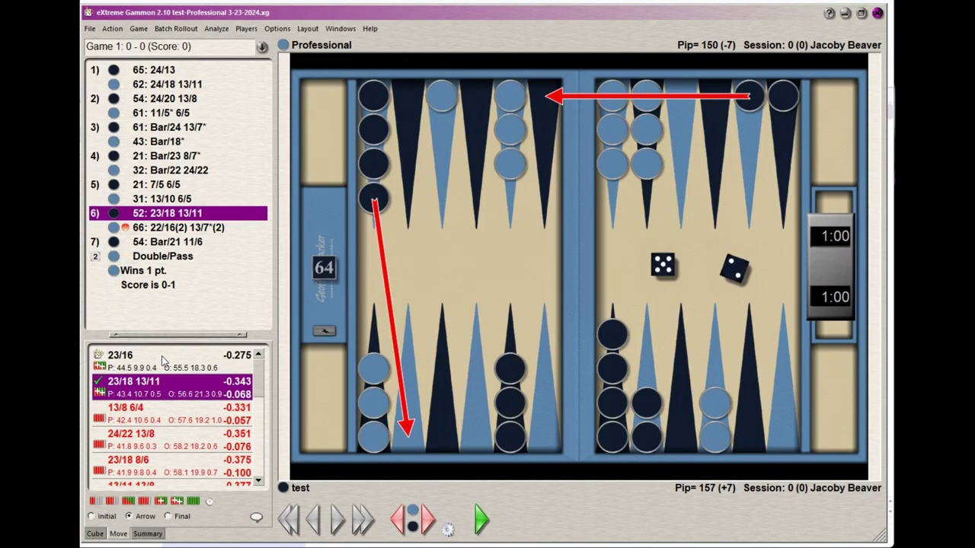
{"action": "mouse_move", "coordinate": [162, 356]}
{"action": "mouse_move", "coordinate": [137, 387]}
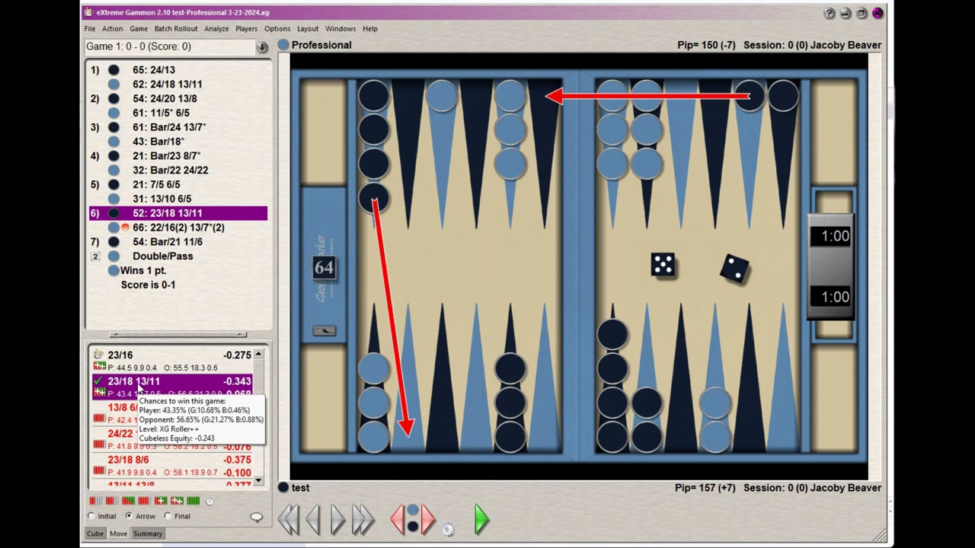
{"action": "key", "text": "alt+Tab"}
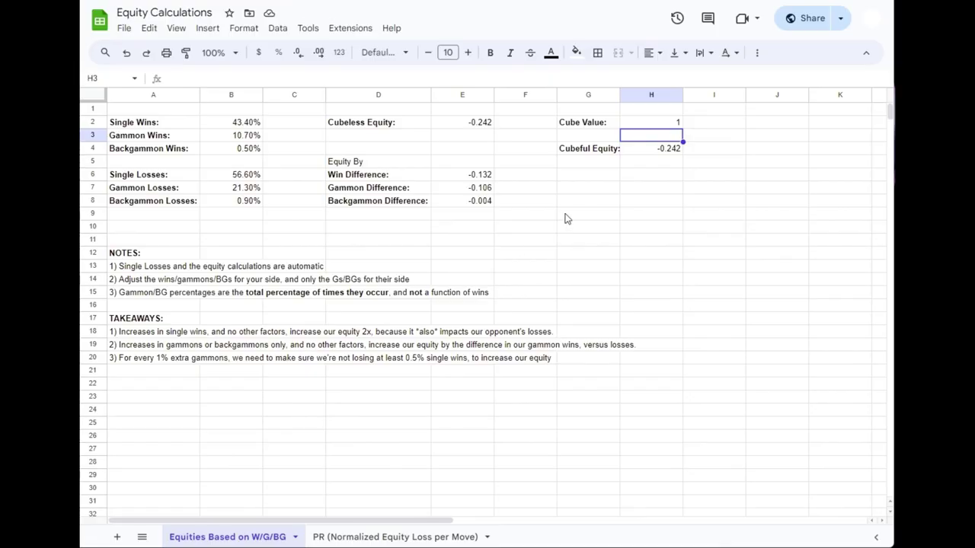
{"action": "left_click", "coordinate": [468, 122]}
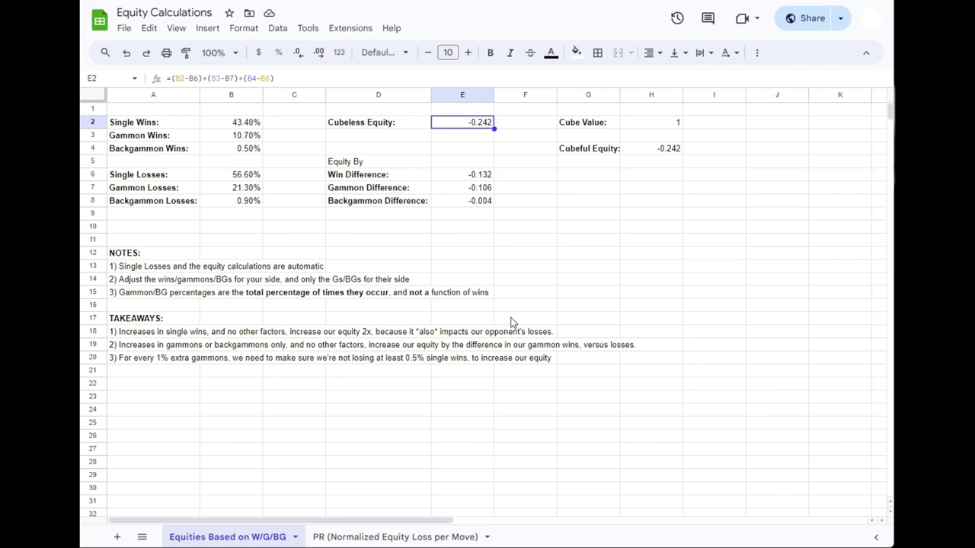
Look at the analysed position in eXtreme Gammon again, and review the win and gammon loss percentages in the spreadsheet
{"action": "key", "text": "alt+Tab"}
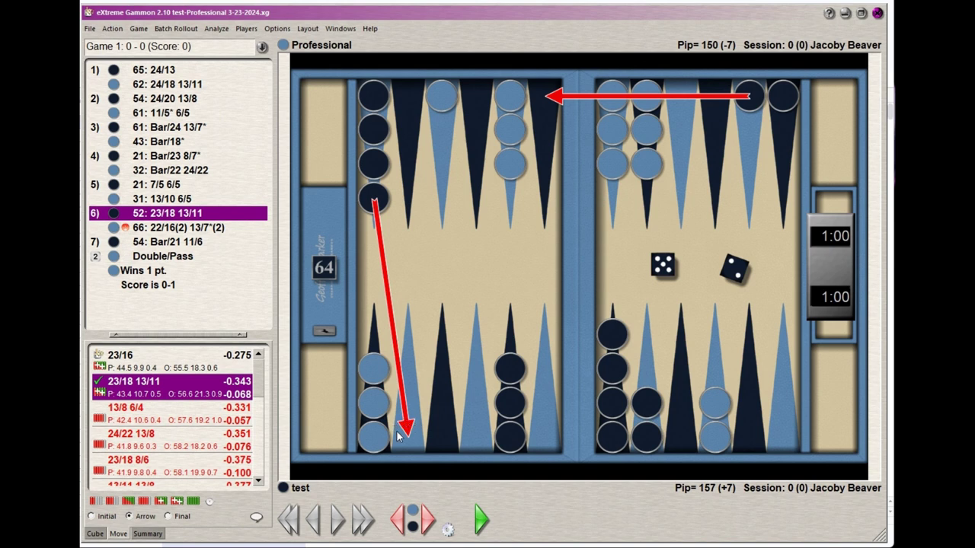
{"action": "key", "text": "alt+Tab"}
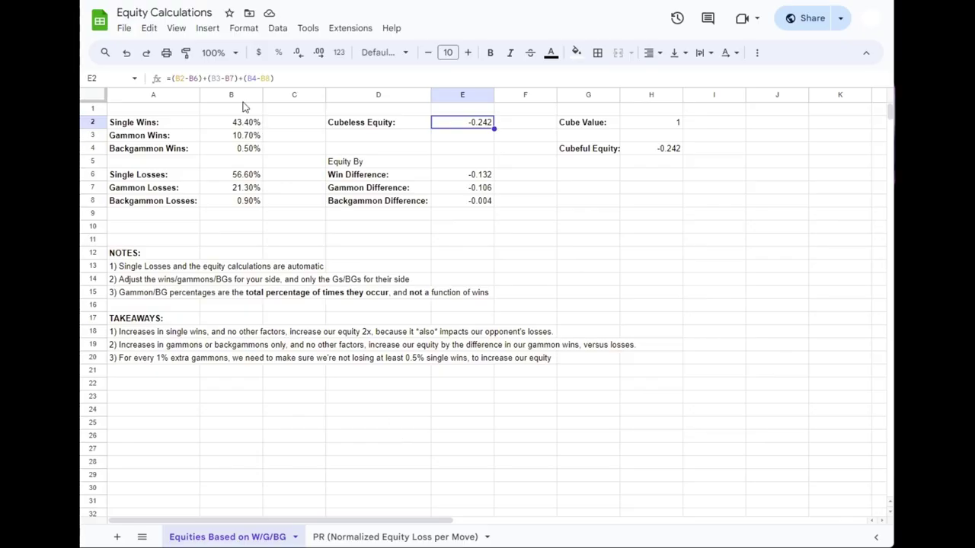
{"action": "left_click", "coordinate": [239, 189]}
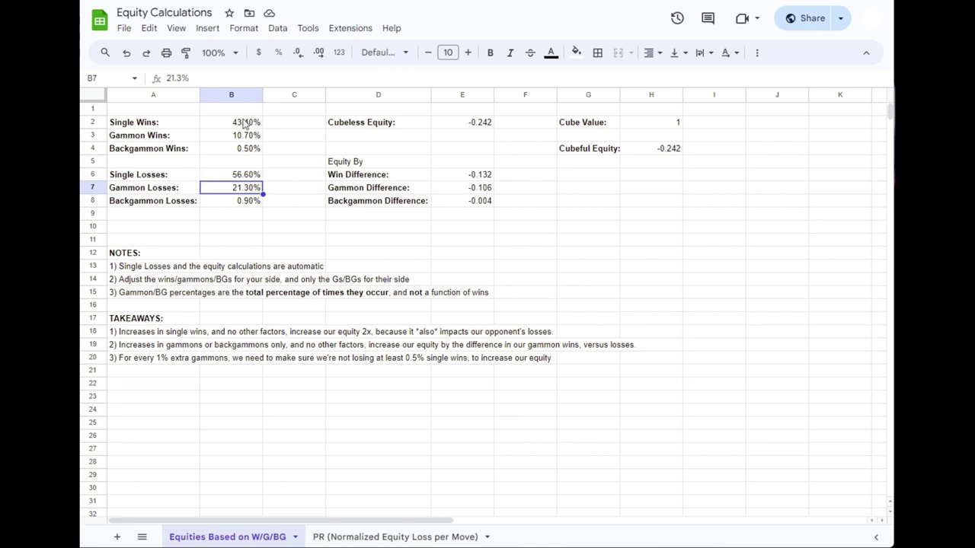
{"action": "left_click", "coordinate": [150, 126]}
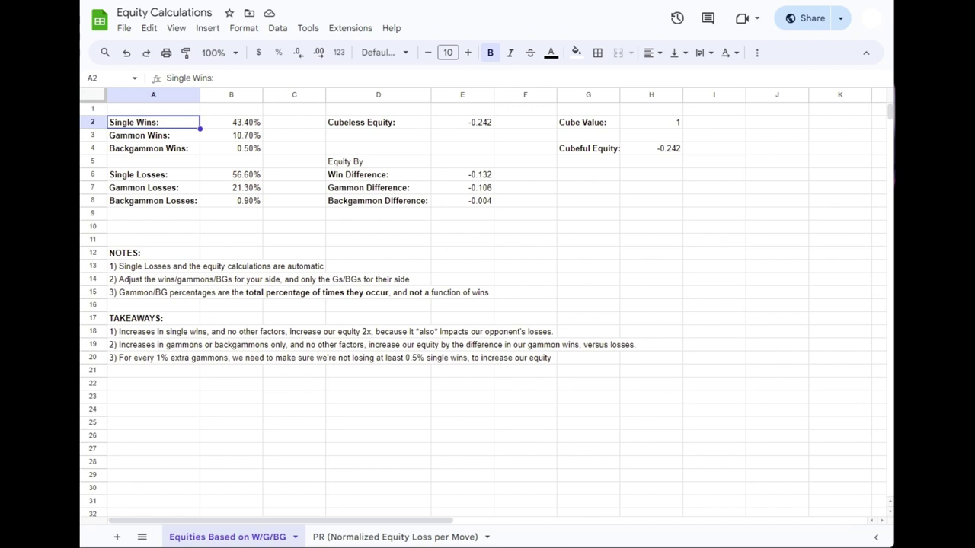
On the PR (Normalized Equity Loss per Move) sheet, change the A1 heading to "Equity Given Up Per Decision:"
{"action": "left_click", "coordinate": [441, 538]}
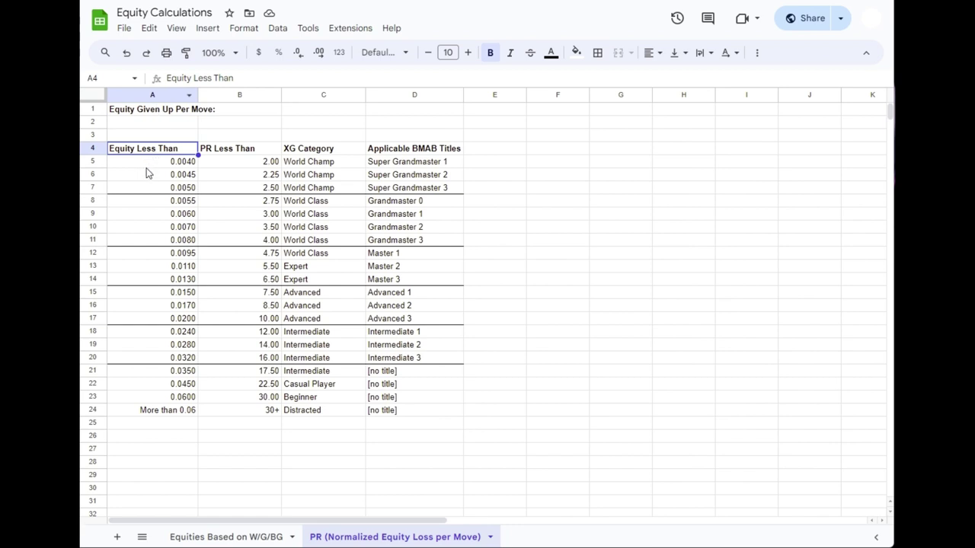
{"action": "left_click", "coordinate": [154, 114]}
{"action": "double_click", "coordinate": [253, 76]}
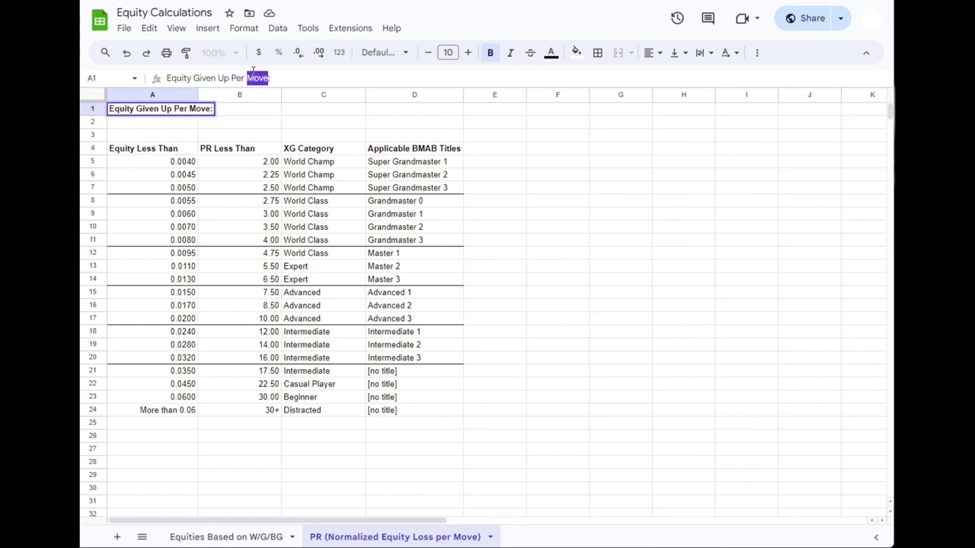
{"action": "type", "text": "Decision:"}
{"action": "key", "text": "Return"}
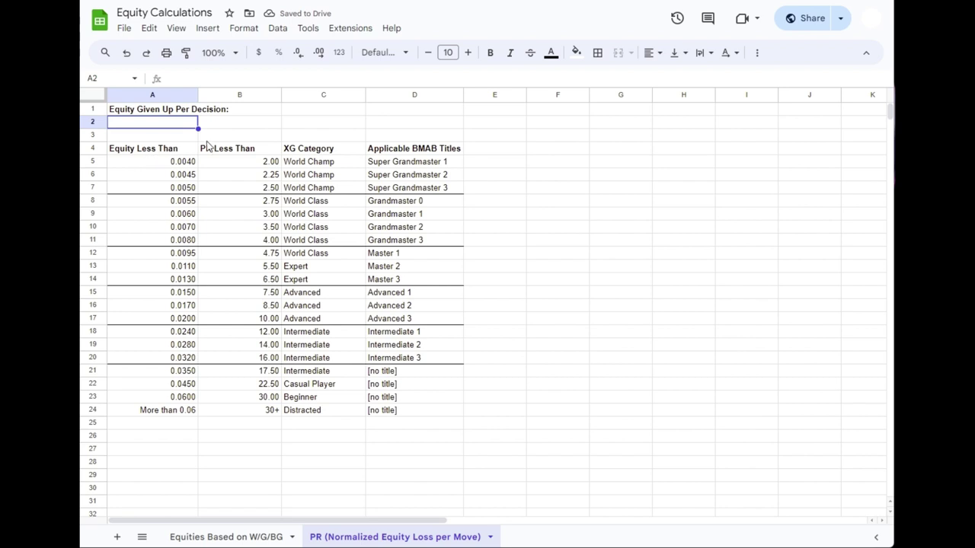
Examine the rating table's Applicable BMAB Titles, PR Less Than and Equity Less Than columns, rows 4 to 24
{"action": "left_click_drag", "start_coordinate": [138, 155], "coordinate": [402, 407]}
{"action": "left_click", "coordinate": [169, 154]}
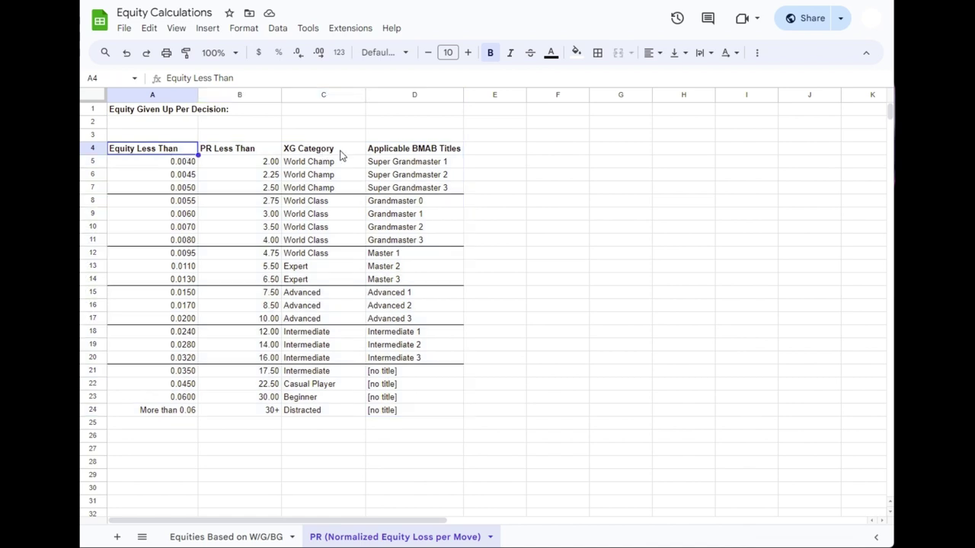
{"action": "left_click_drag", "start_coordinate": [431, 150], "coordinate": [435, 414]}
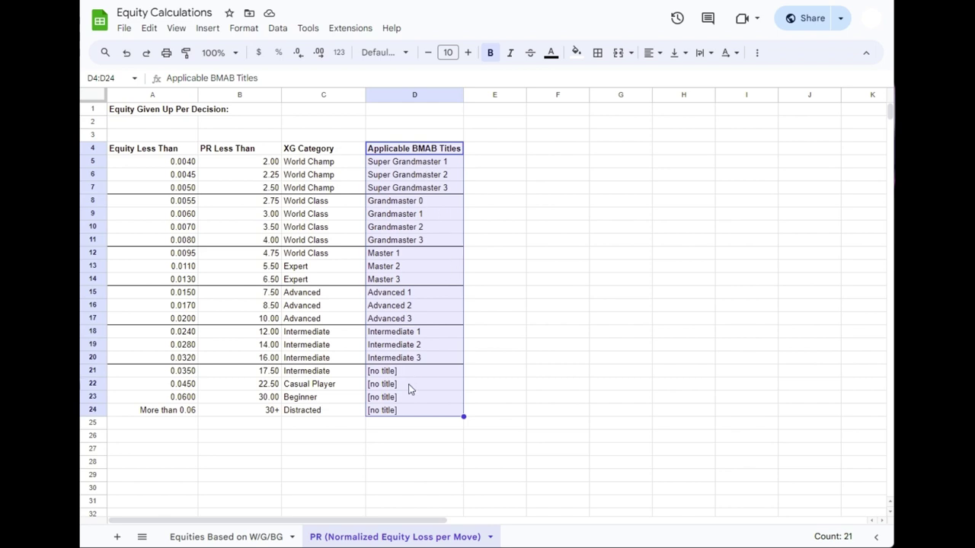
{"action": "left_click_drag", "start_coordinate": [242, 150], "coordinate": [273, 412]}
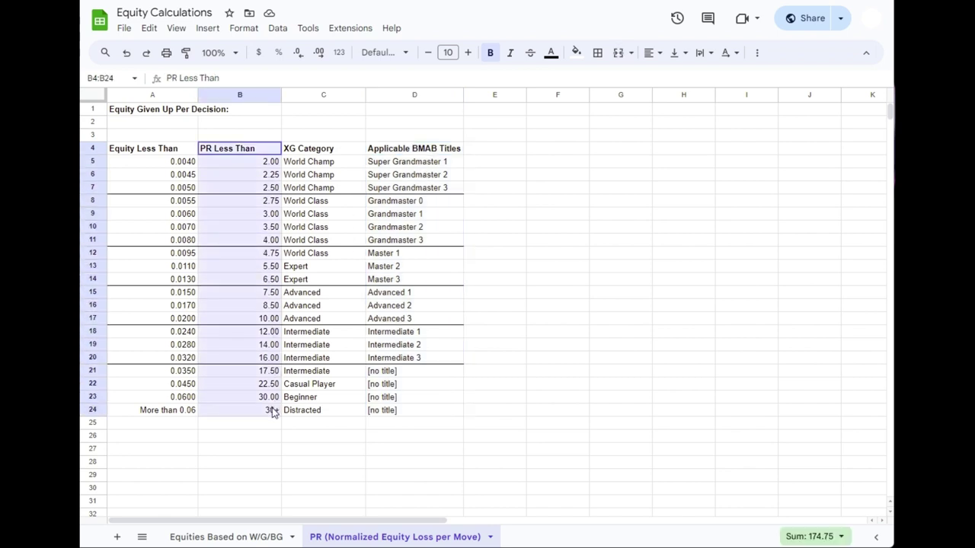
{"action": "left_click_drag", "start_coordinate": [127, 152], "coordinate": [157, 413]}
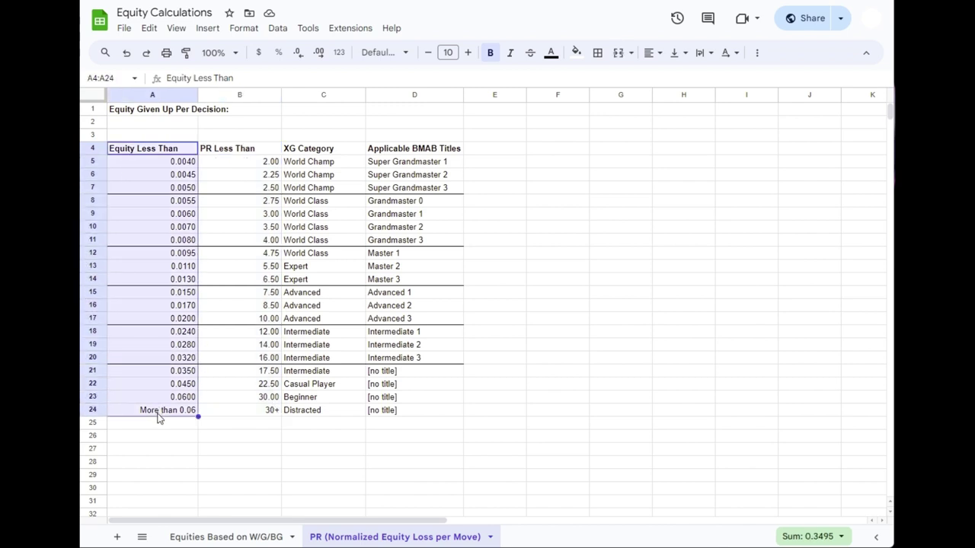
Compare the Equity Less Than thresholds with the PR Less Than values and their formula, down to the Distracted row
{"action": "left_click_drag", "start_coordinate": [157, 152], "coordinate": [268, 412]}
{"action": "left_click", "coordinate": [135, 152]}
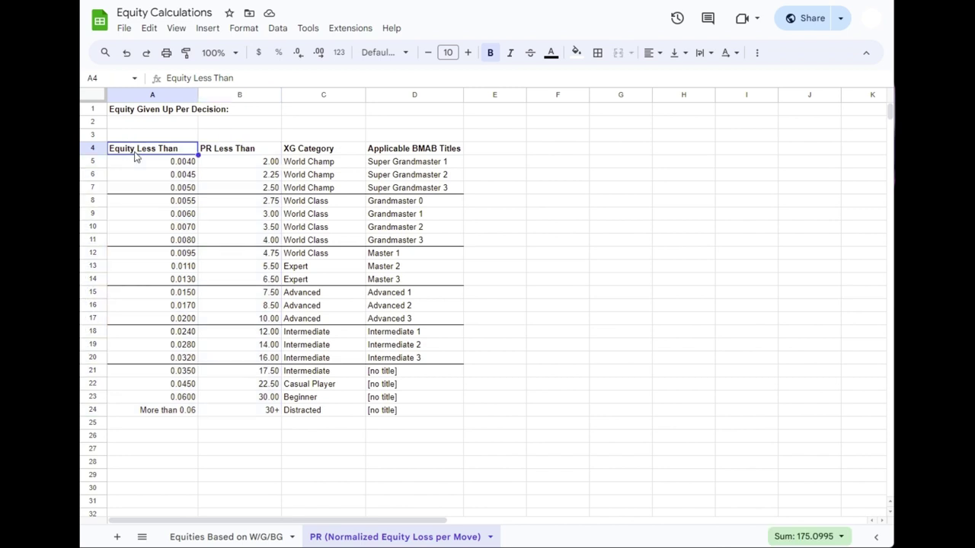
{"action": "left_click", "coordinate": [231, 150]}
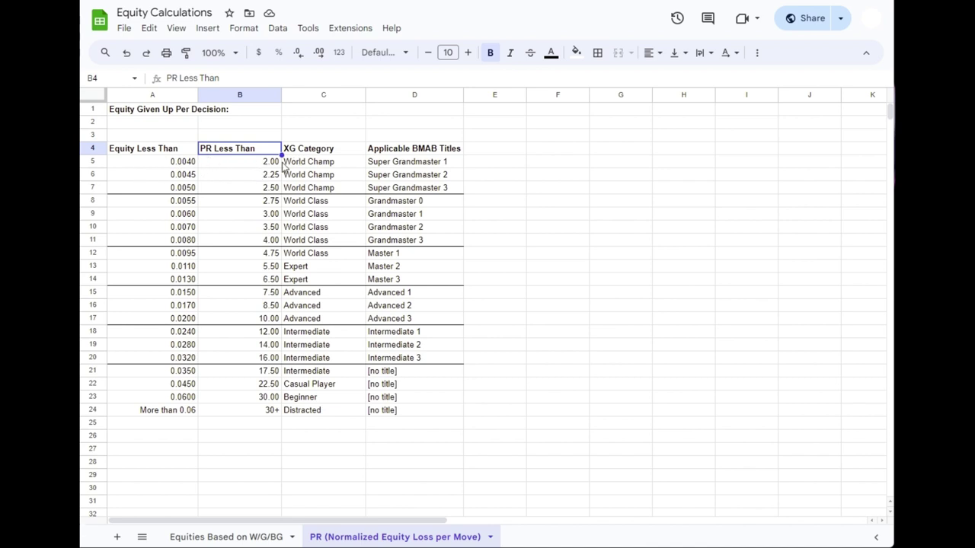
{"action": "left_click_drag", "start_coordinate": [251, 152], "coordinate": [272, 408]}
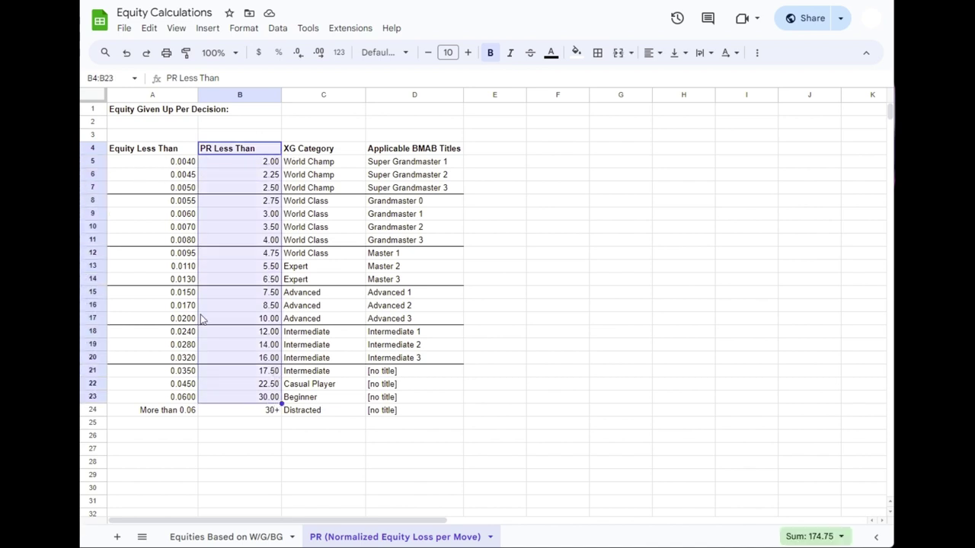
{"action": "left_click", "coordinate": [149, 166]}
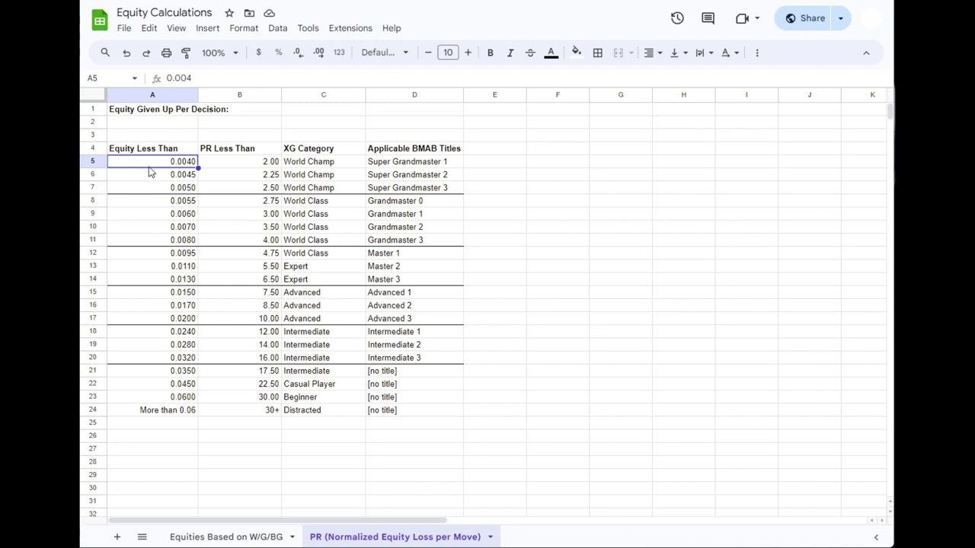
{"action": "left_click_drag", "start_coordinate": [268, 164], "coordinate": [268, 405]}
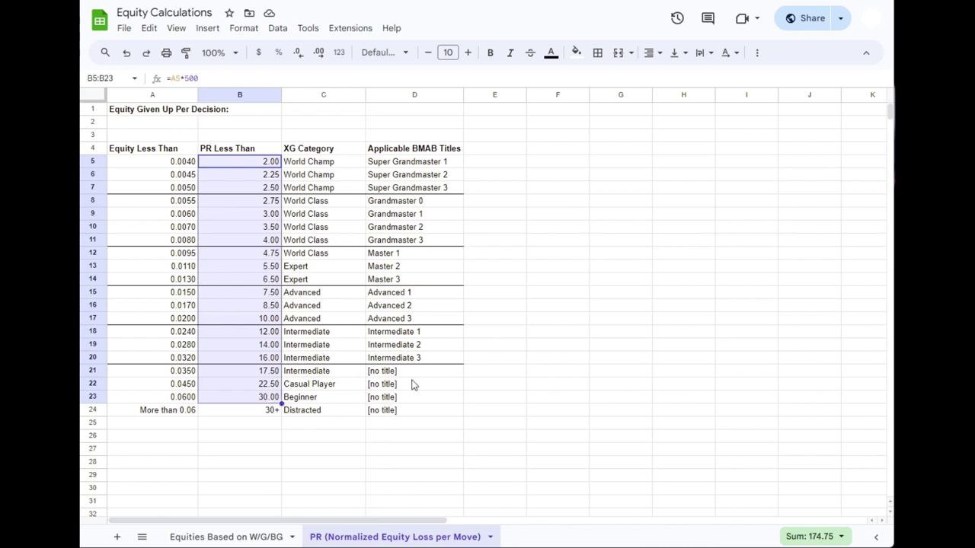
{"action": "left_click_drag", "start_coordinate": [156, 413], "coordinate": [424, 474]}
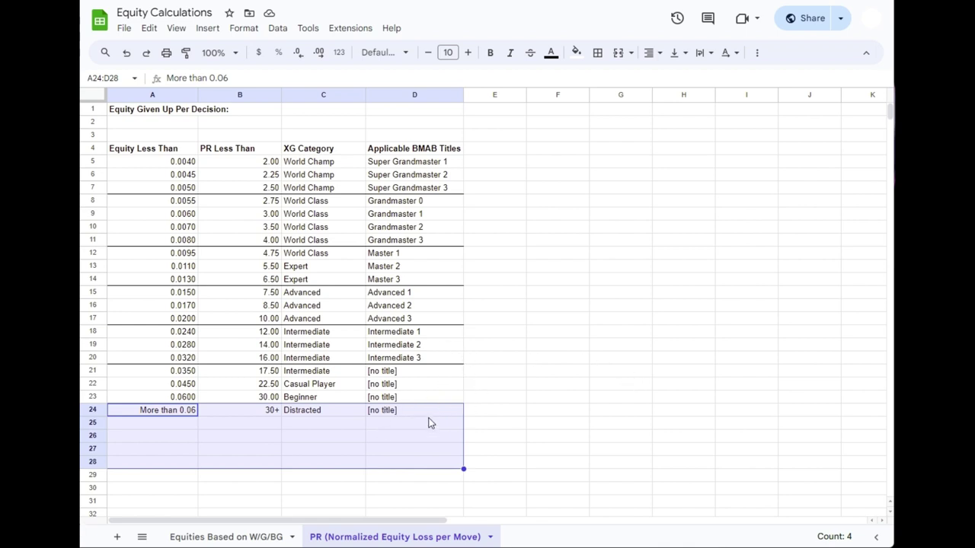
{"action": "left_click_drag", "start_coordinate": [493, 360], "coordinate": [109, 358]}
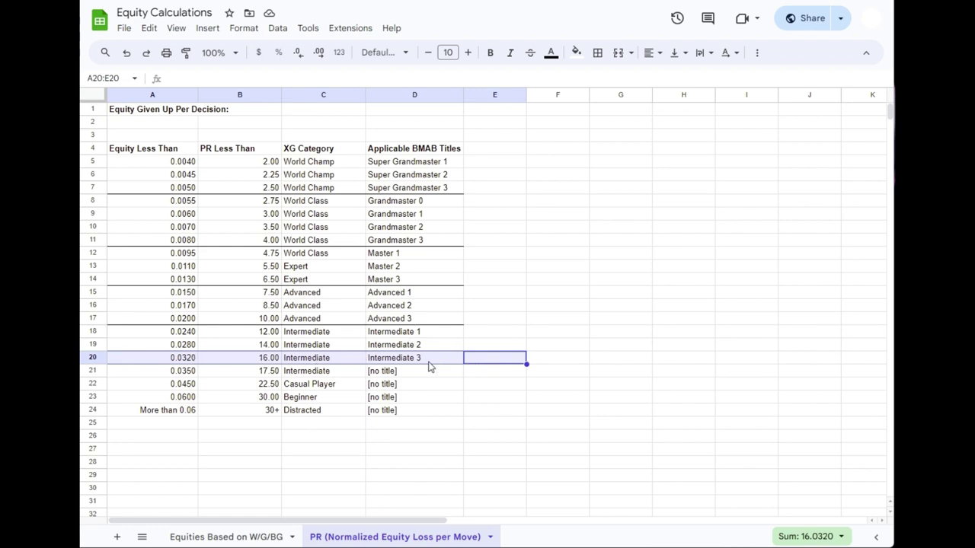
{"action": "left_click_drag", "start_coordinate": [477, 348], "coordinate": [476, 343]}
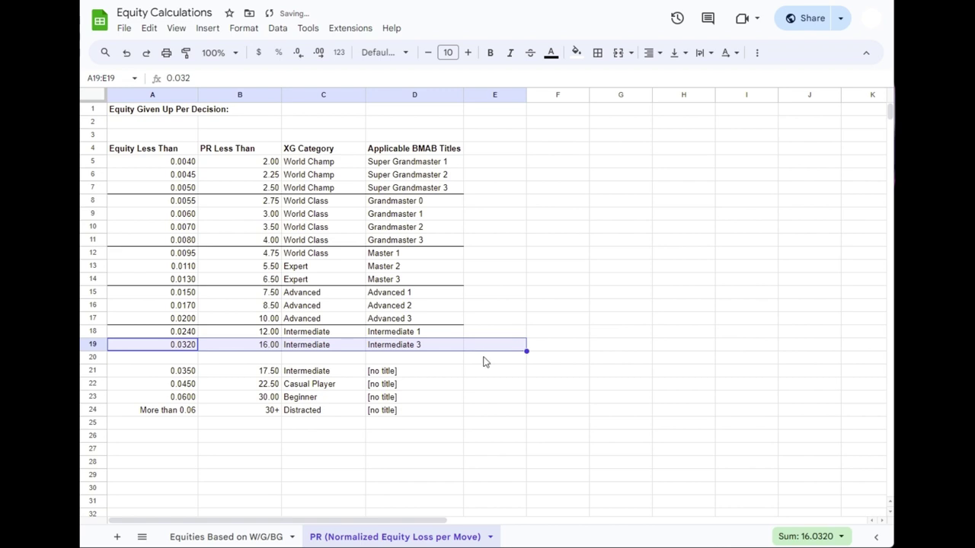
{"action": "key", "text": "ctrl+z"}
{"action": "left_click", "coordinate": [477, 361]}
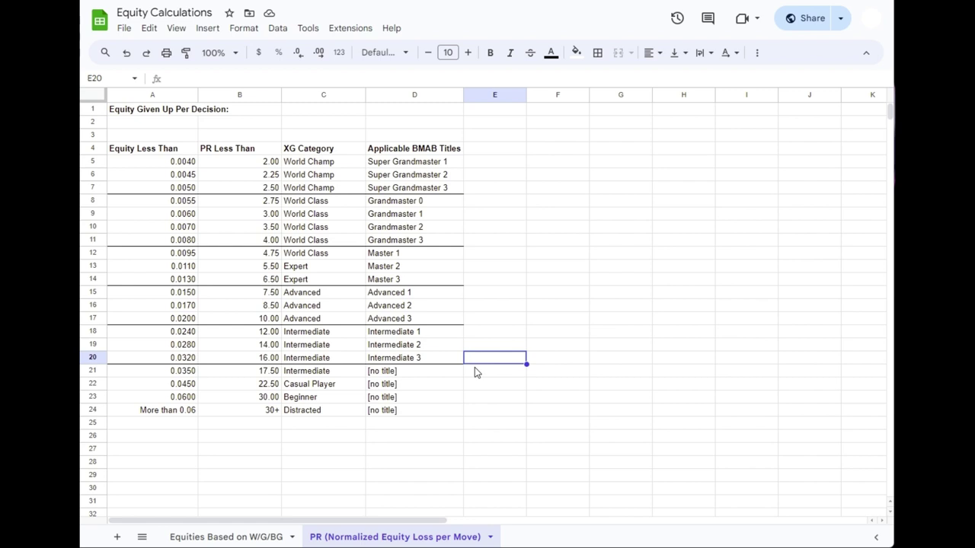
Examine the untitled ratings in rows 21 to 24 against the Intermediate 1 to 3 titles in rows 18 to 20
{"action": "left_click_drag", "start_coordinate": [512, 415], "coordinate": [191, 383]}
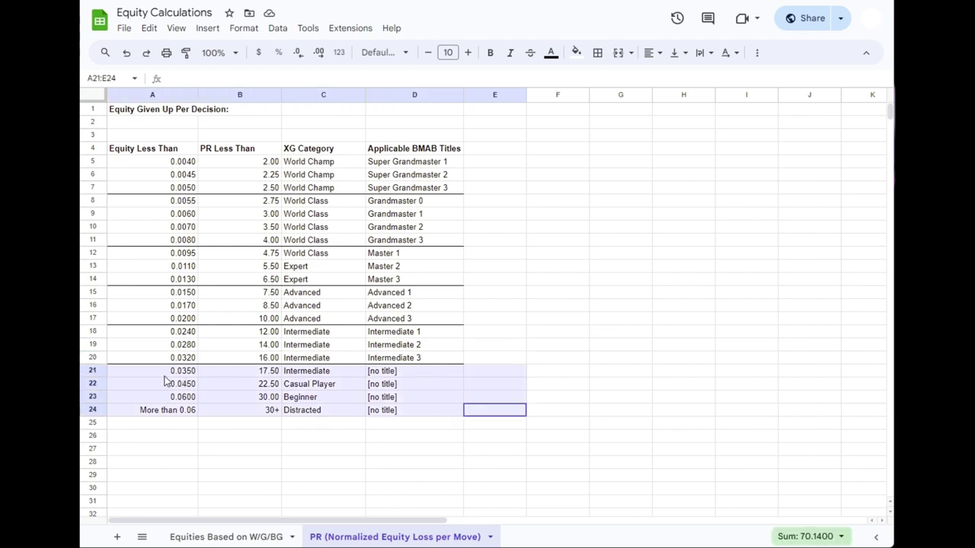
{"action": "left_click", "coordinate": [492, 358]}
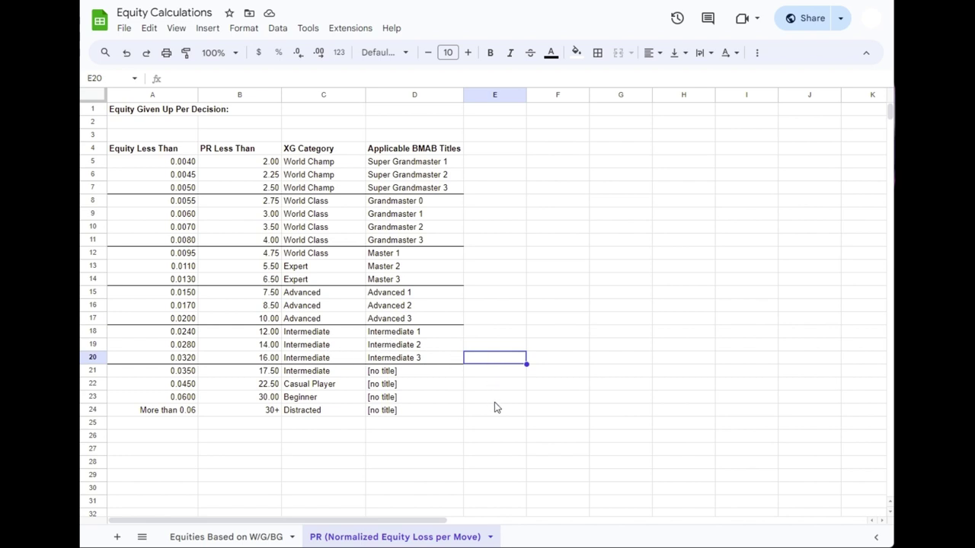
{"action": "left_click_drag", "start_coordinate": [494, 410], "coordinate": [102, 385]}
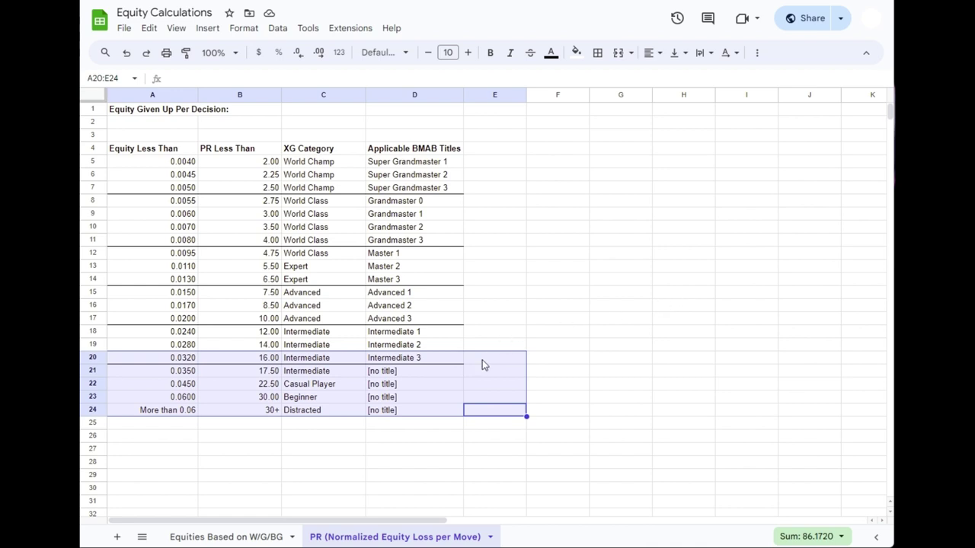
{"action": "left_click", "coordinate": [488, 361]}
{"action": "left_click_drag", "start_coordinate": [488, 363], "coordinate": [489, 332]}
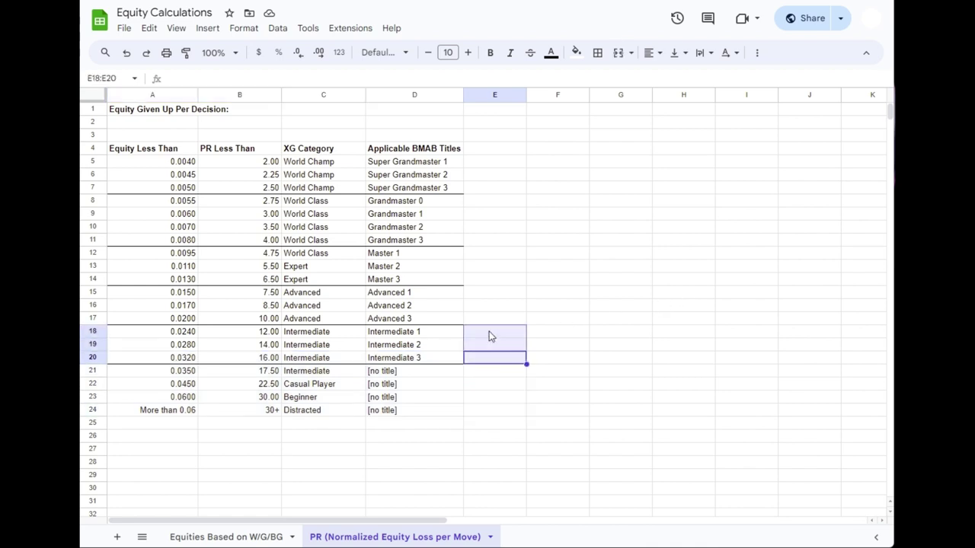
Examine the equity and PR limits for Advanced 3 in row 17 and the Master titles in rows 12 to 14
{"action": "left_click", "coordinate": [423, 320]}
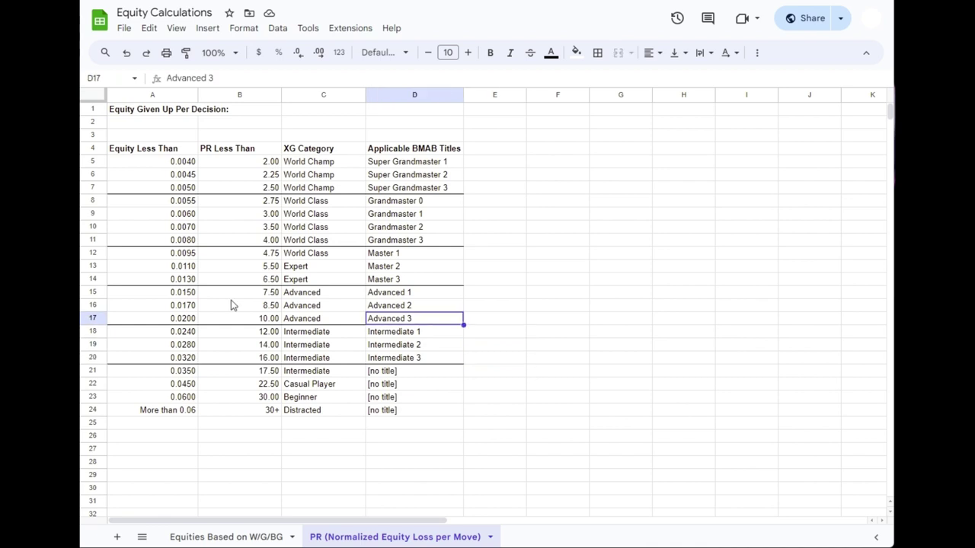
{"action": "left_click", "coordinate": [93, 318]}
{"action": "left_click", "coordinate": [493, 320]}
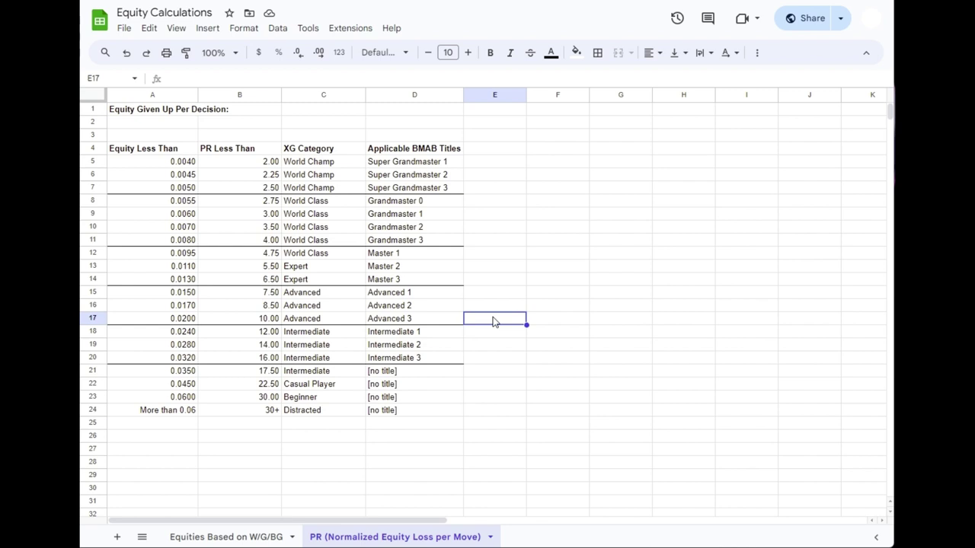
{"action": "left_click", "coordinate": [476, 282]}
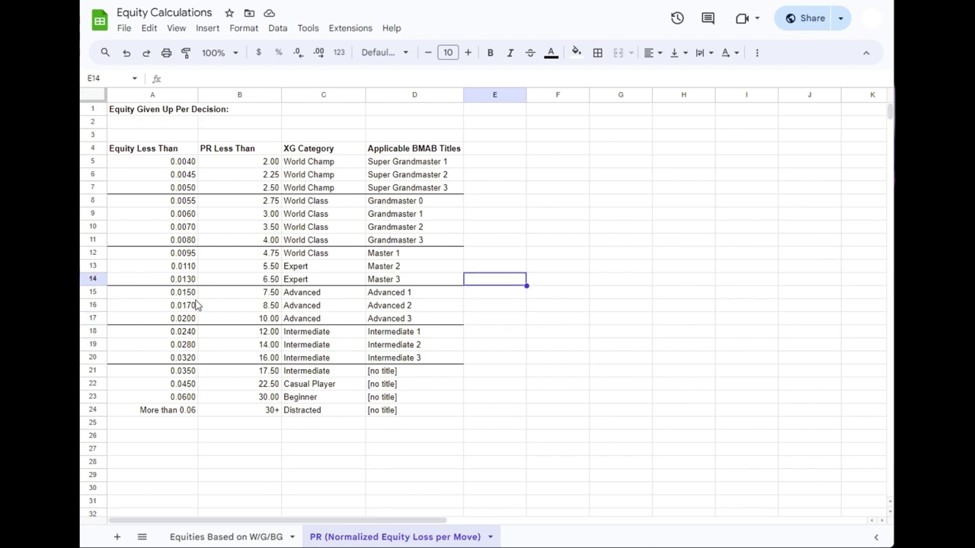
{"action": "left_click", "coordinate": [92, 278]}
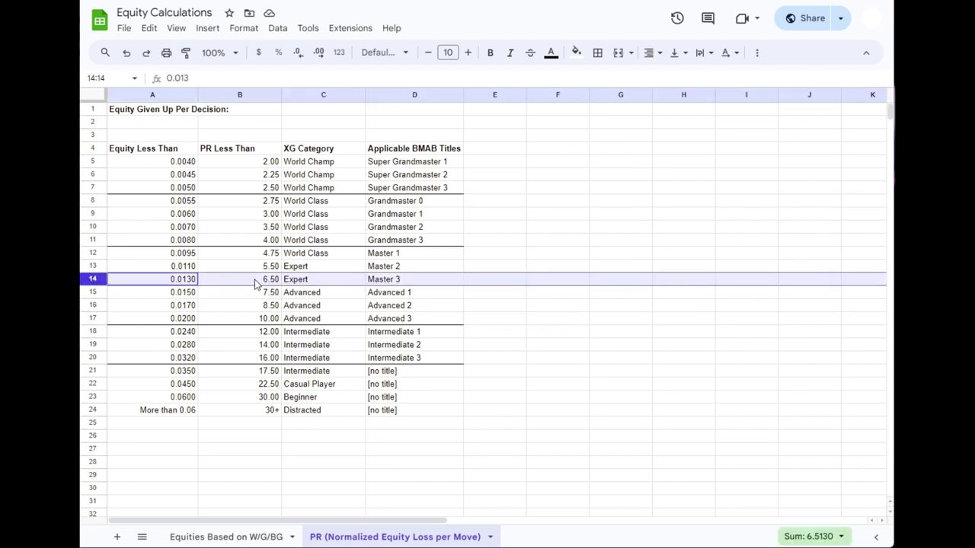
{"action": "left_click", "coordinate": [508, 282]}
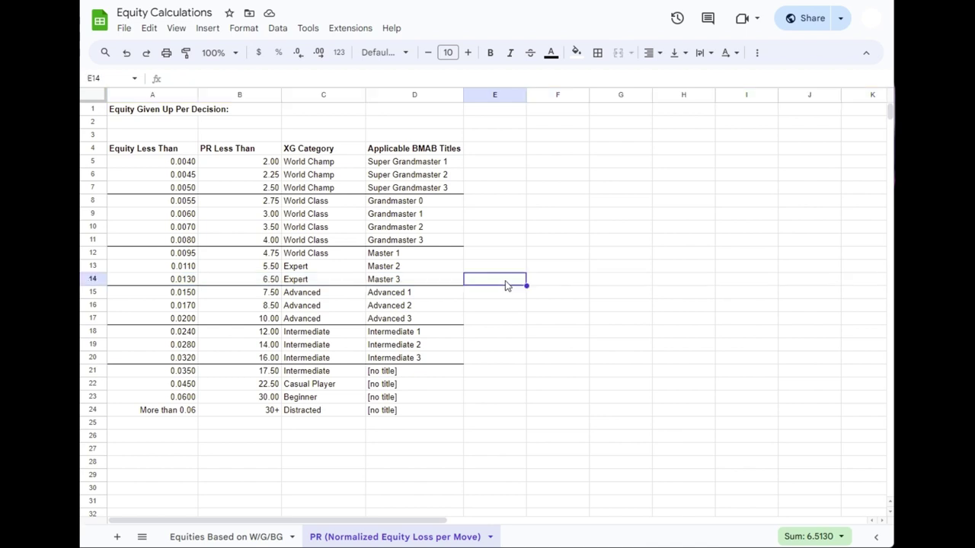
{"action": "left_click_drag", "start_coordinate": [505, 282], "coordinate": [505, 255]}
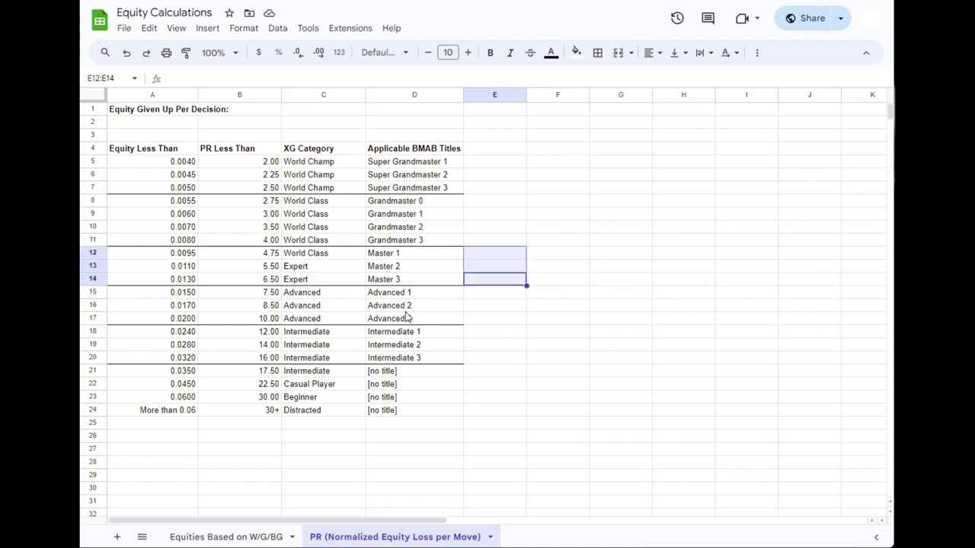
Examine the Master 1 to Master 3 titles in rows 12 to 14 of the rating table
{"action": "left_click", "coordinate": [489, 282]}
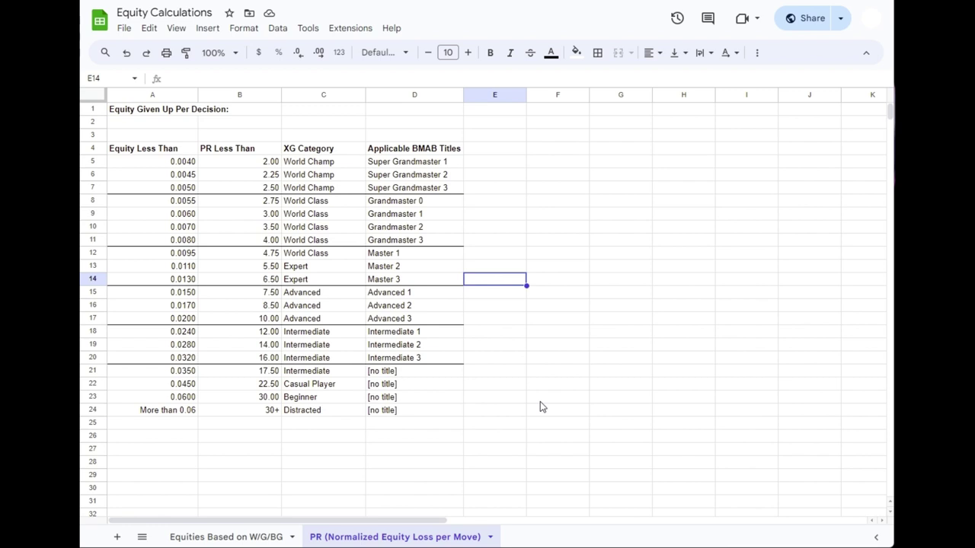
{"action": "left_click", "coordinate": [411, 283]}
{"action": "left_click_drag", "start_coordinate": [411, 283], "coordinate": [492, 257]}
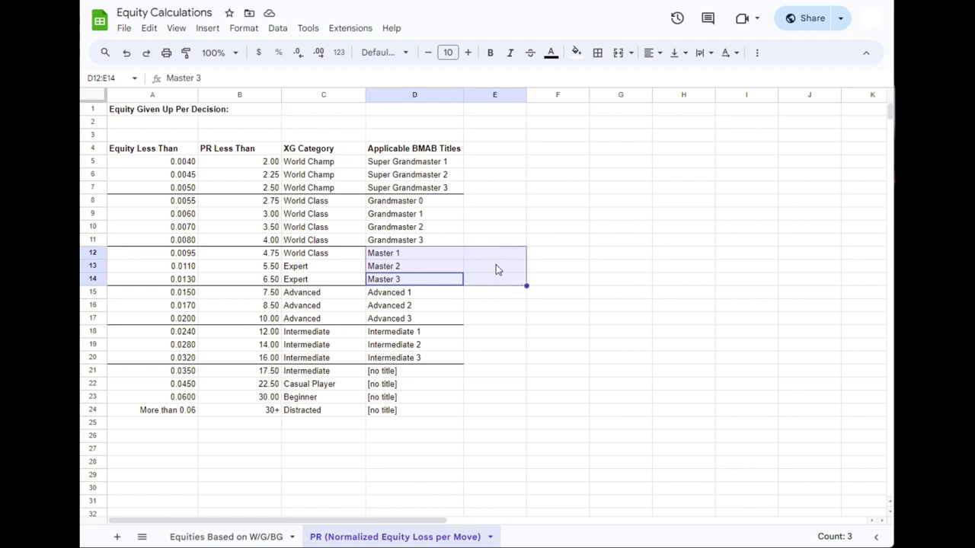
{"action": "left_click", "coordinate": [495, 267]}
{"action": "left_click", "coordinate": [496, 254]}
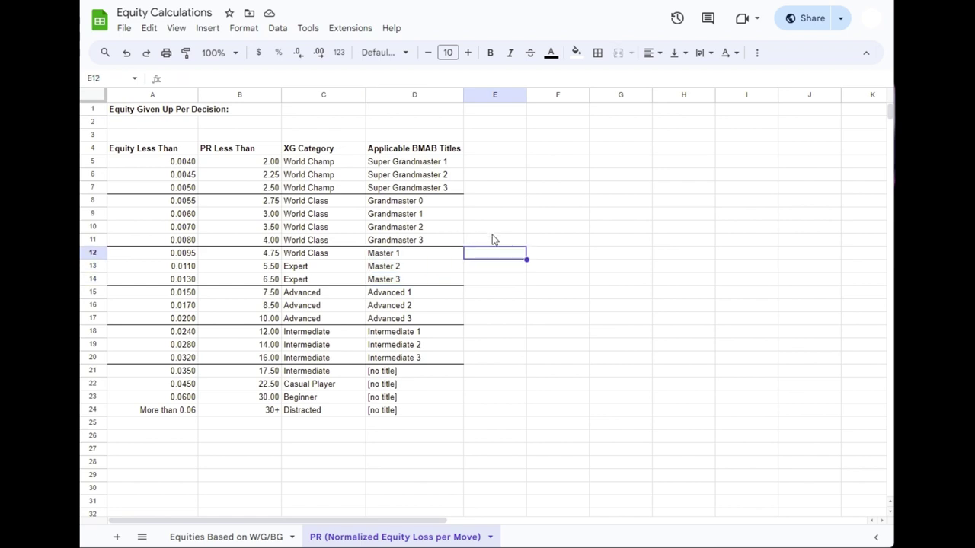
Examine the Grandmaster 3 row, comparing its Equity Less Than value with its PR Less Than formula
{"action": "left_click", "coordinate": [478, 240]}
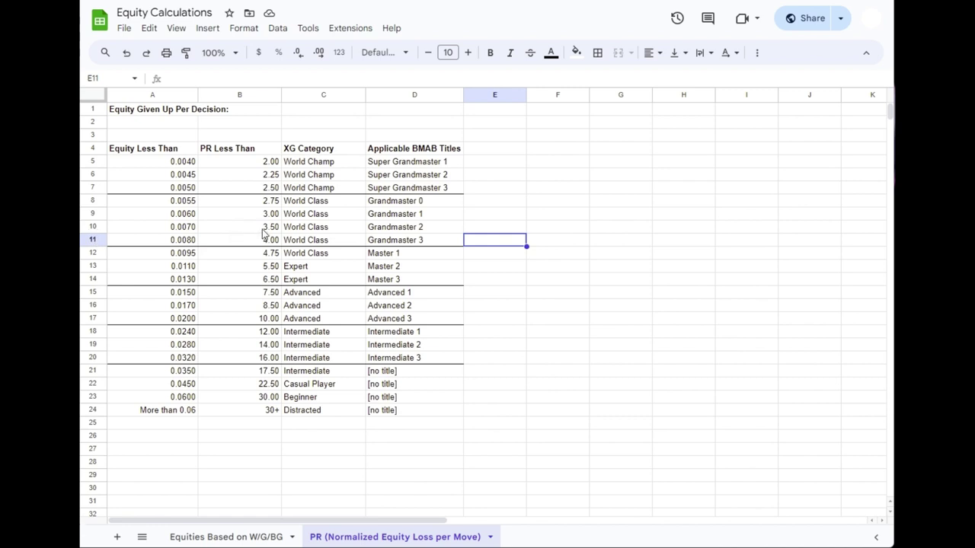
{"action": "left_click", "coordinate": [90, 239]}
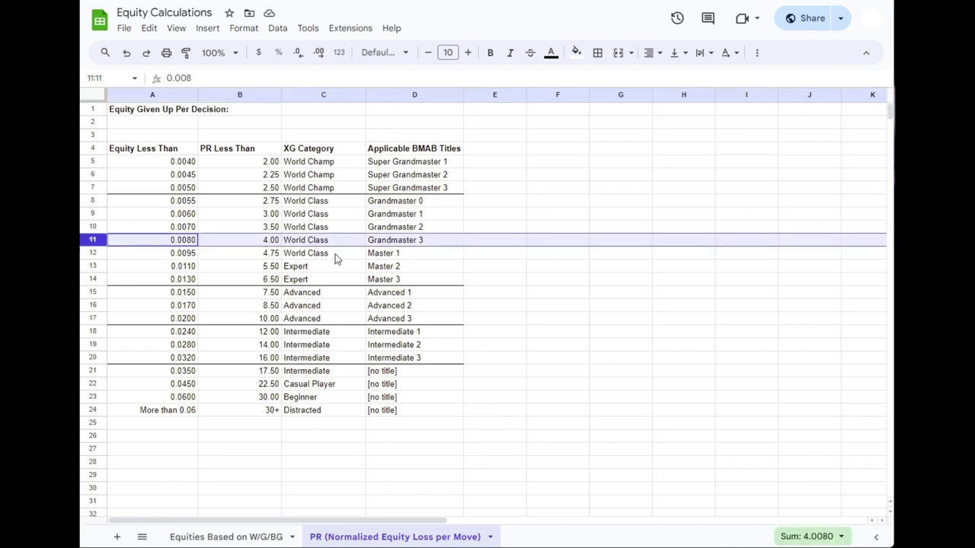
{"action": "left_click", "coordinate": [262, 242]}
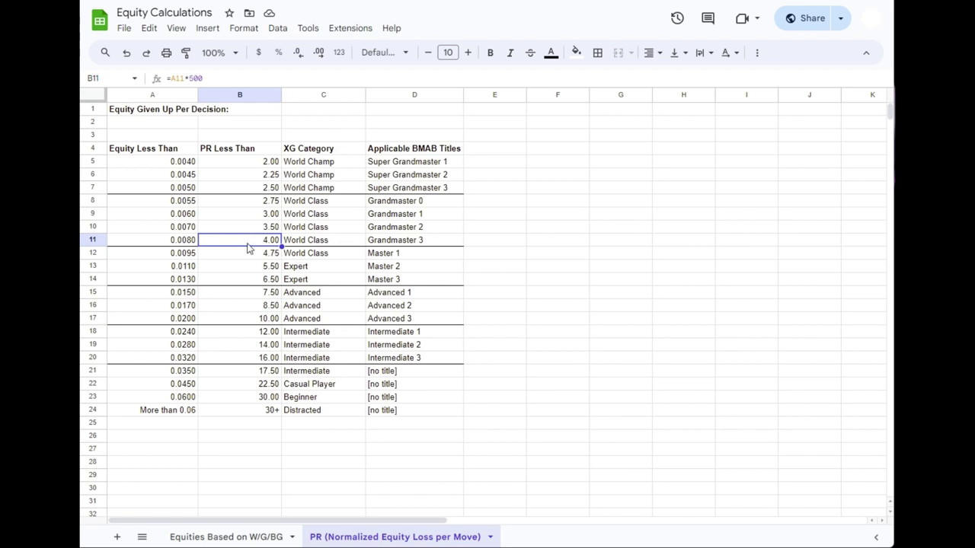
{"action": "left_click", "coordinate": [167, 242]}
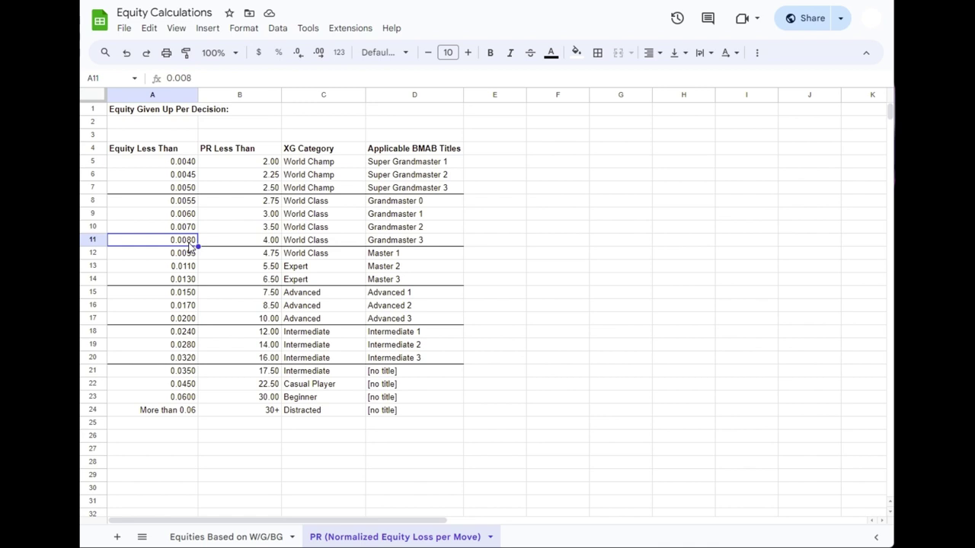
{"action": "left_click", "coordinate": [233, 244]}
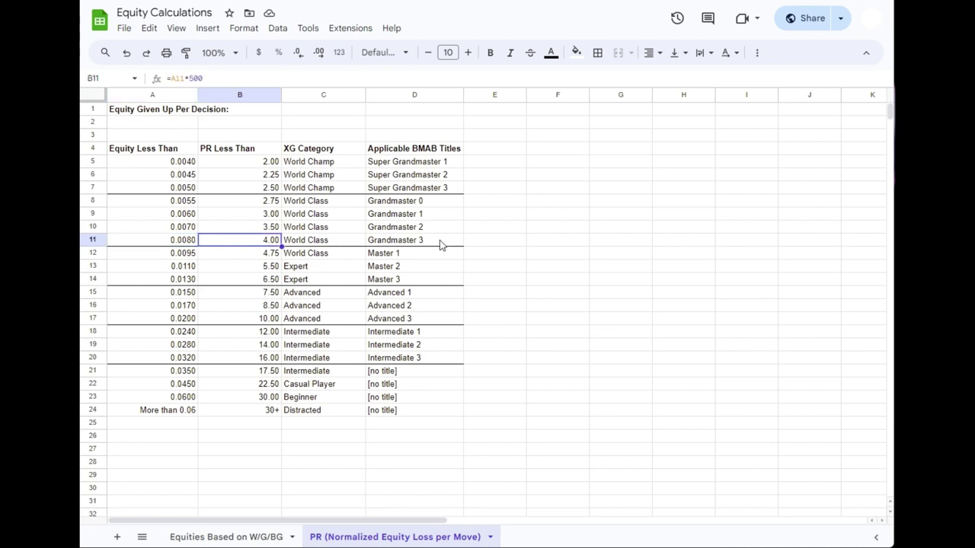
Highlight the Grandmaster 0 to Grandmaster 3 rows, range A8:E11, to examine their equity and PR limits
{"action": "left_click_drag", "start_coordinate": [496, 243], "coordinate": [504, 207]}
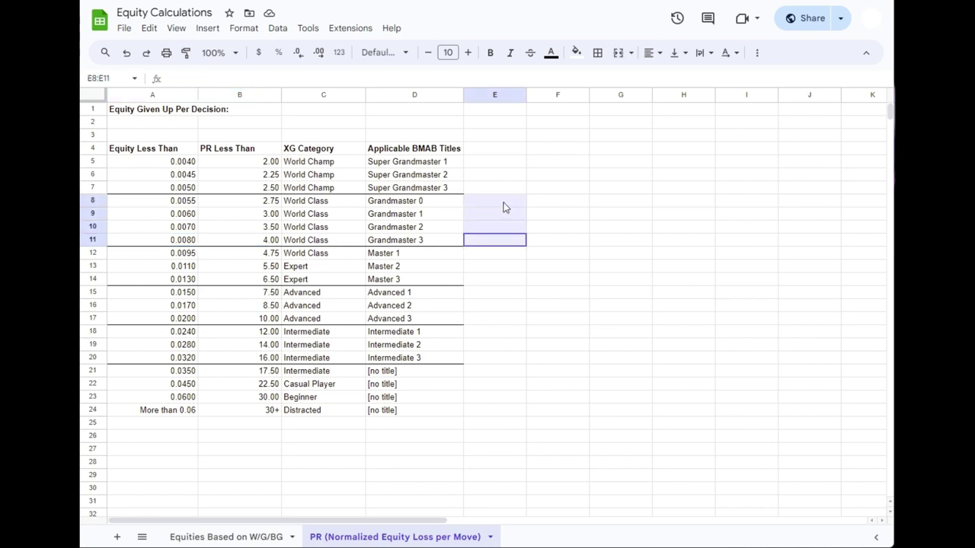
{"action": "key", "text": "shift+Left"}
{"action": "key", "text": "shift+Left"}
{"action": "key", "text": "shift+Left"}
{"action": "key", "text": "shift+Left"}
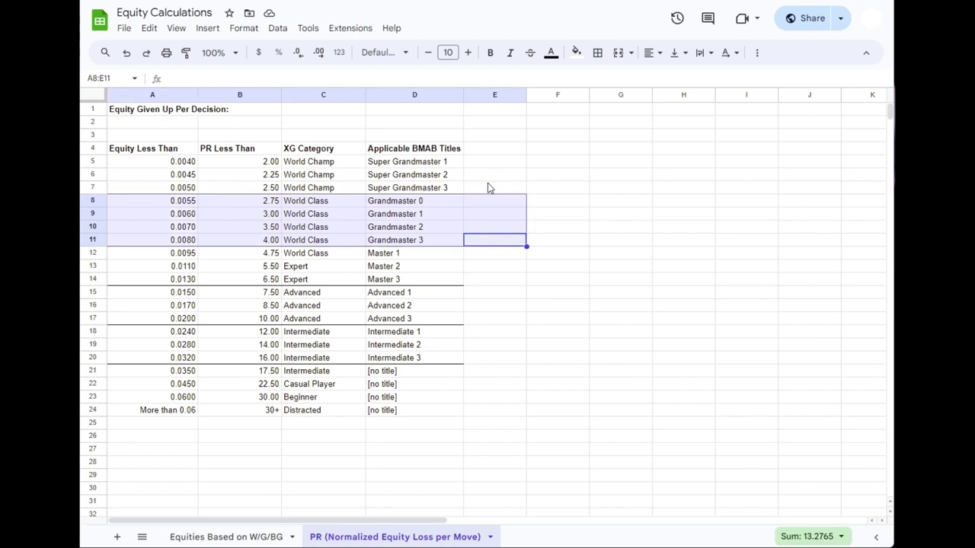
Highlight the Super Grandmaster rows, range A5:E7, and compare them with the Grandmaster titles in D8:D11
{"action": "left_click", "coordinate": [488, 188]}
{"action": "key", "text": "shift+Up"}
{"action": "key", "text": "shift+Up"}
{"action": "key", "text": "shift+Left"}
{"action": "key", "text": "shift+Left"}
{"action": "key", "text": "shift+Left"}
{"action": "key", "text": "shift+Left"}
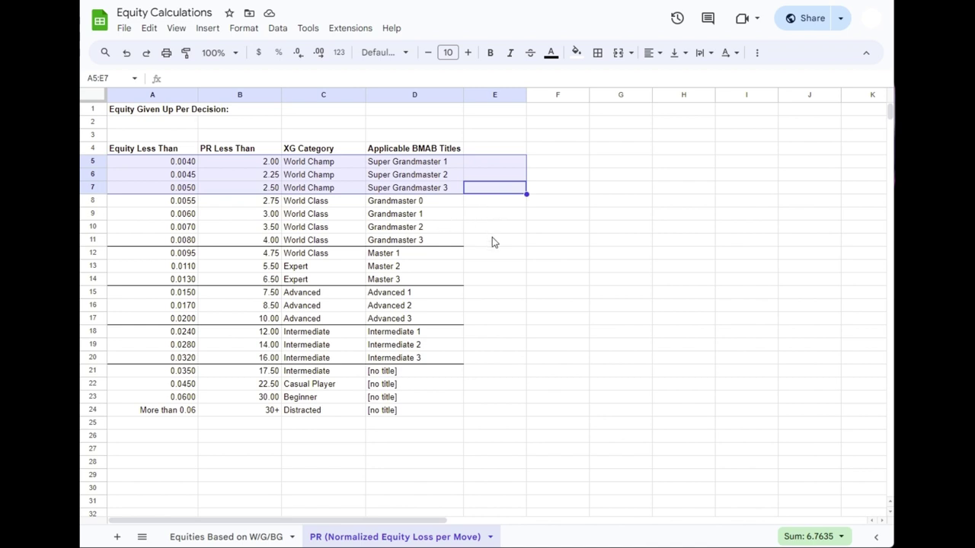
{"action": "left_click_drag", "start_coordinate": [414, 202], "coordinate": [419, 244]}
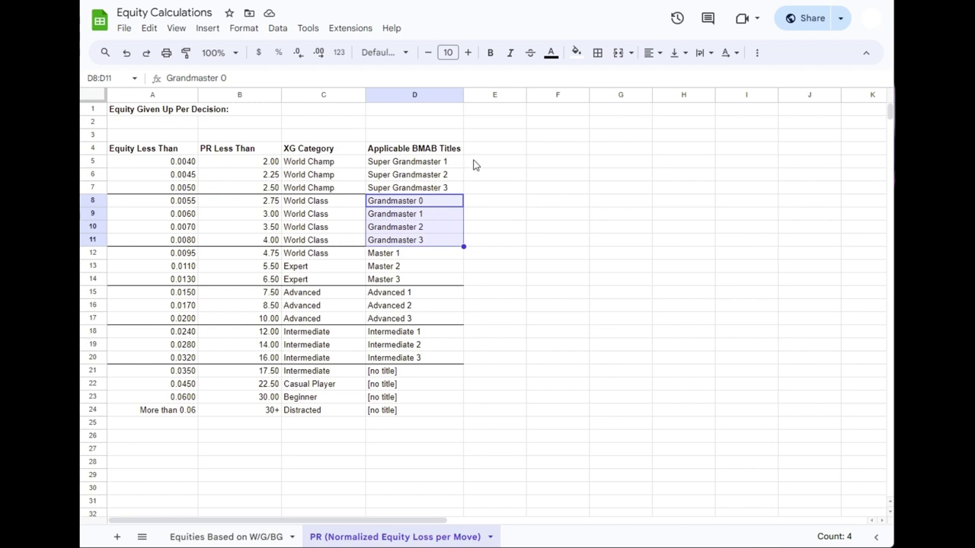
{"action": "left_click", "coordinate": [425, 187]}
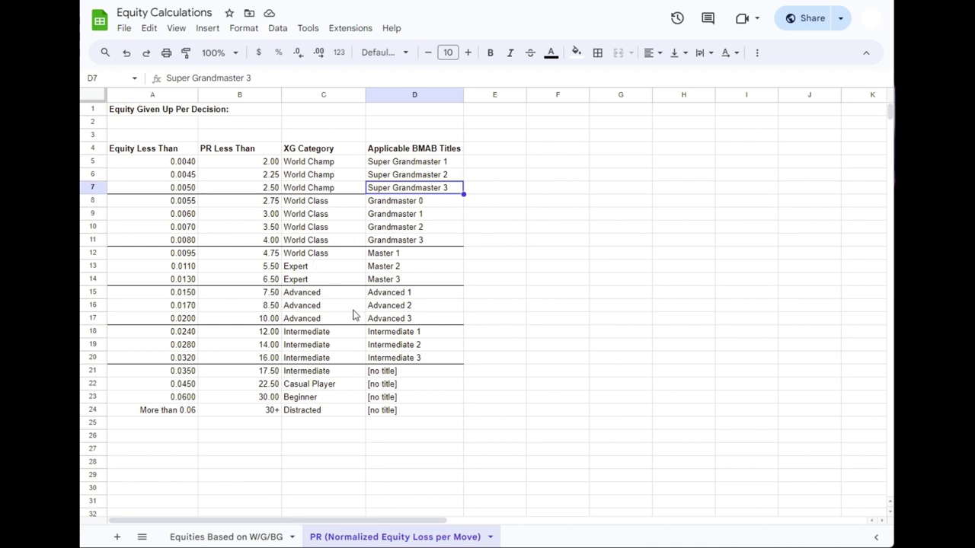
Compare the Distracted row with the Intermediate 3 row against the Equity Less Than header and the Equity Given Up Per Decision title
{"action": "left_click", "coordinate": [146, 151]}
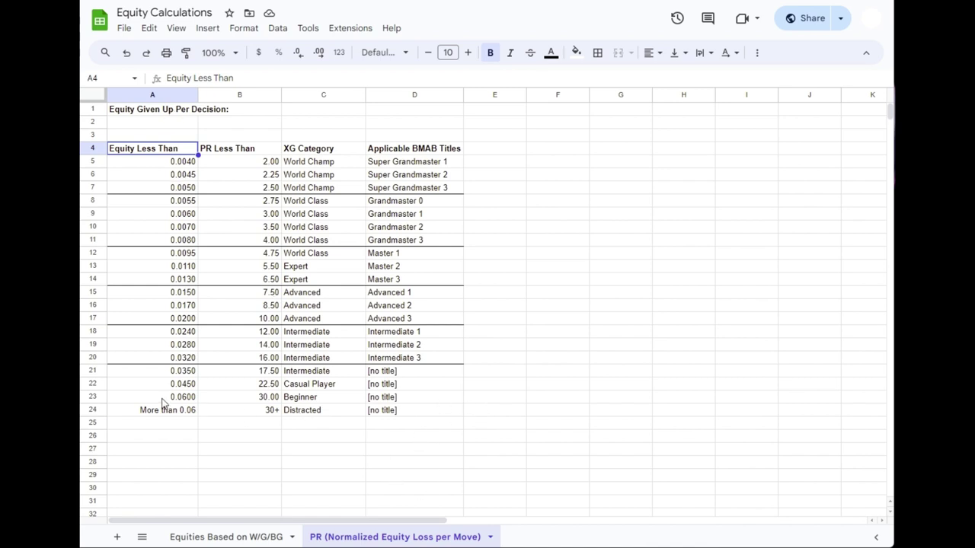
{"action": "left_click", "coordinate": [96, 412]}
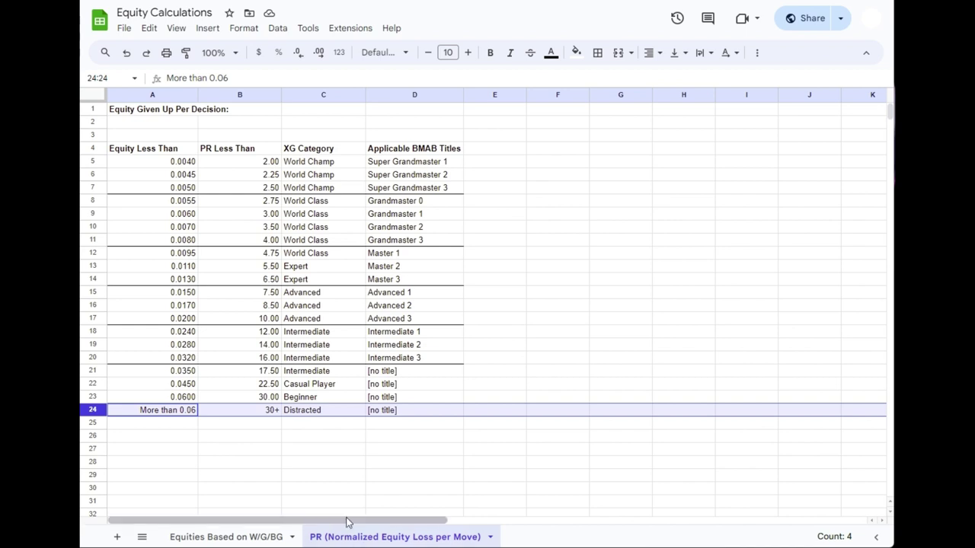
{"action": "left_click", "coordinate": [92, 358]}
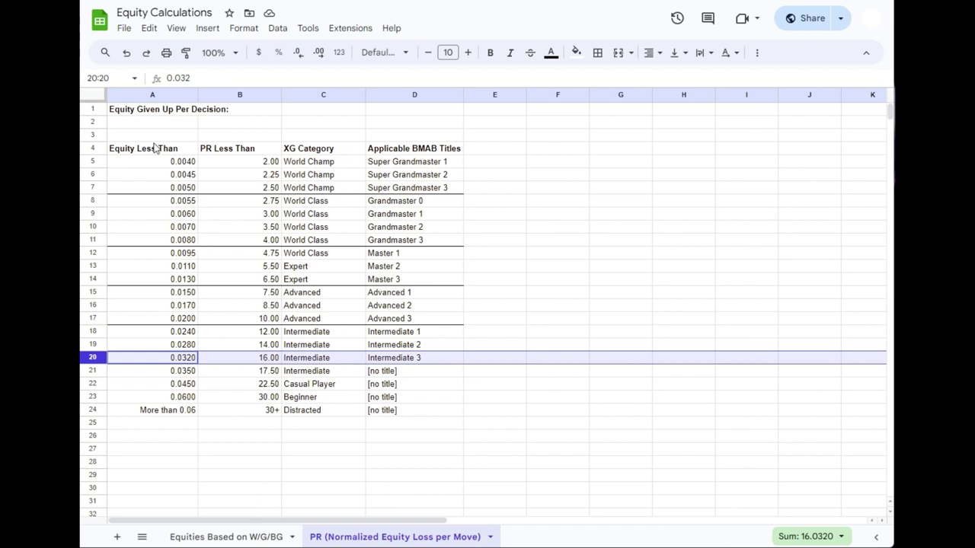
{"action": "left_click", "coordinate": [154, 147]}
{"action": "left_click", "coordinate": [157, 112]}
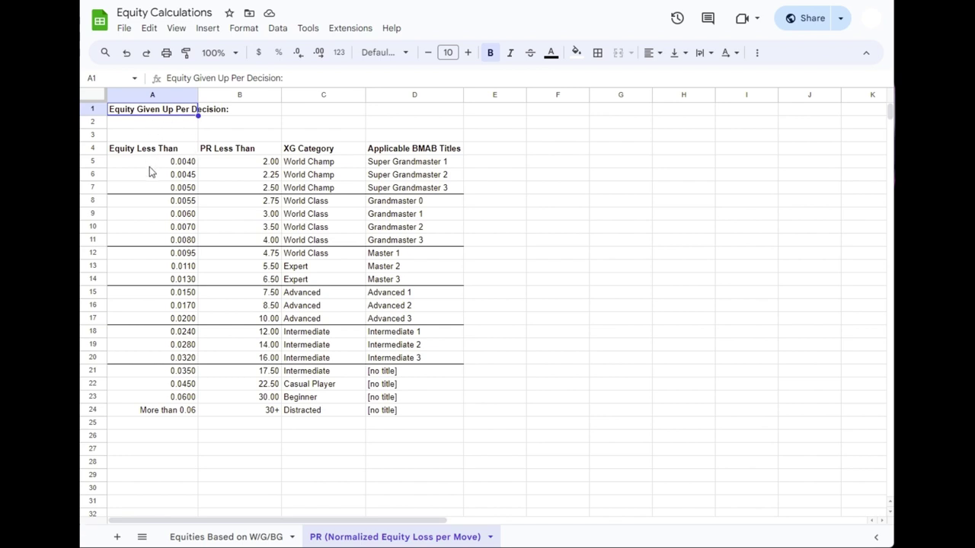
Return to the Equities Based on W/G/BG sheet and review the third takeaway and the Single Wins entry
{"action": "left_click", "coordinate": [239, 538]}
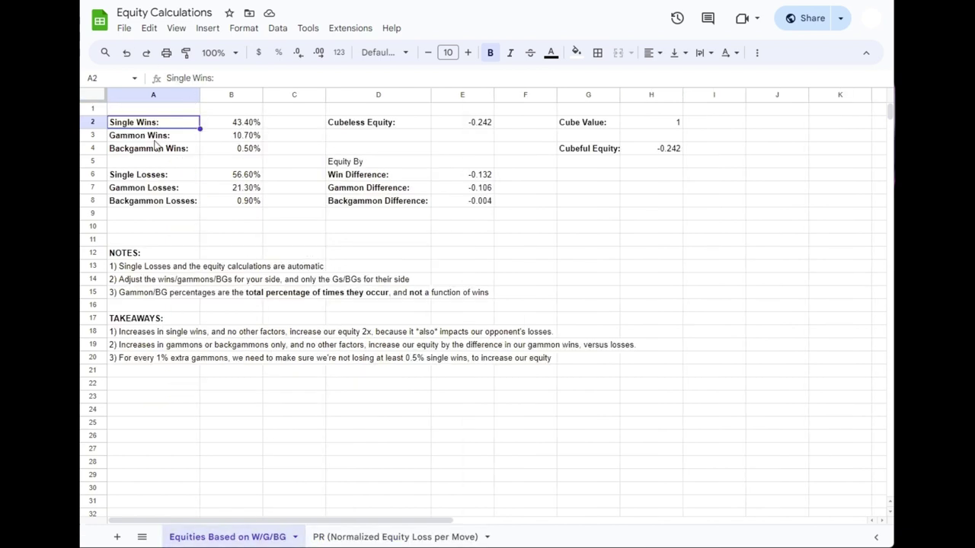
{"action": "left_click", "coordinate": [152, 363]}
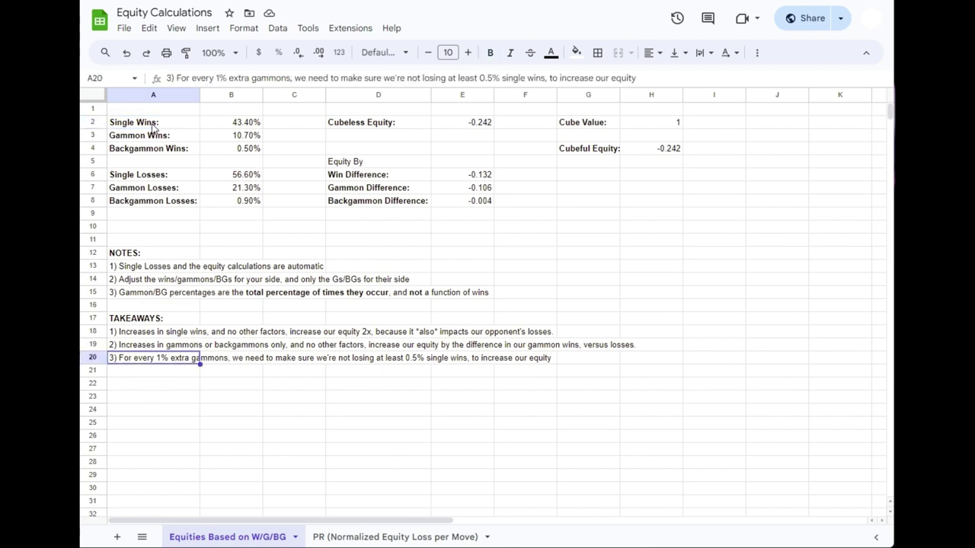
{"action": "left_click", "coordinate": [156, 127]}
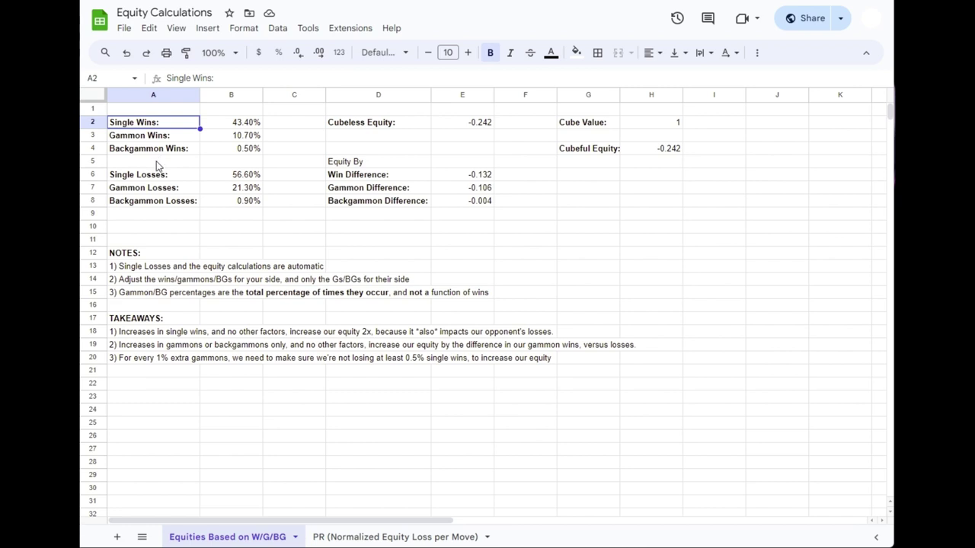